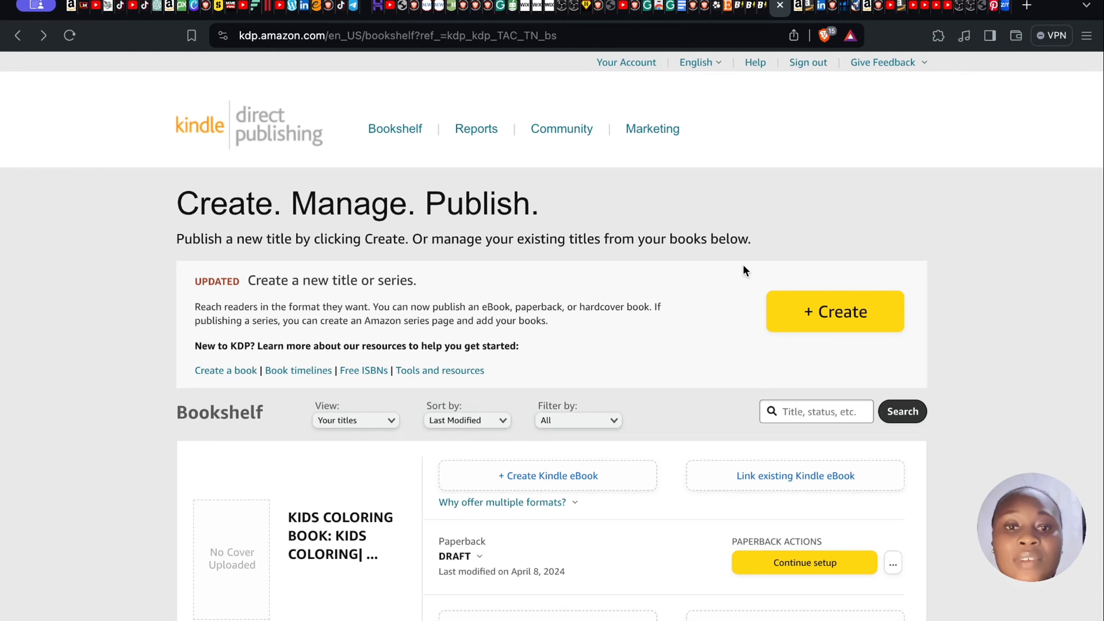
# Step: Start creating a new paperback title from the Bookshelf
pyautogui.click(847, 309)
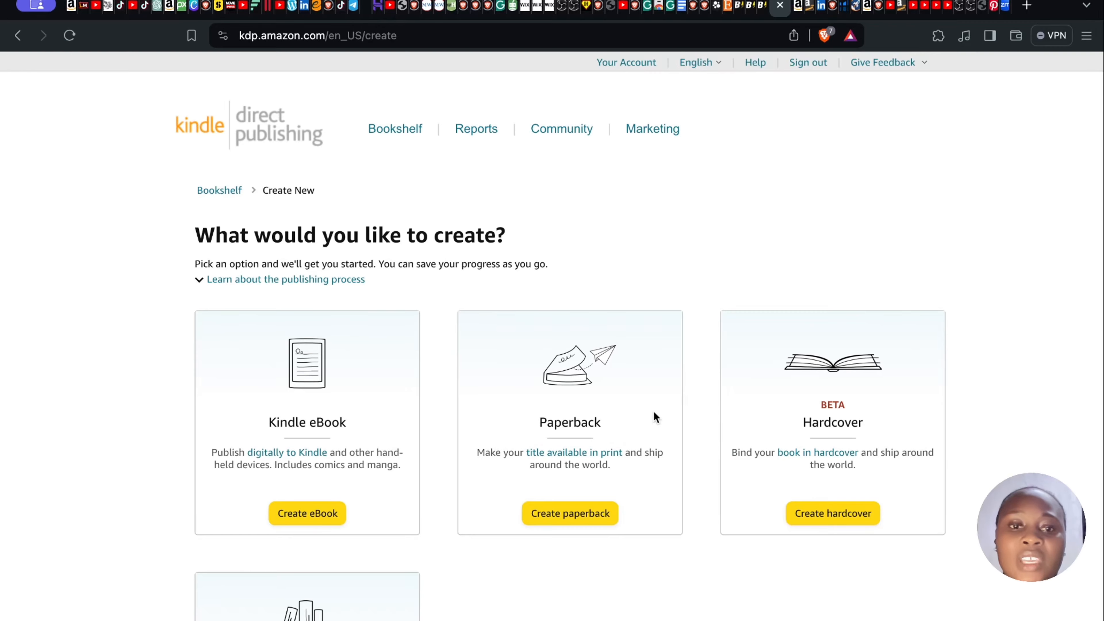
pyautogui.scroll(-3, 652, 414)
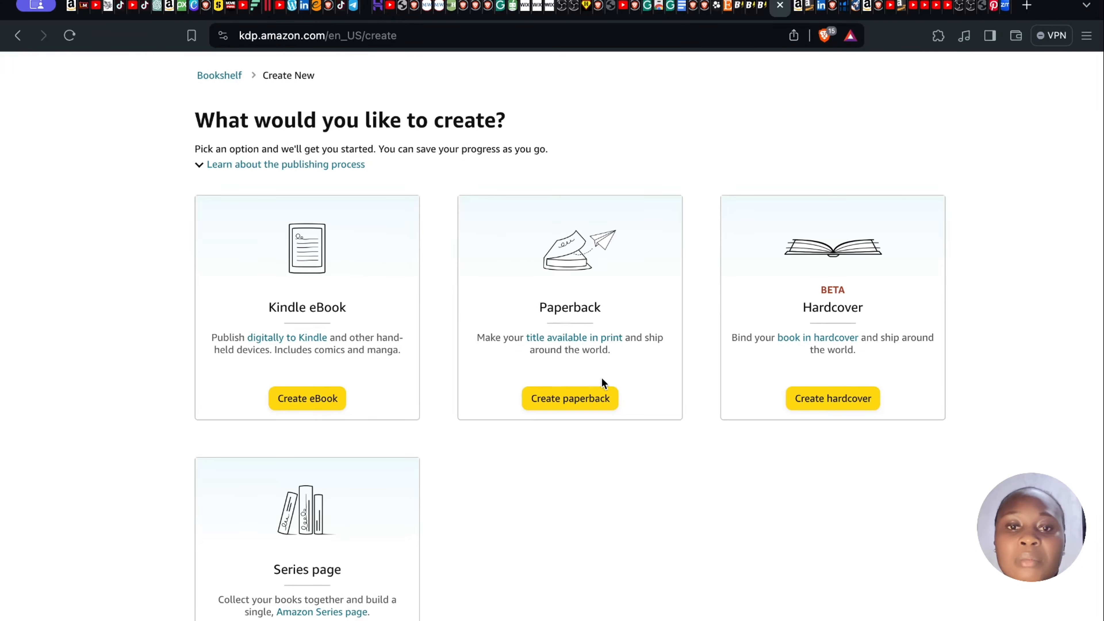
pyautogui.click(581, 408)
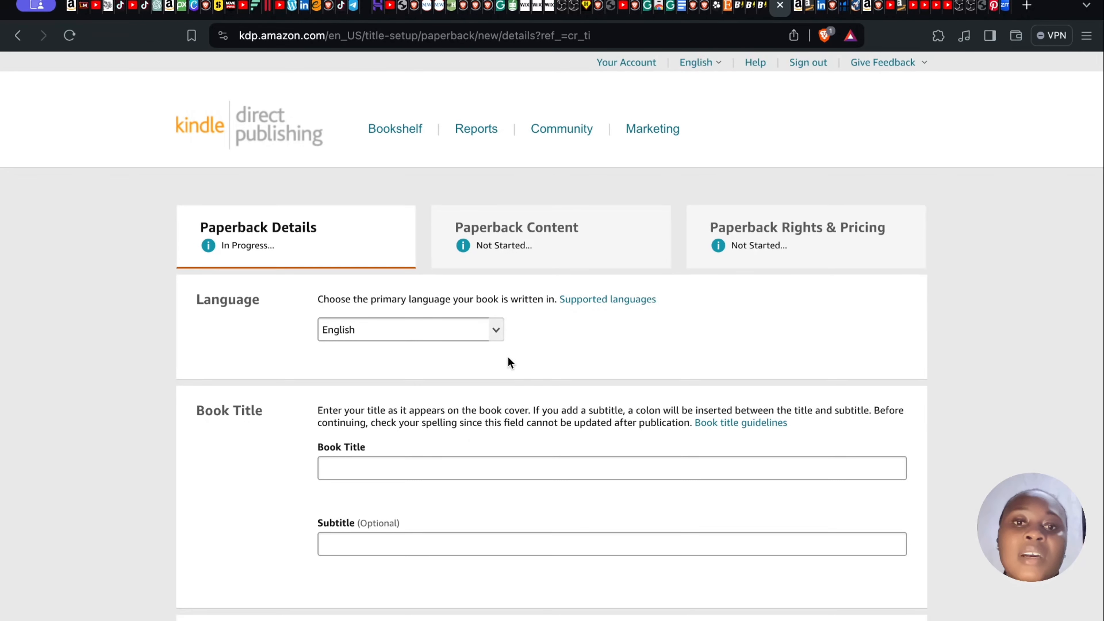
# Step: Look through the supported languages and choose English as the book's primary language
pyautogui.scroll(-2, 511, 363)
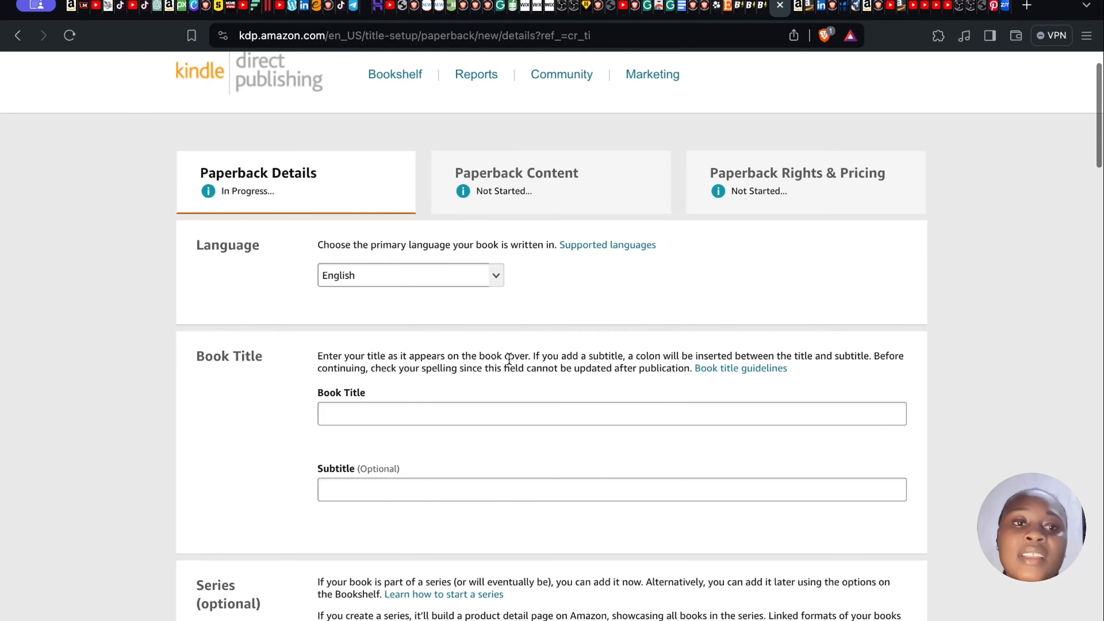
pyautogui.click(497, 280)
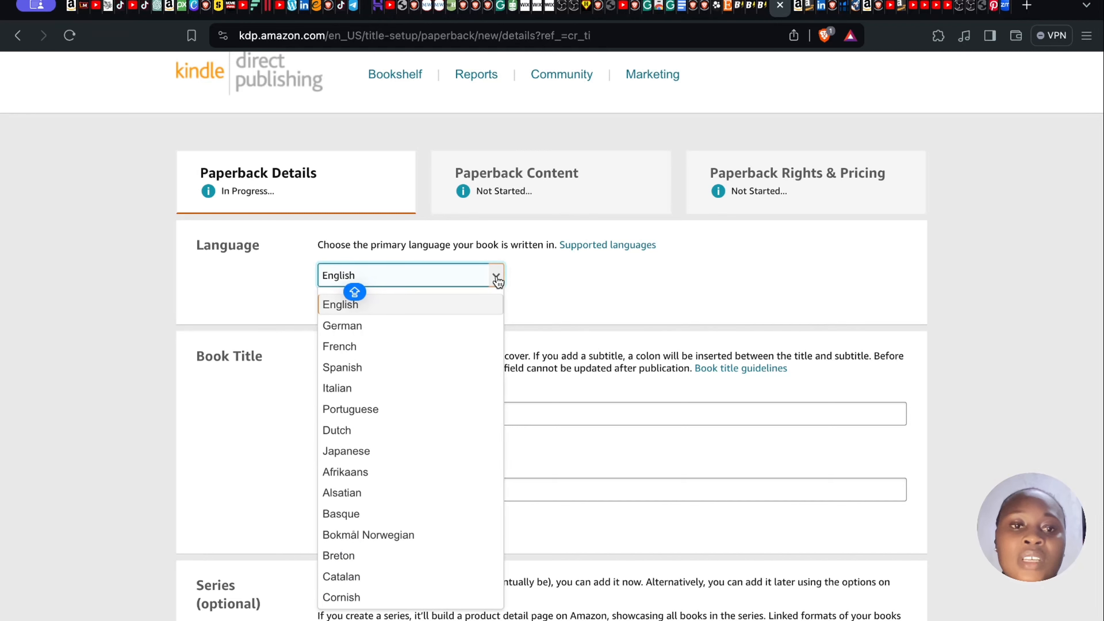
pyautogui.scroll(-10, 450, 478)
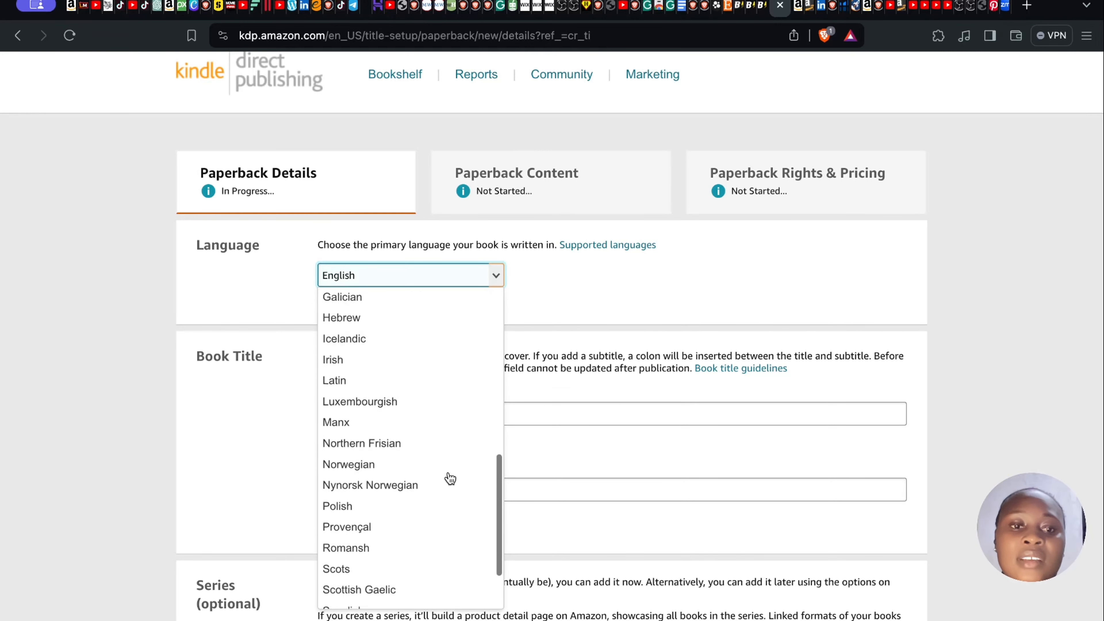
pyautogui.scroll(10, 449, 478)
pyautogui.scroll(2, 448, 476)
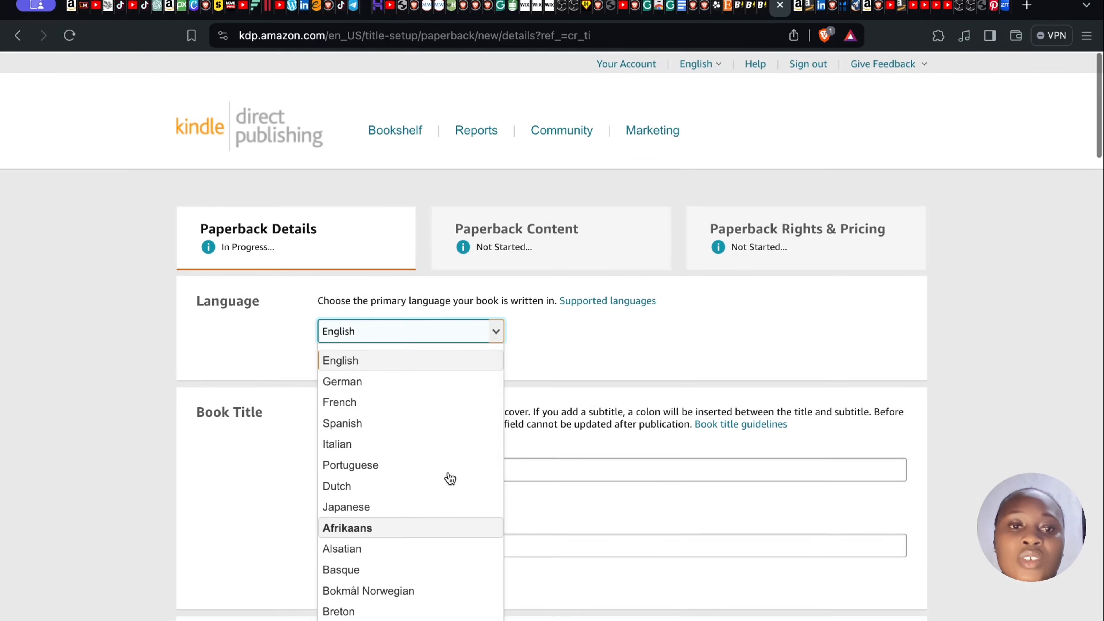
pyautogui.click(472, 355)
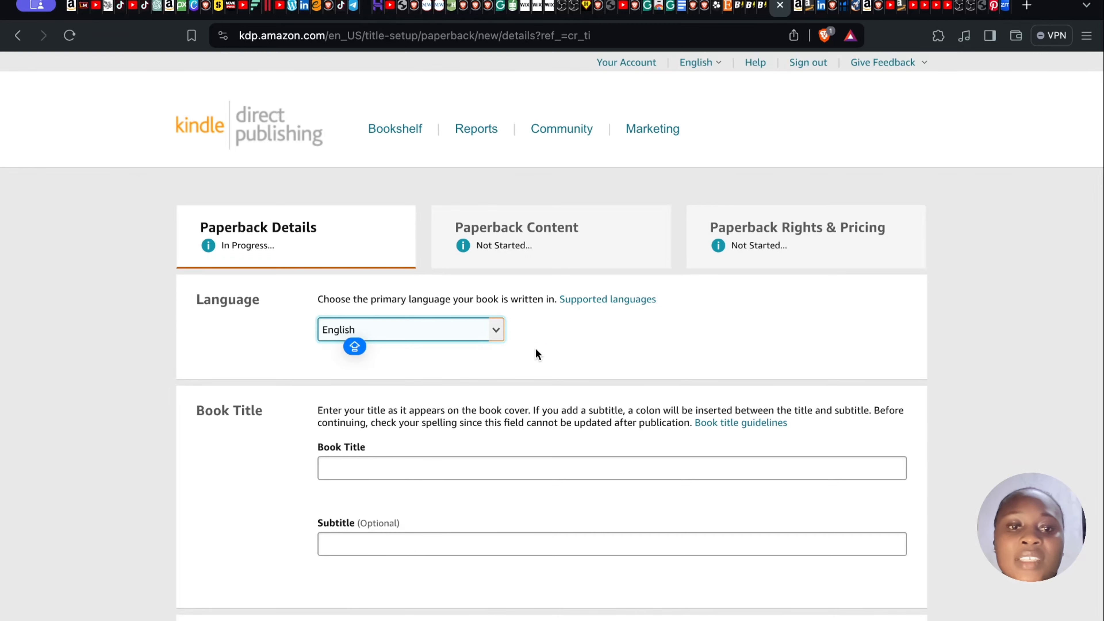
# Step: Make the Book Title field ready for entry in capital letters
pyautogui.click(478, 469)
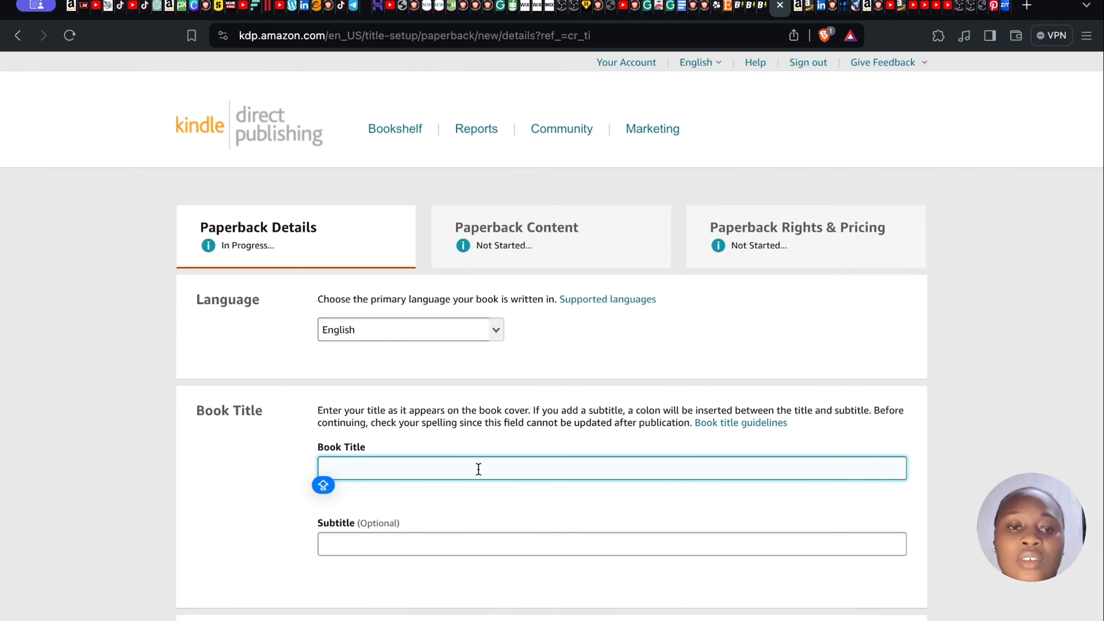
pyautogui.scroll(-5, 478, 469)
pyautogui.scroll(-1, 478, 469)
pyautogui.press('capslock')
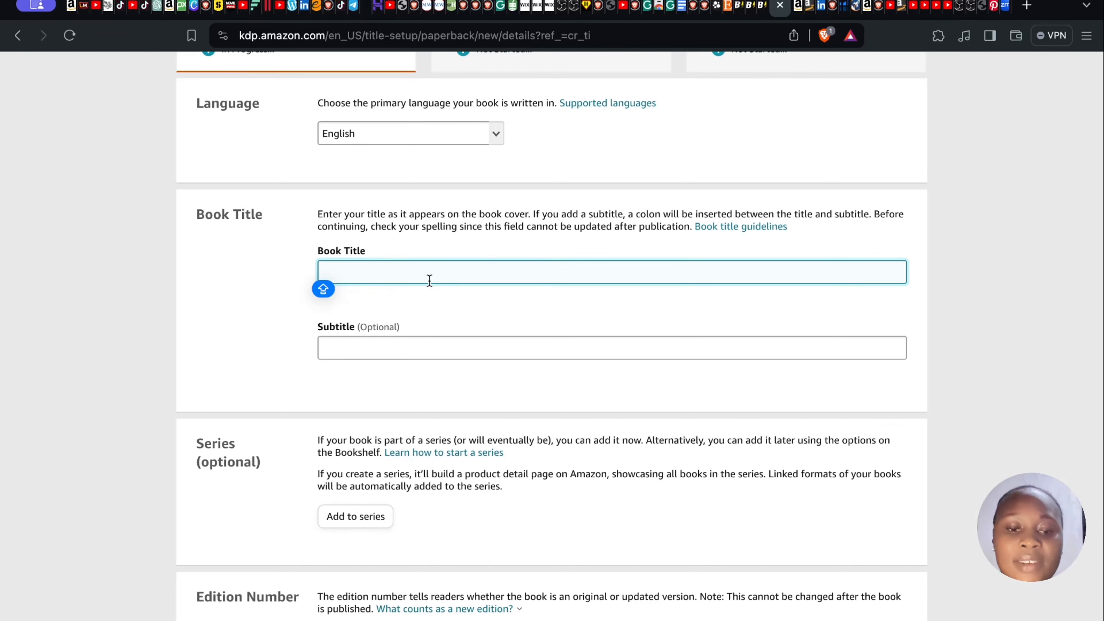
pyautogui.write('COLORI')
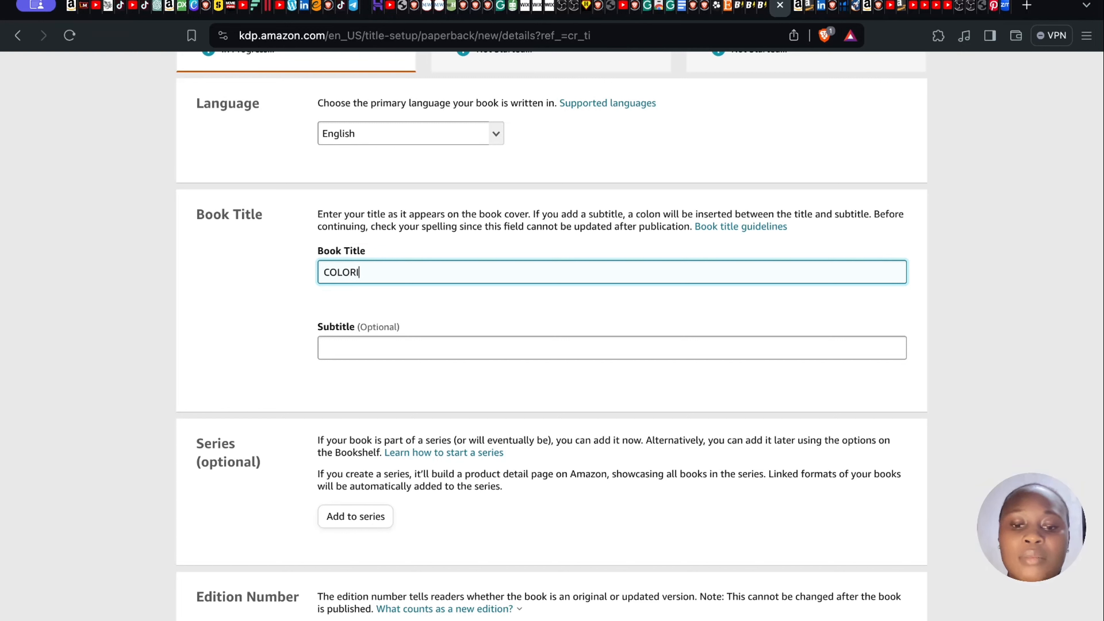
pyautogui.write('NG G')
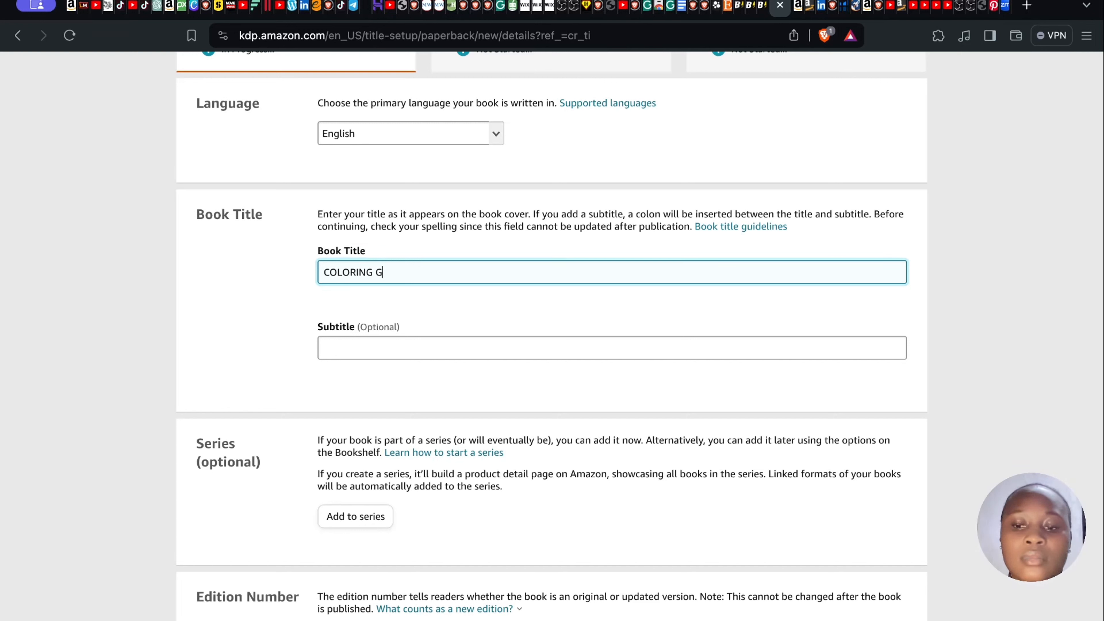
pyautogui.write(' S')
pyautogui.press('BackSpace')
pyautogui.press('BackSpace')
pyautogui.press('BackSpace')
pyautogui.press('BackSpace')
pyautogui.press('BackSpace')
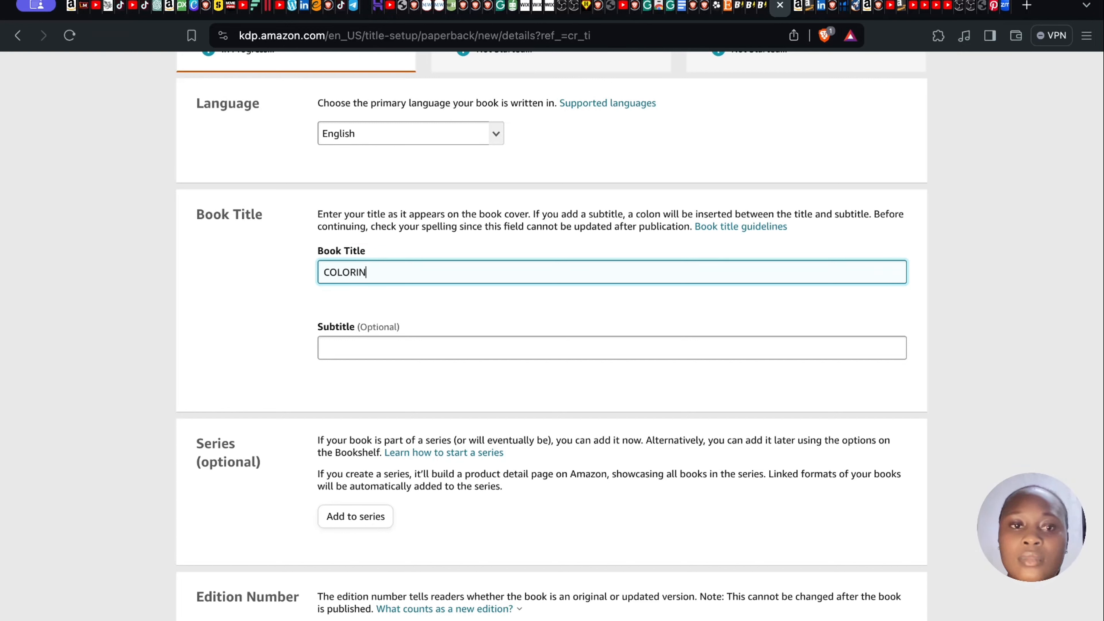
pyautogui.press('BackSpace')
pyautogui.press('BackSpace')
pyautogui.press('BackSpace')
pyautogui.press('BackSpace')
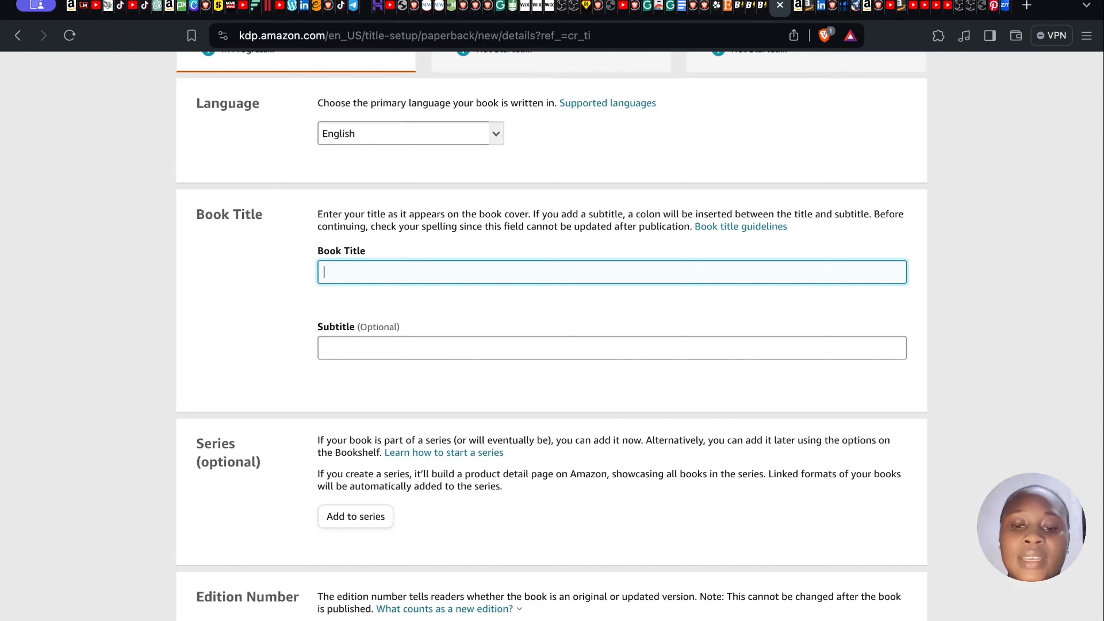
# Step: Enter KIDS COLORING BOOK as the book title
pyautogui.write('KIDS')
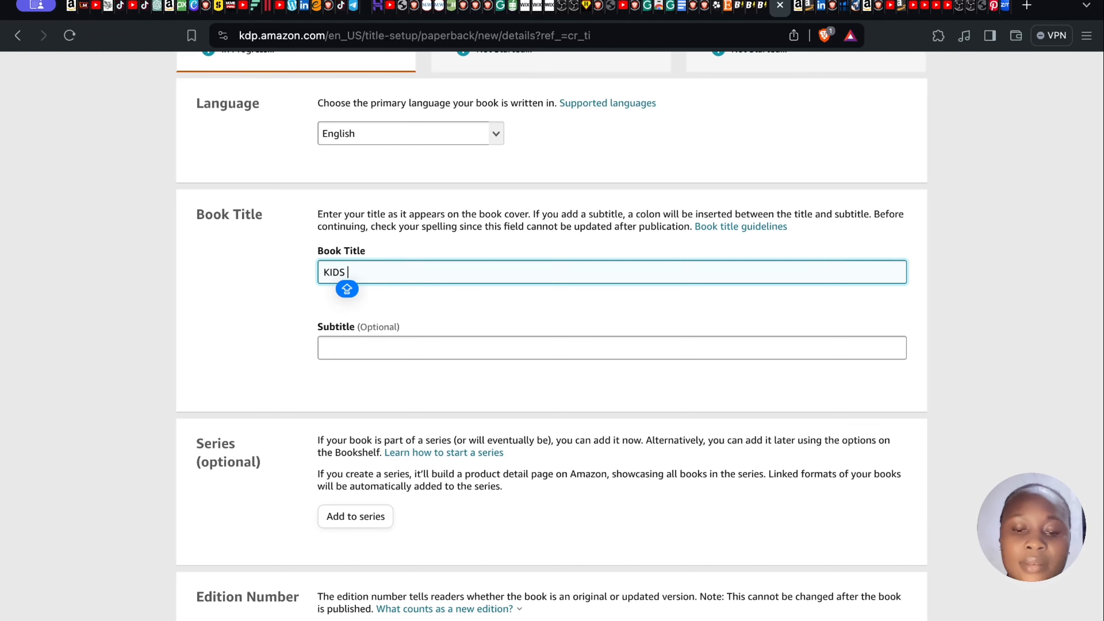
pyautogui.write(' COLO')
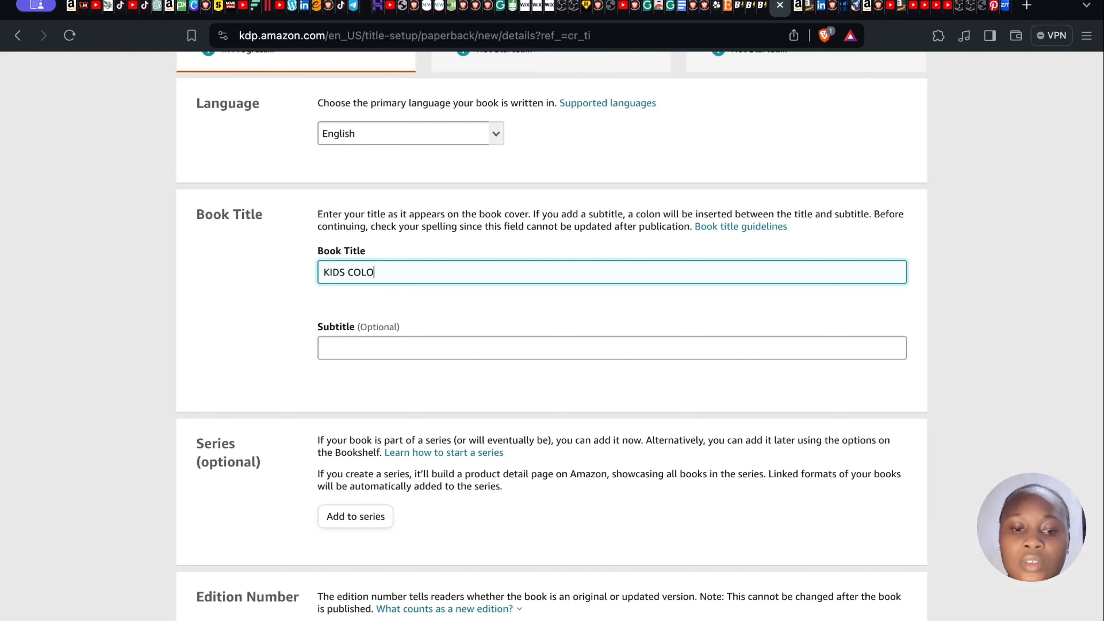
pyautogui.write('RING ')
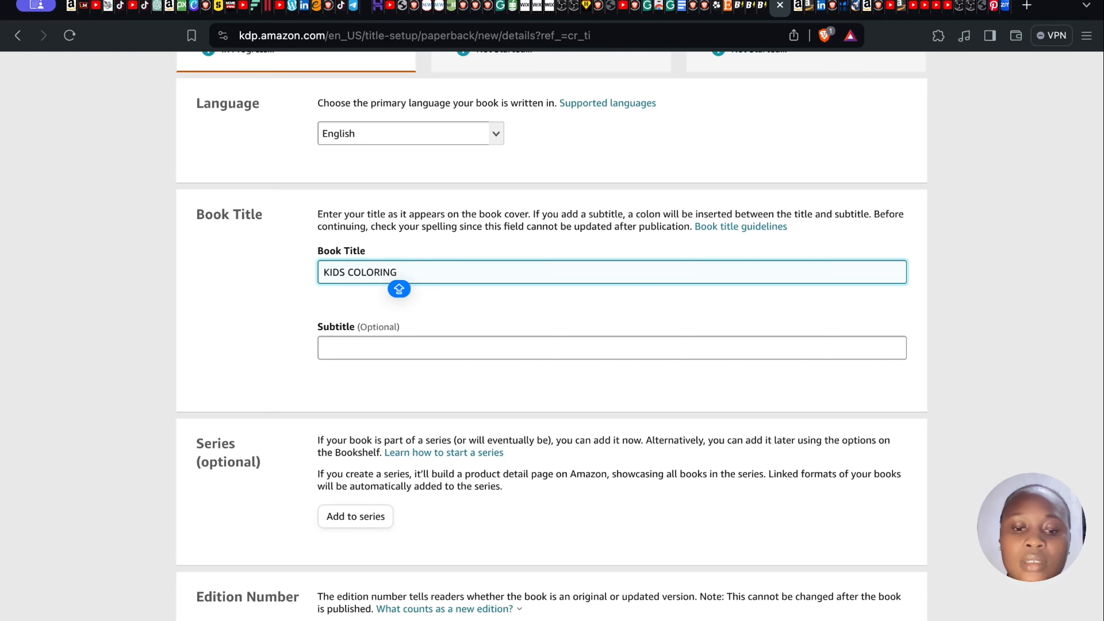
pyautogui.write('BOOK')
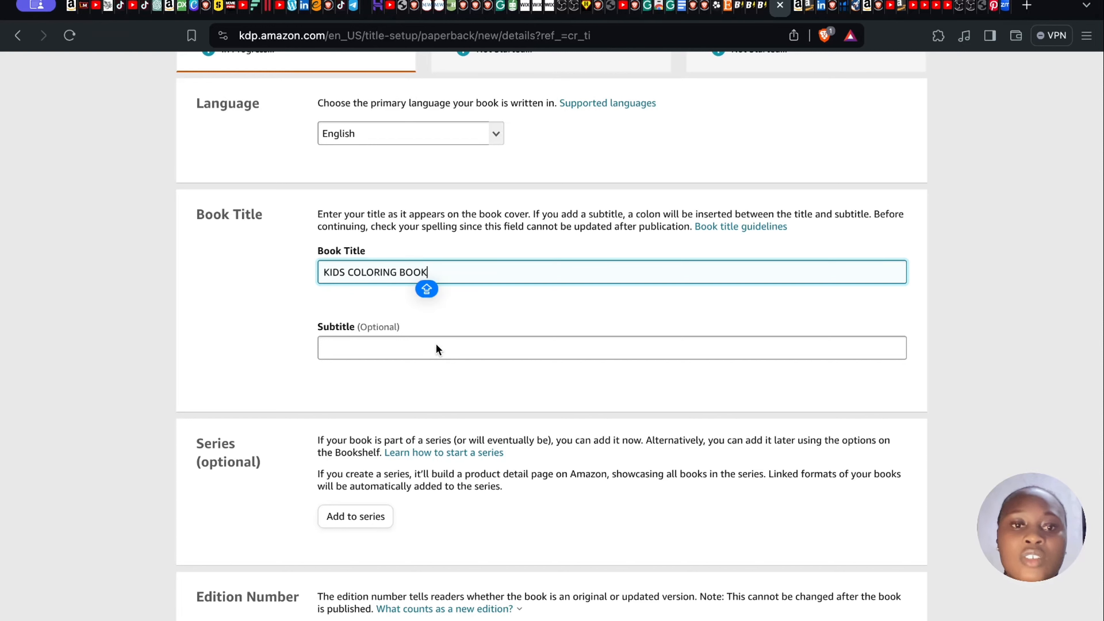
# Step: Review the subtitle, series, edition number, author, contributors, description, publishing rights and primary audience sections of the paperback details
pyautogui.click(432, 347)
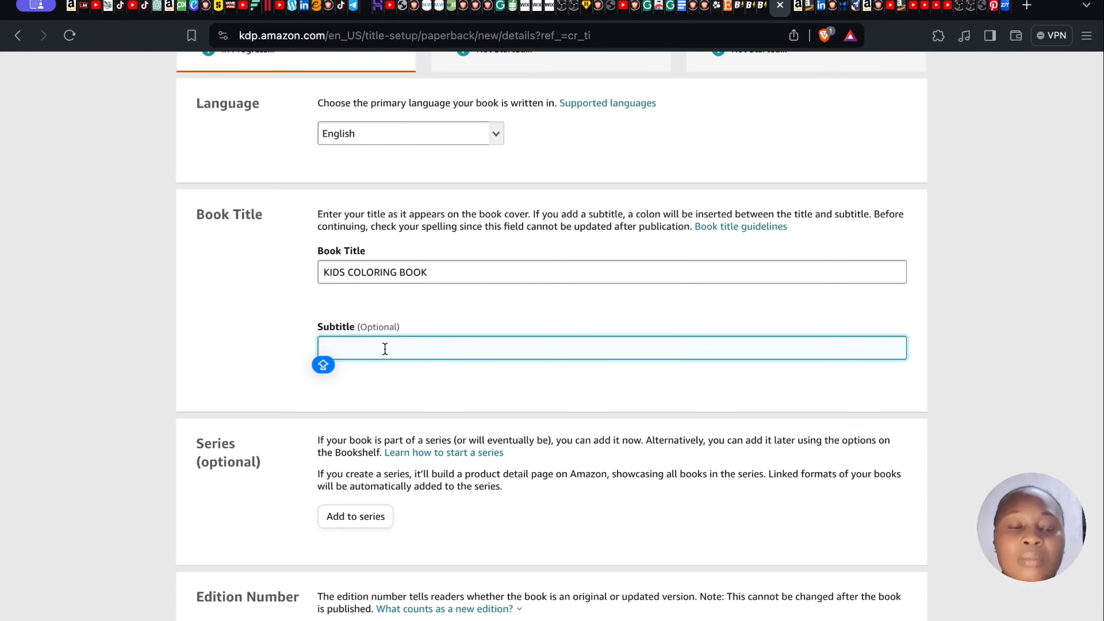
pyautogui.scroll(-1, 386, 348)
pyautogui.scroll(-4, 385, 350)
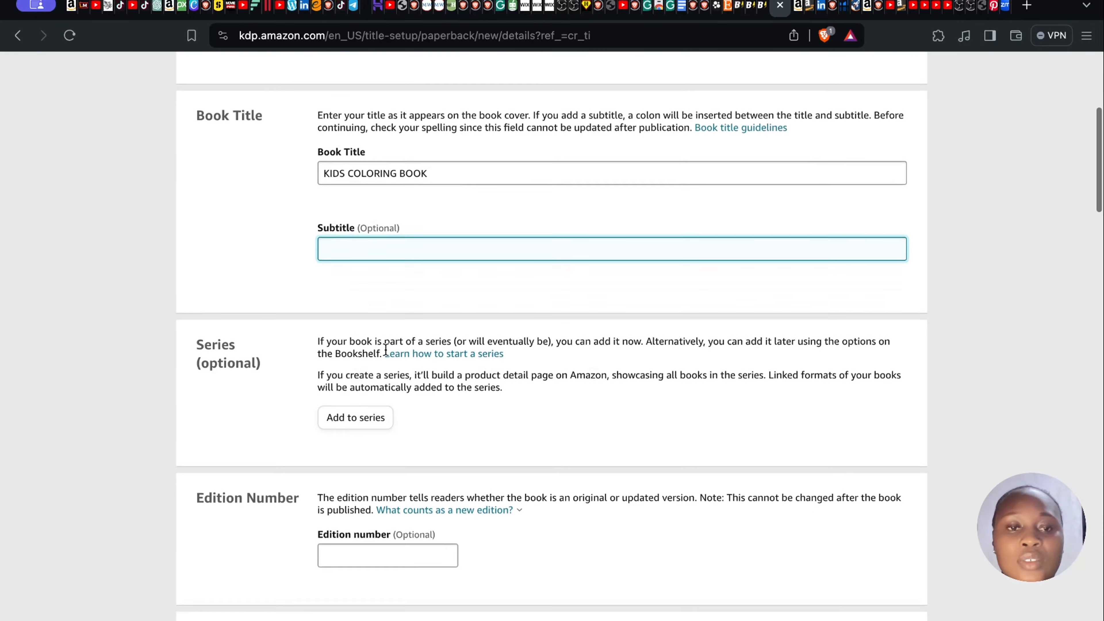
pyautogui.scroll(-1, 385, 350)
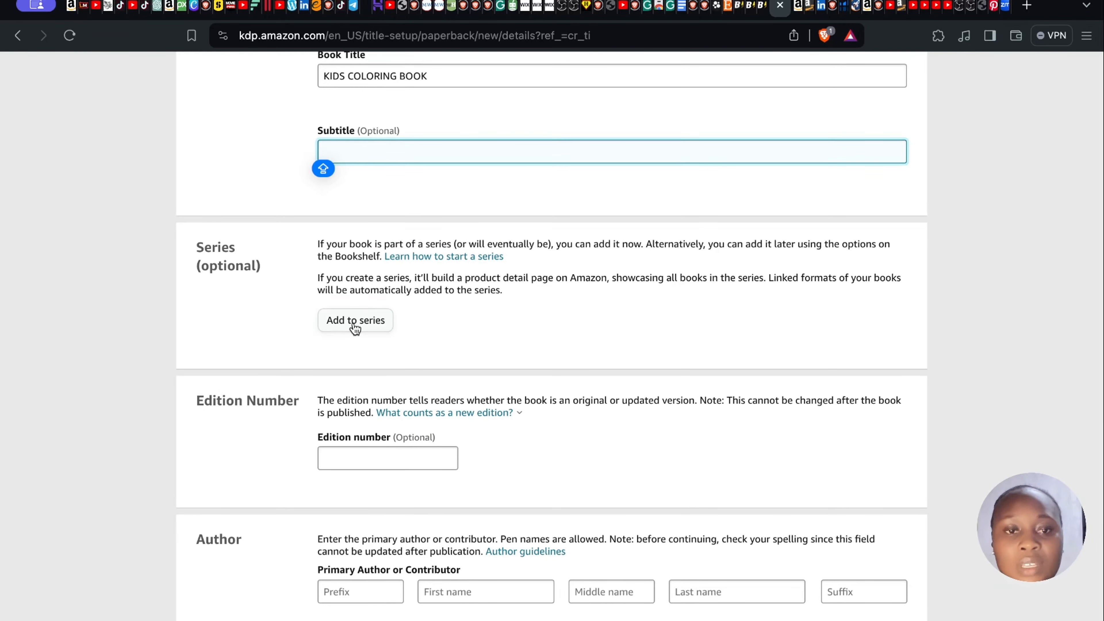
pyautogui.scroll(-3, 355, 329)
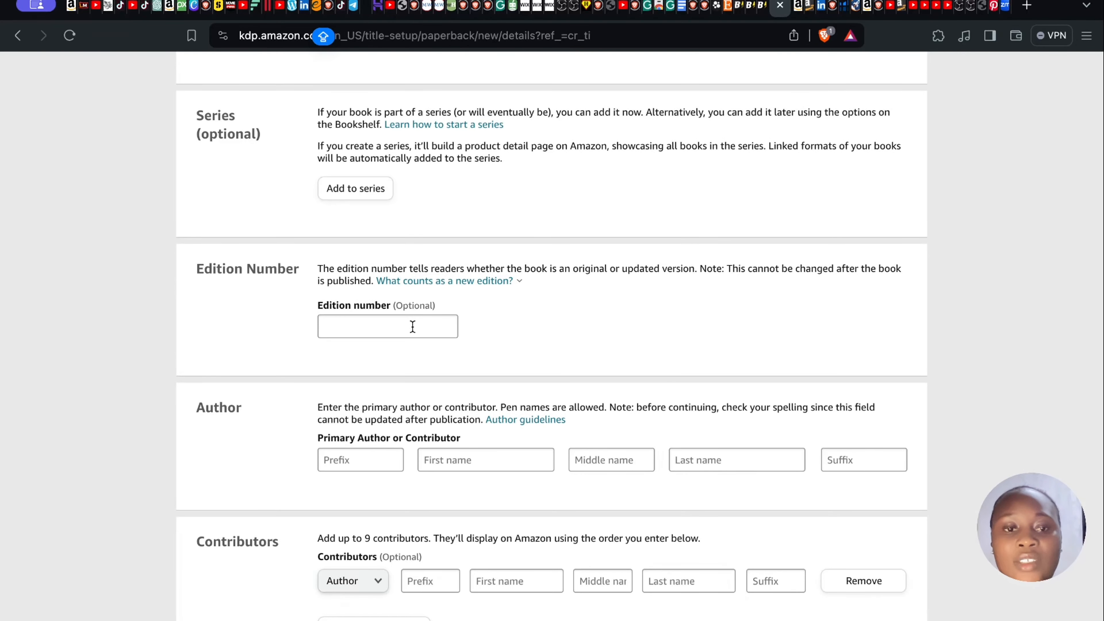
pyautogui.scroll(-5, 439, 394)
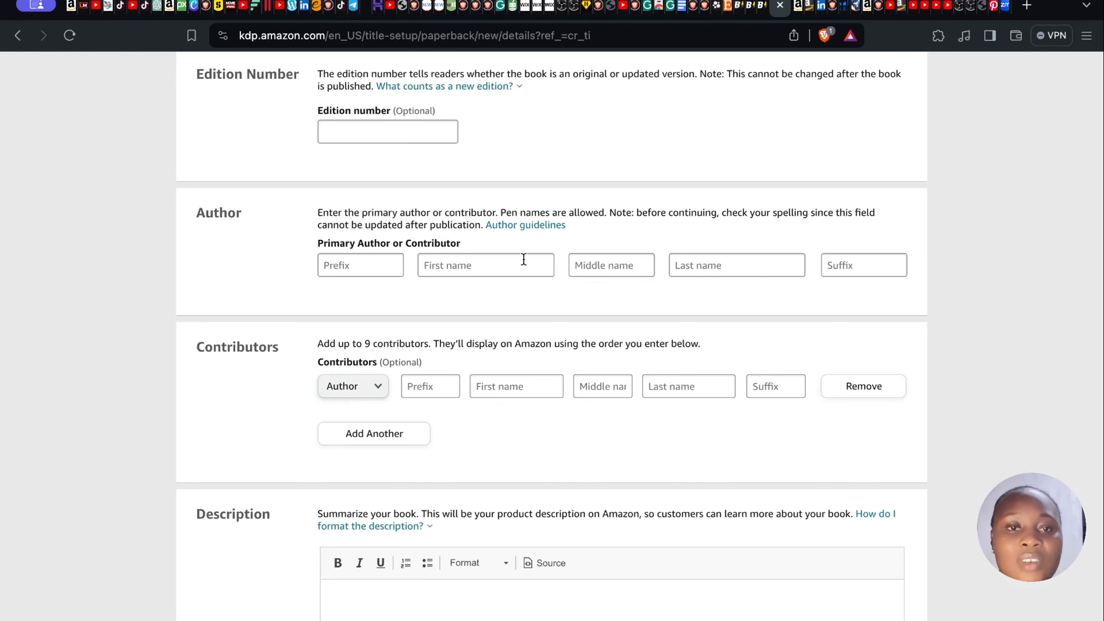
pyautogui.scroll(-4, 512, 263)
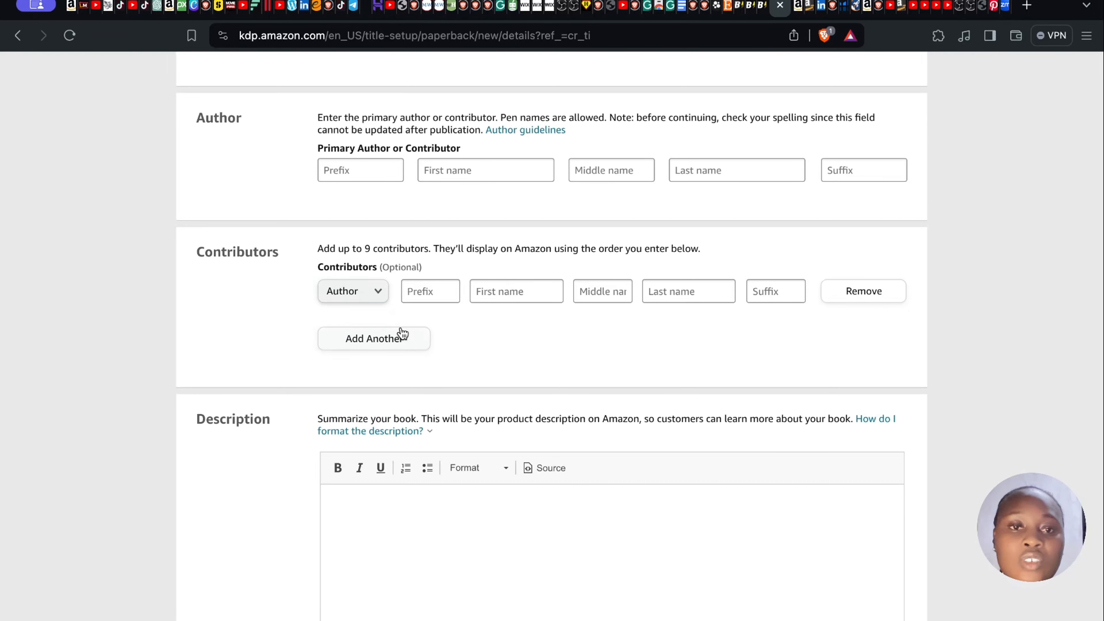
pyautogui.scroll(-5, 401, 331)
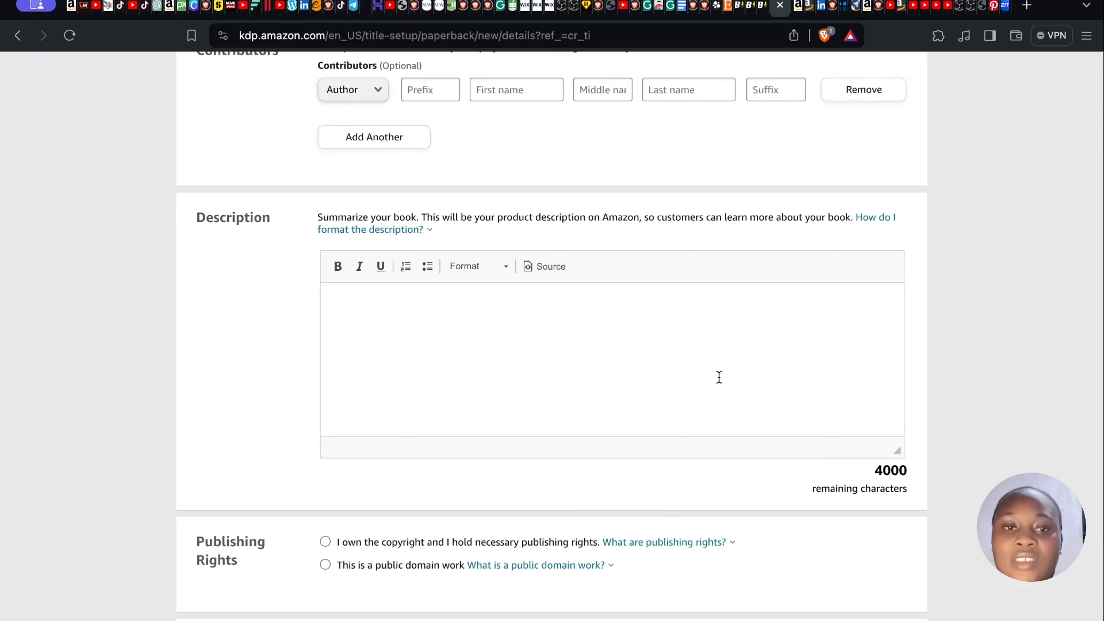
pyautogui.scroll(-2, 559, 323)
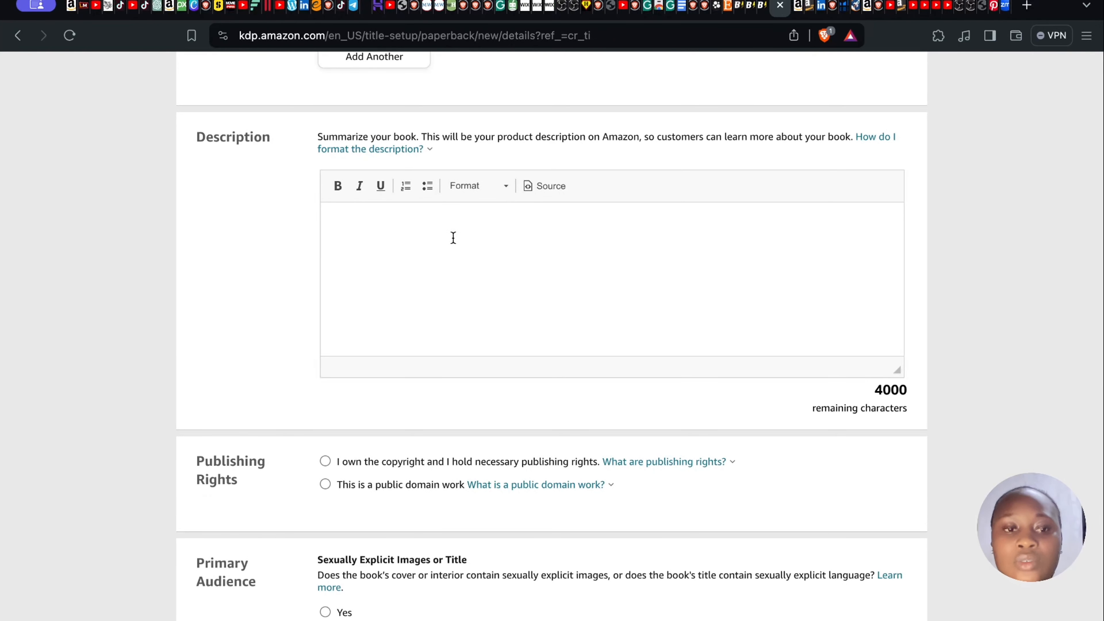
pyautogui.scroll(-5, 452, 239)
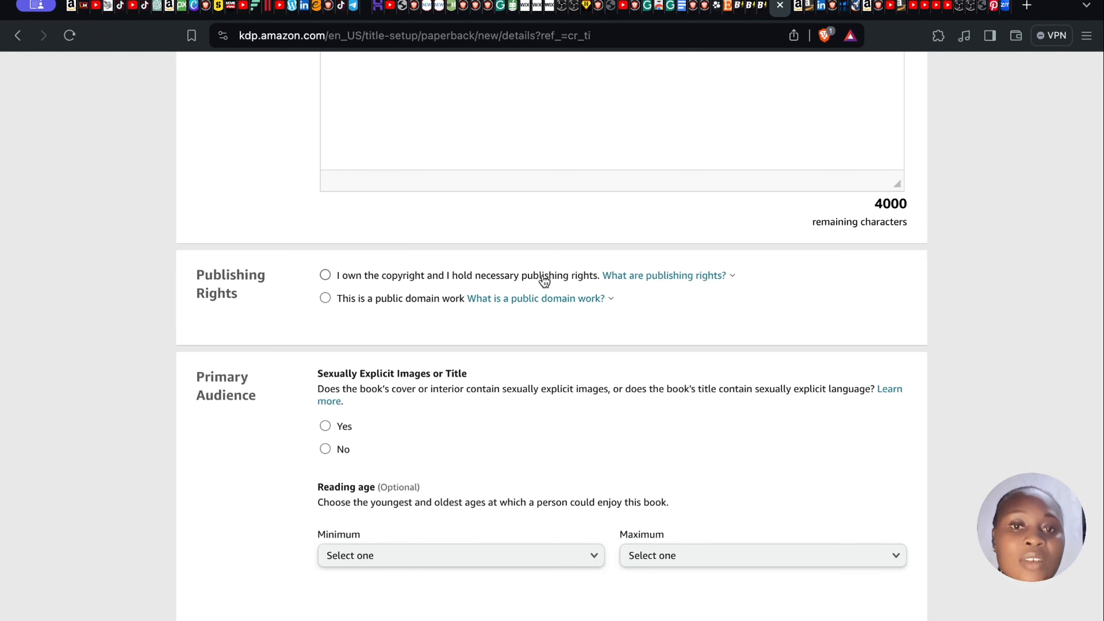
pyautogui.scroll(-3, 541, 307)
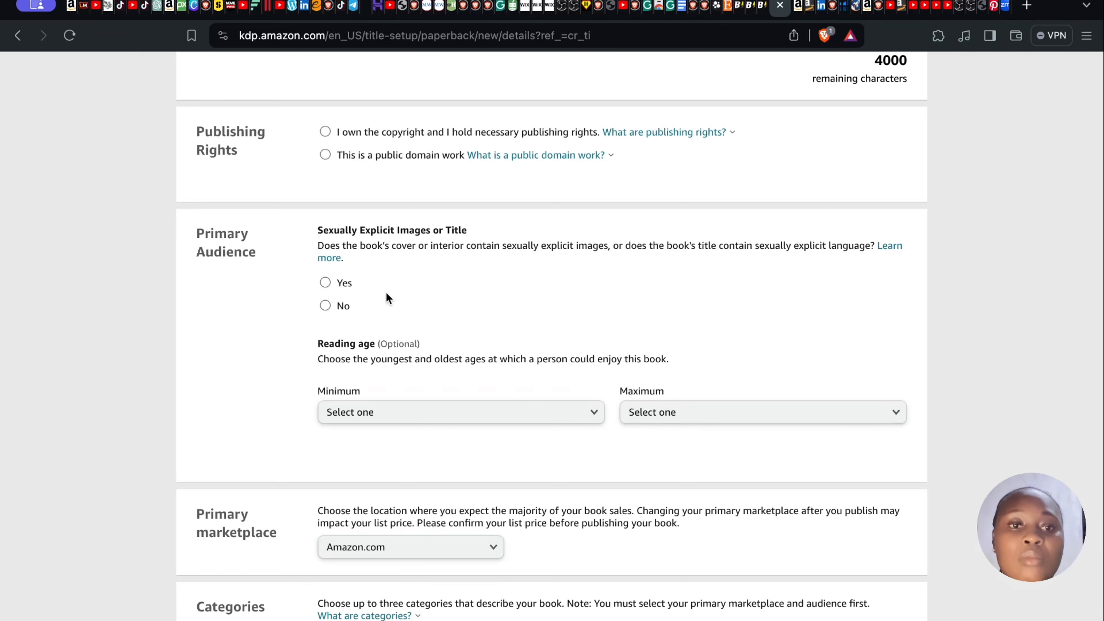
pyautogui.scroll(-3, 358, 309)
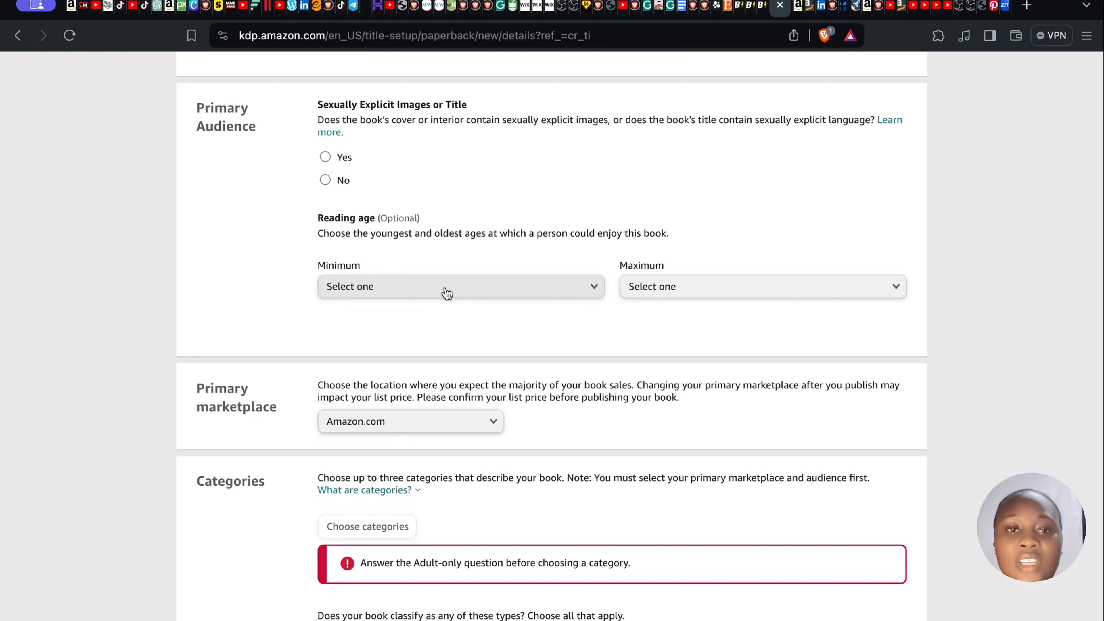
# Step: Examine the available minimum and maximum reading ages without selecting any
pyautogui.click(596, 288)
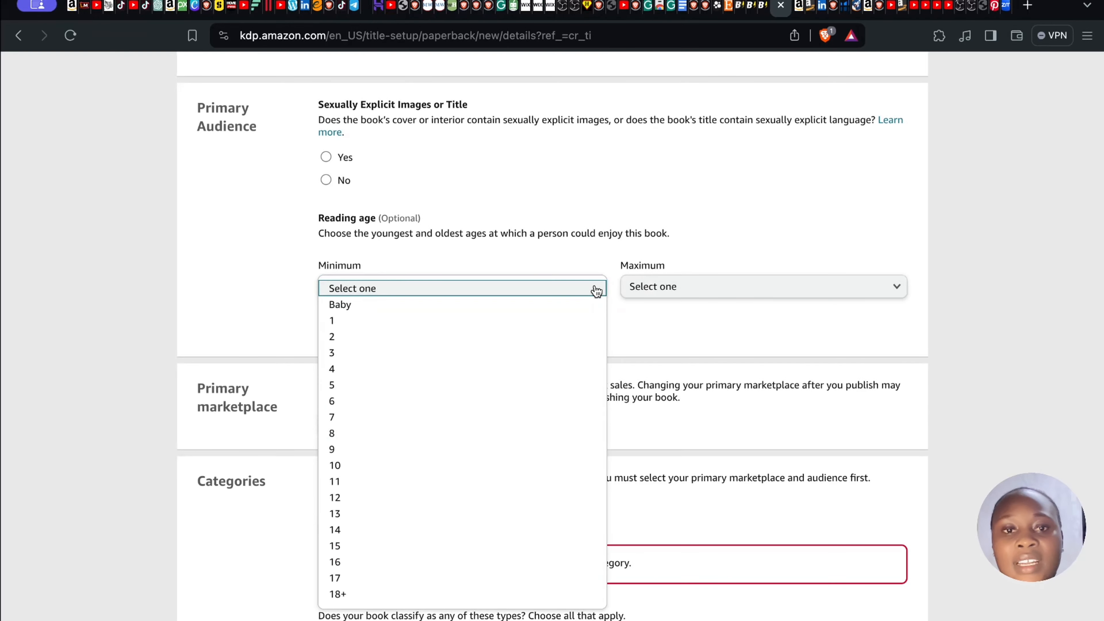
pyautogui.scroll(-2, 525, 452)
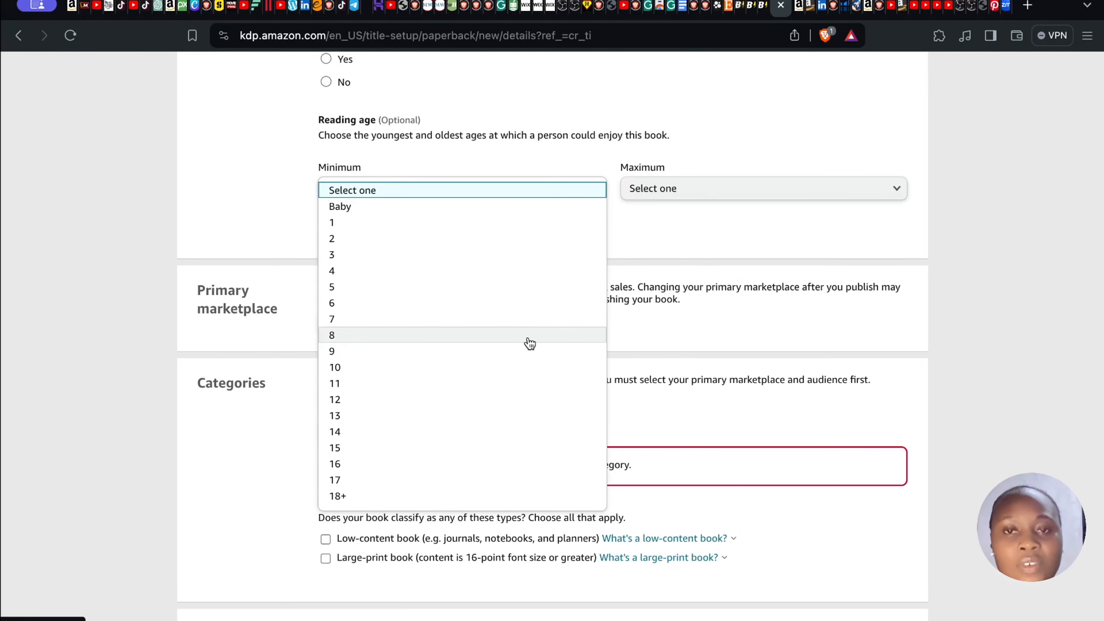
pyautogui.click(889, 192)
pyautogui.click(888, 192)
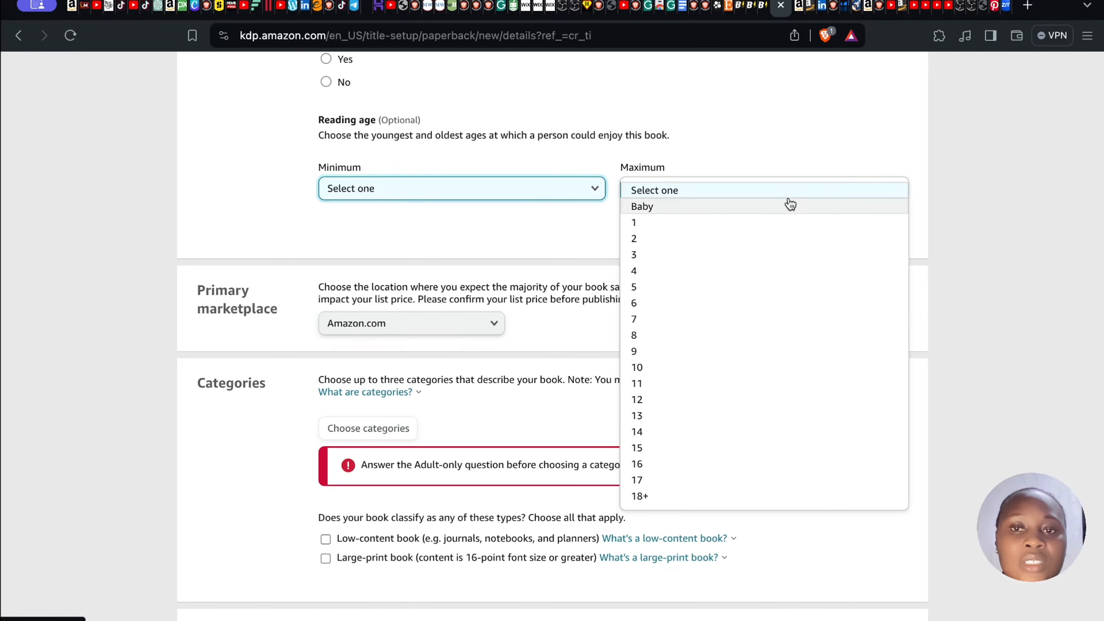
pyautogui.click(853, 195)
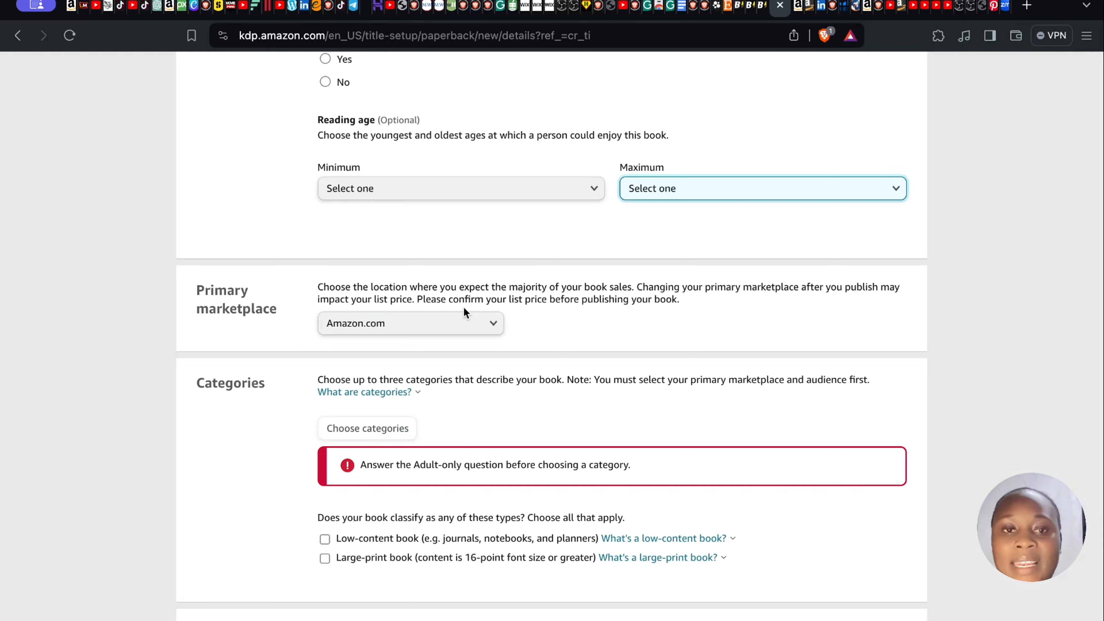
# Step: Check the available primary marketplaces and choose Amazon.com
pyautogui.click(496, 324)
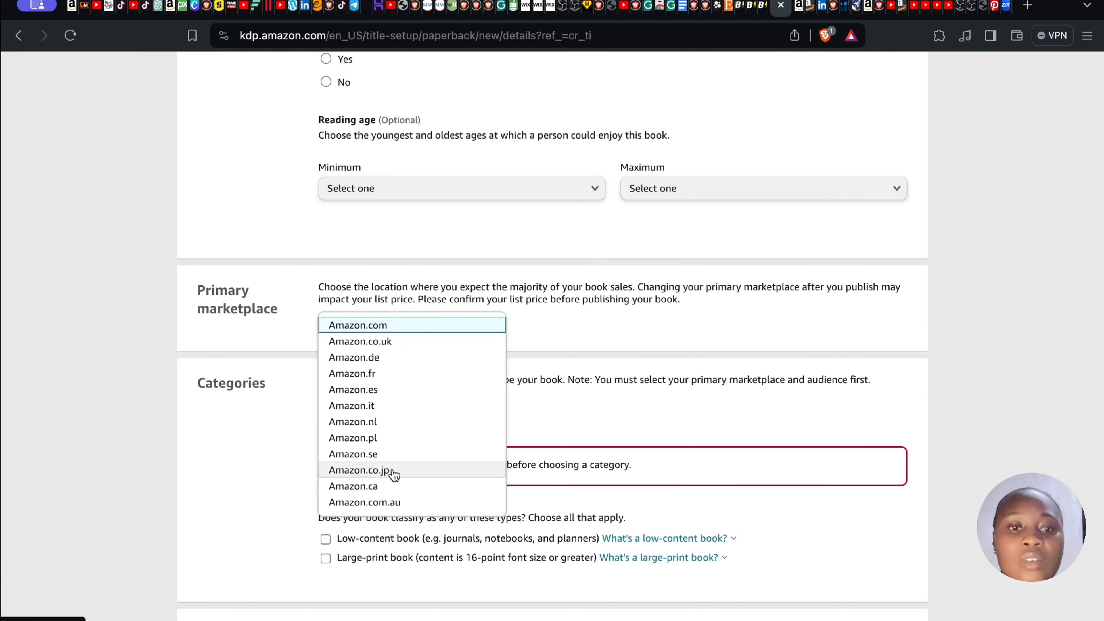
pyautogui.click(433, 329)
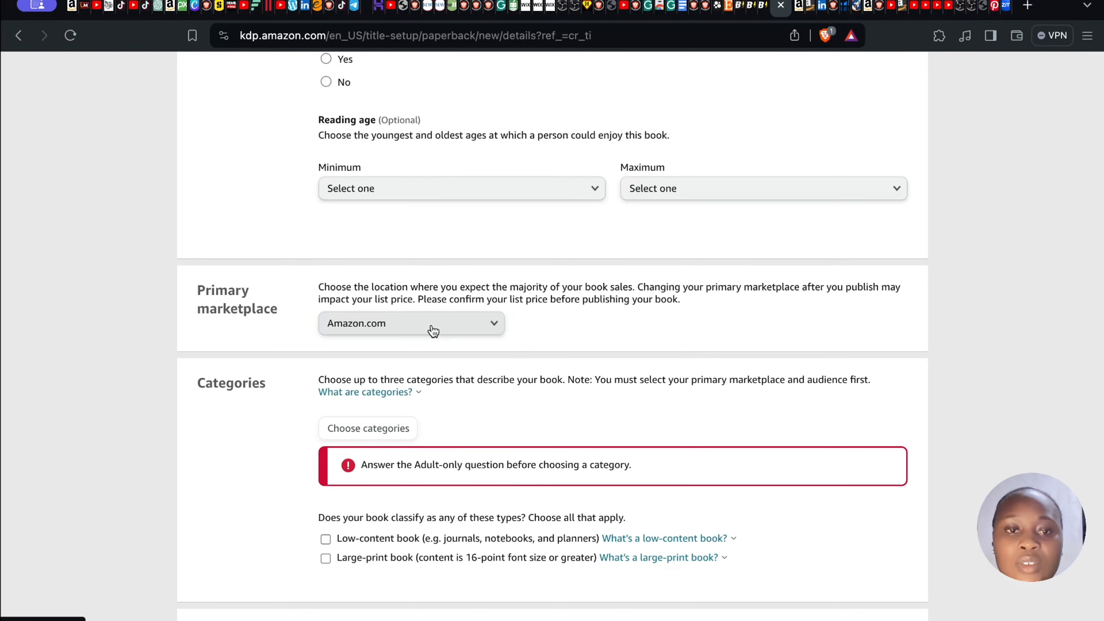
# Step: Try to choose categories, and answer No to the question about sexually explicit images or title under Primary Audience
pyautogui.scroll(-2, 441, 407)
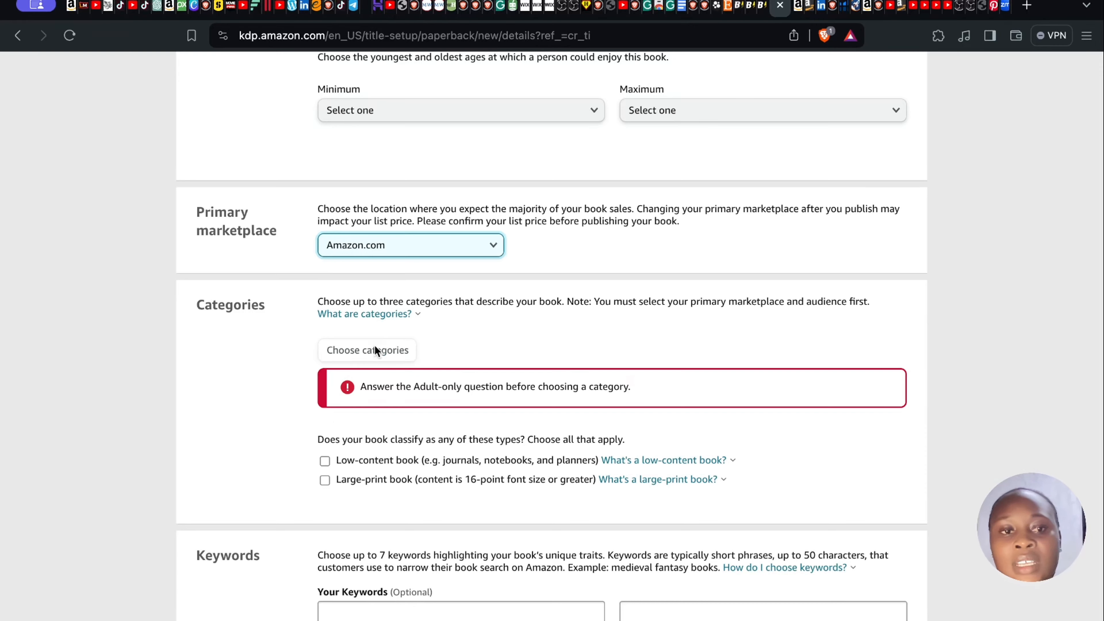
pyautogui.click(374, 352)
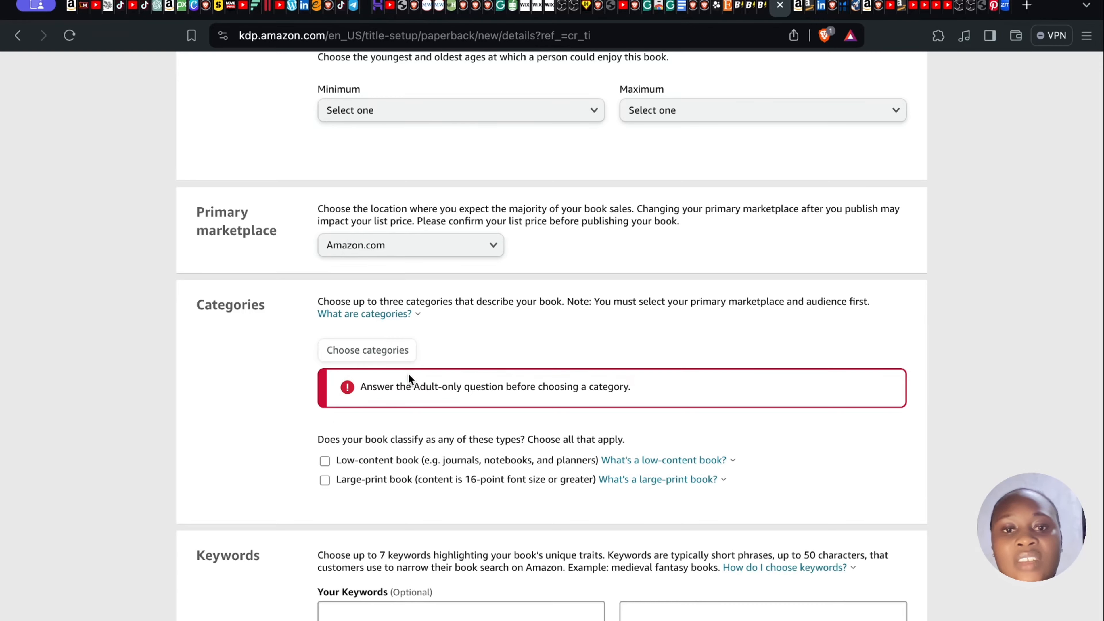
pyautogui.scroll(4, 430, 368)
pyautogui.scroll(-5, 429, 367)
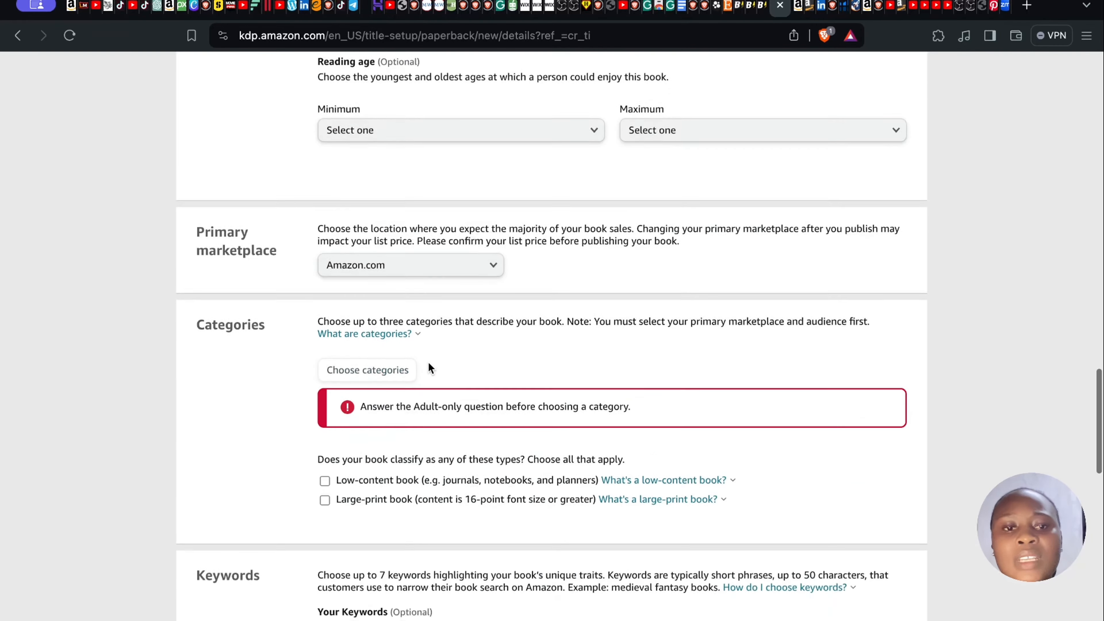
pyautogui.scroll(7, 413, 288)
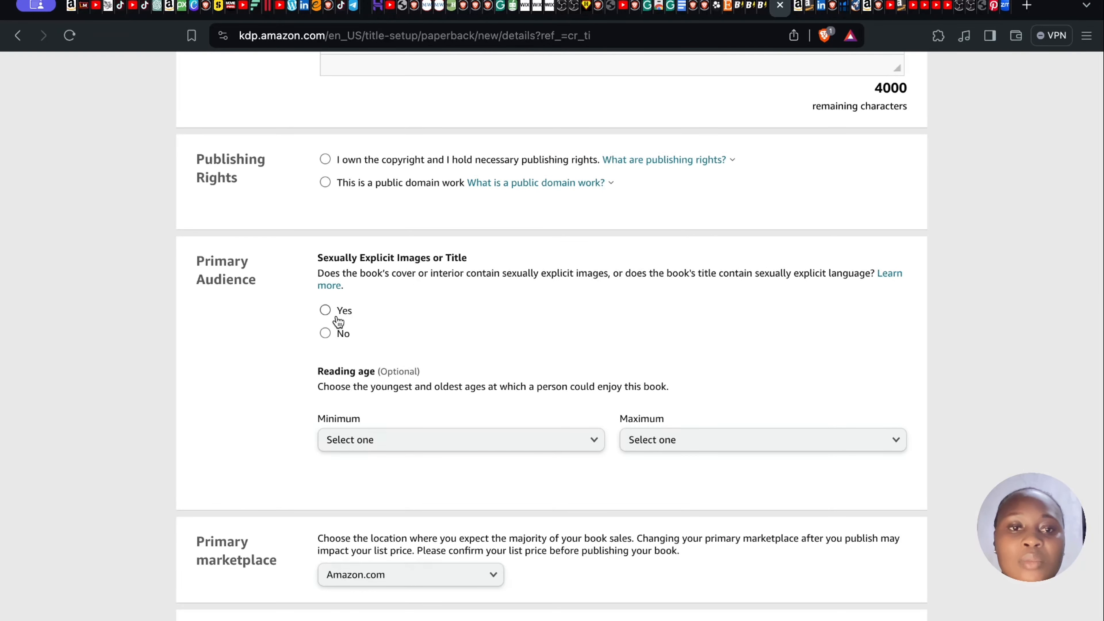
pyautogui.scroll(-7, 342, 310)
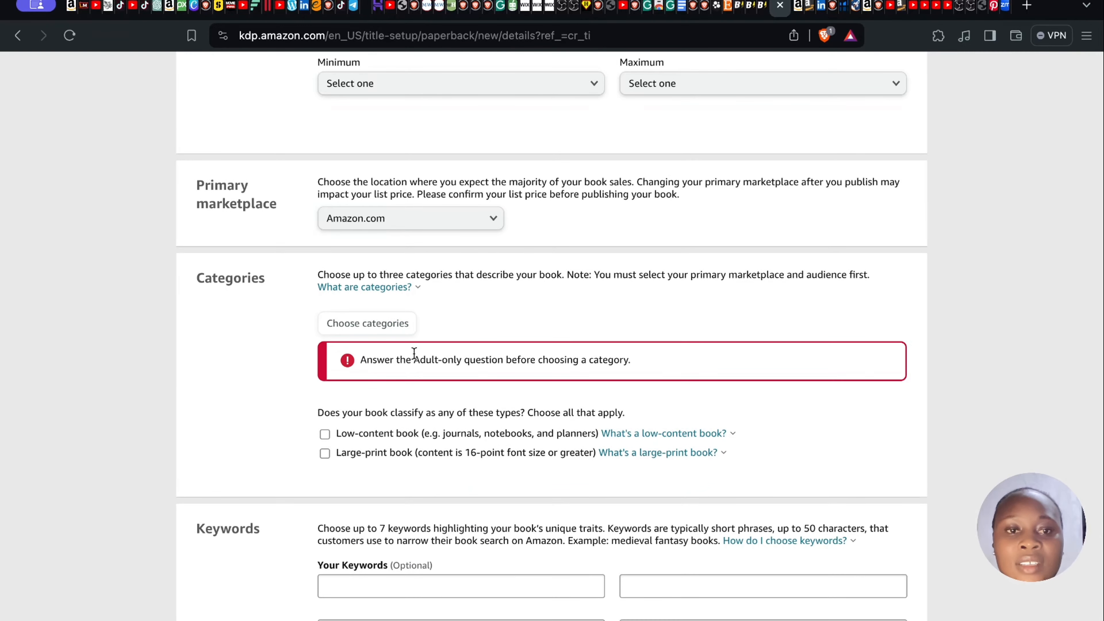
pyautogui.scroll(3, 378, 328)
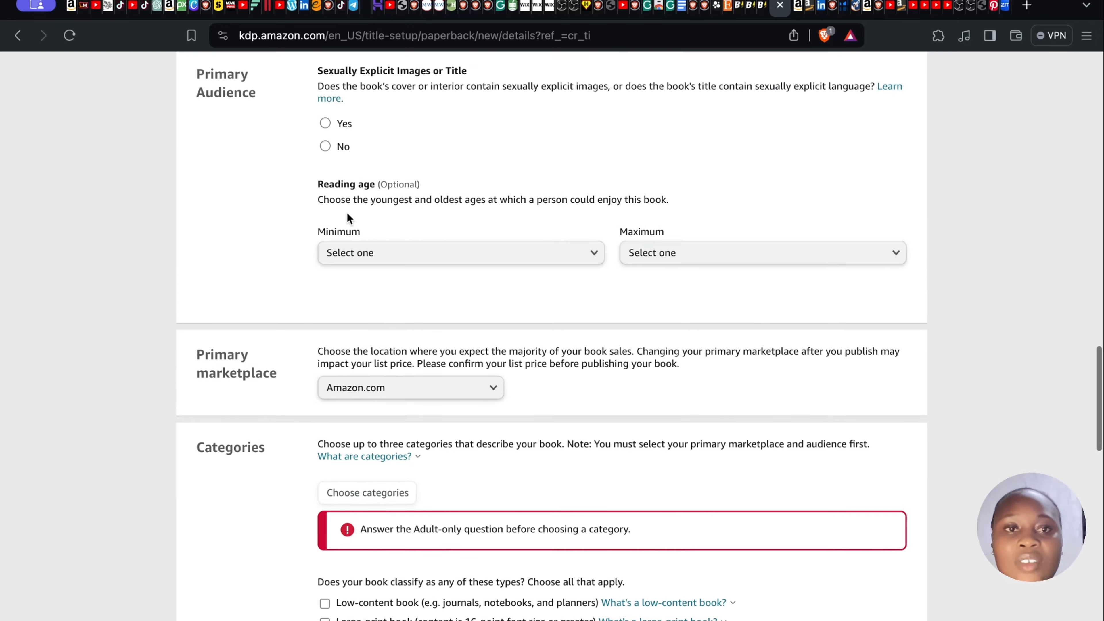
pyautogui.click(326, 147)
# Step: Examine the full list of top-level book categories and close the selection without saving any category
pyautogui.scroll(-2, 386, 367)
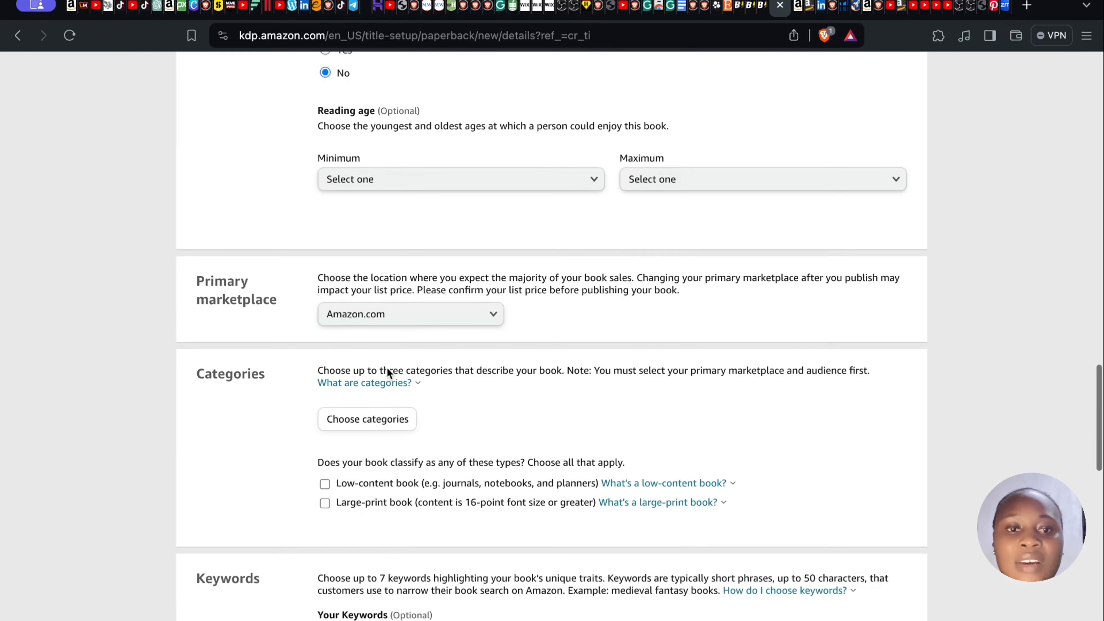
pyautogui.click(381, 405)
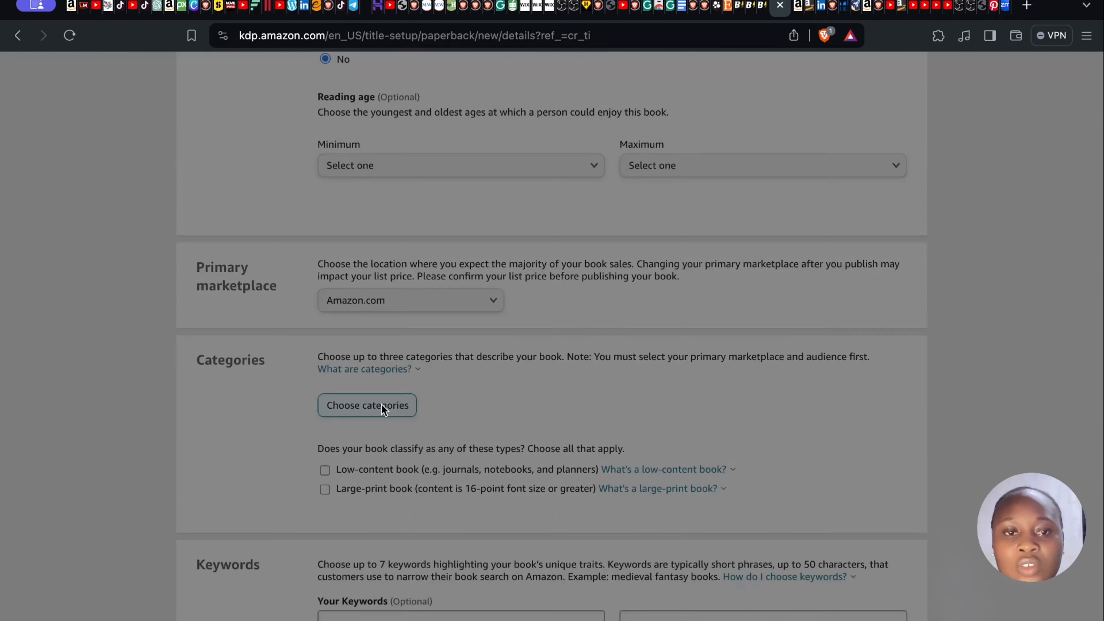
pyautogui.click(478, 329)
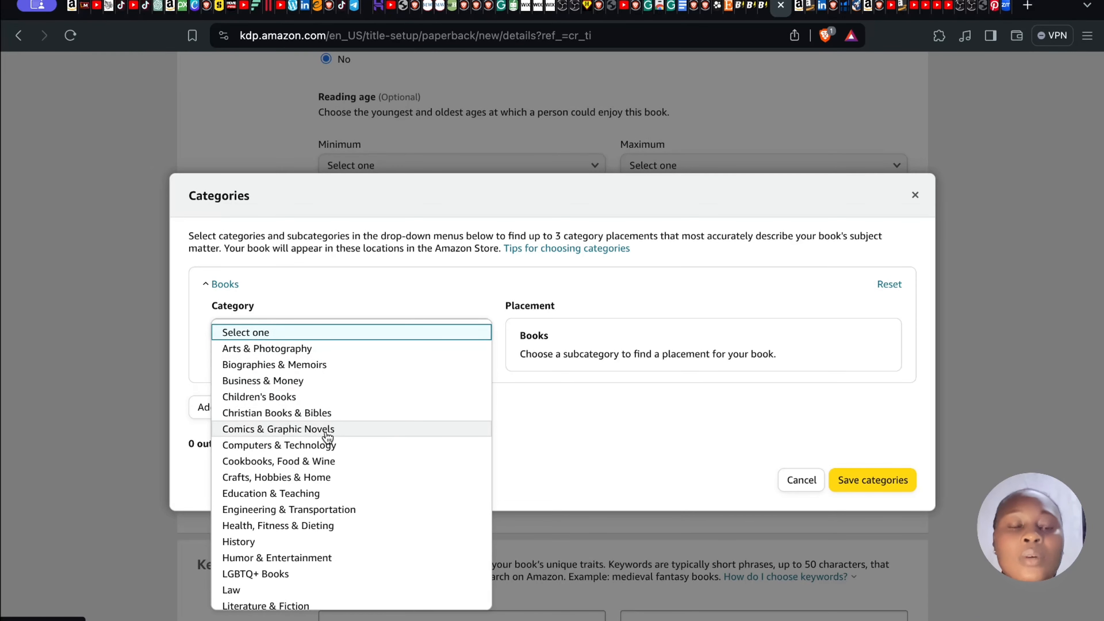
pyautogui.scroll(-5, 327, 436)
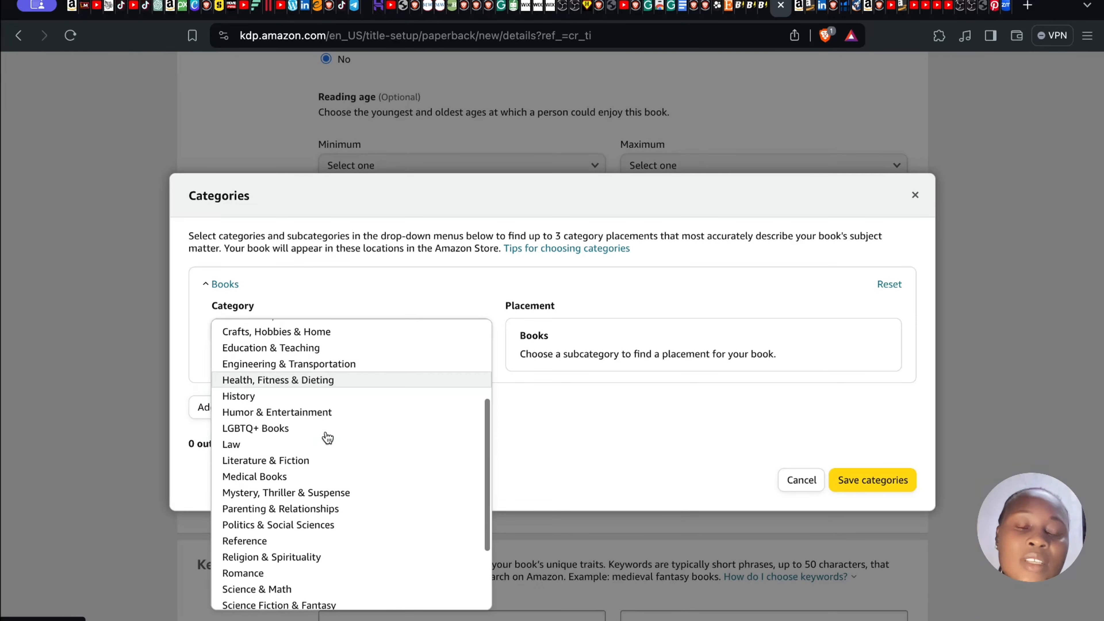
pyautogui.scroll(-4, 327, 436)
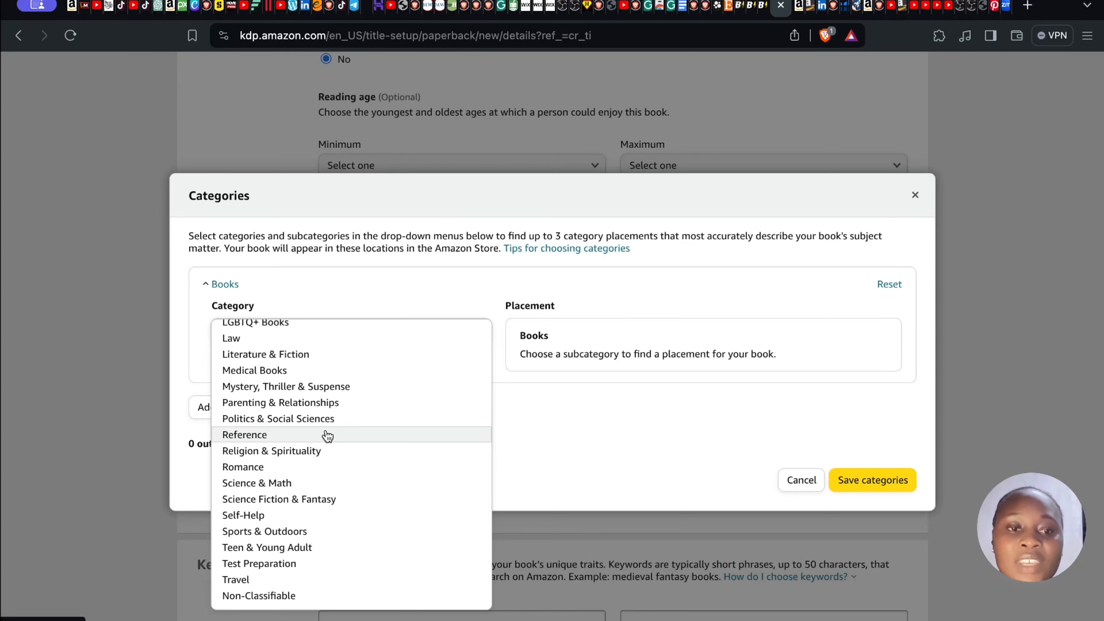
pyautogui.scroll(-2, 304, 481)
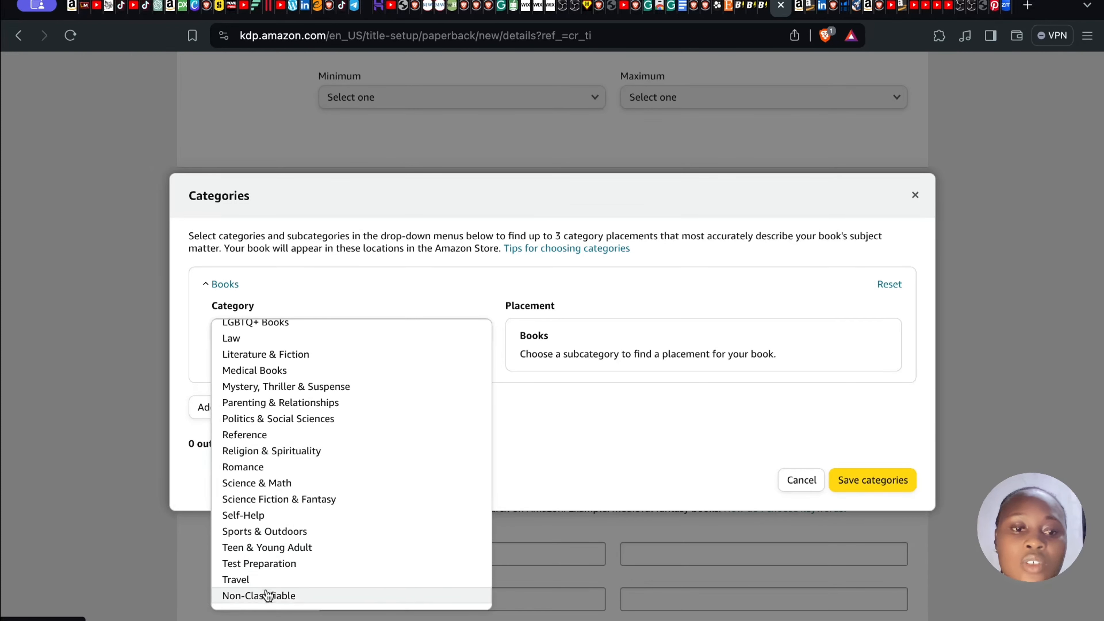
pyautogui.scroll(3, 288, 468)
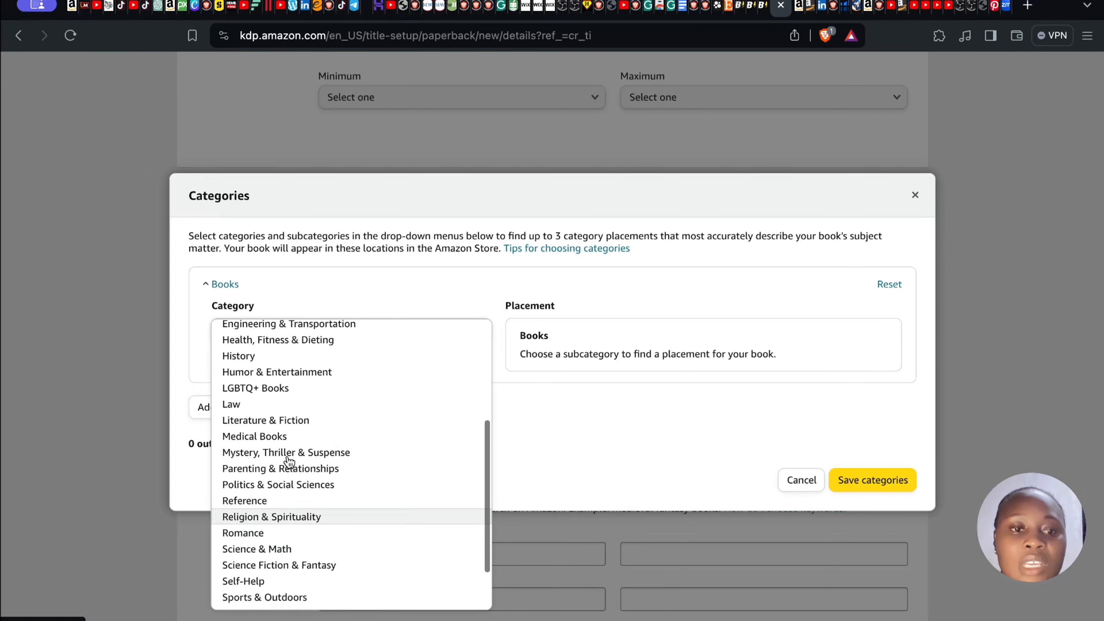
pyautogui.scroll(2, 289, 461)
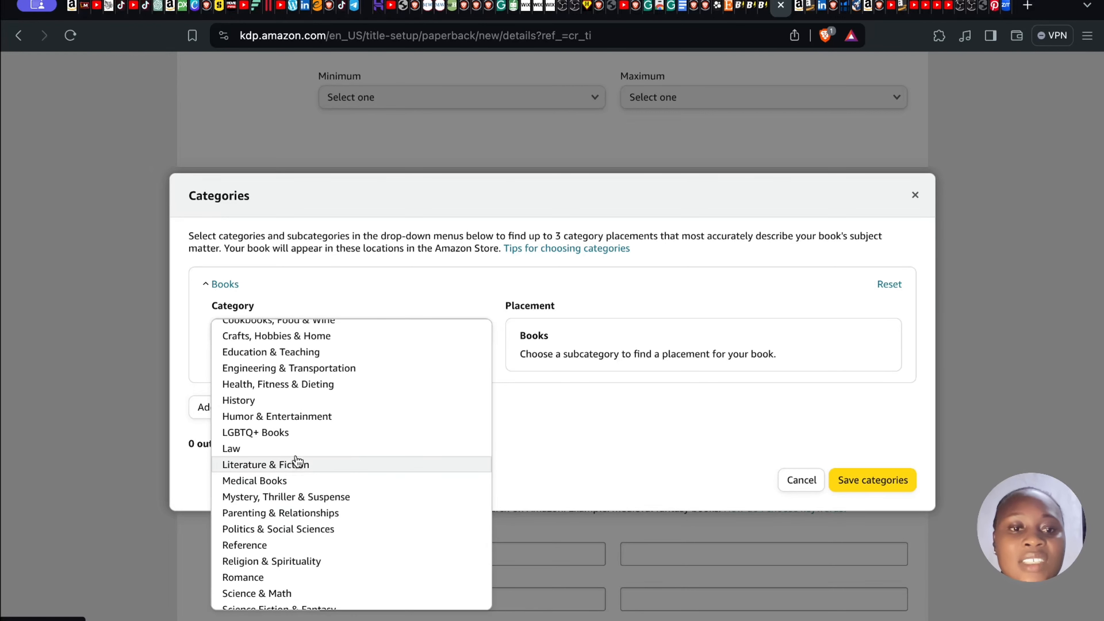
pyautogui.scroll(3, 296, 460)
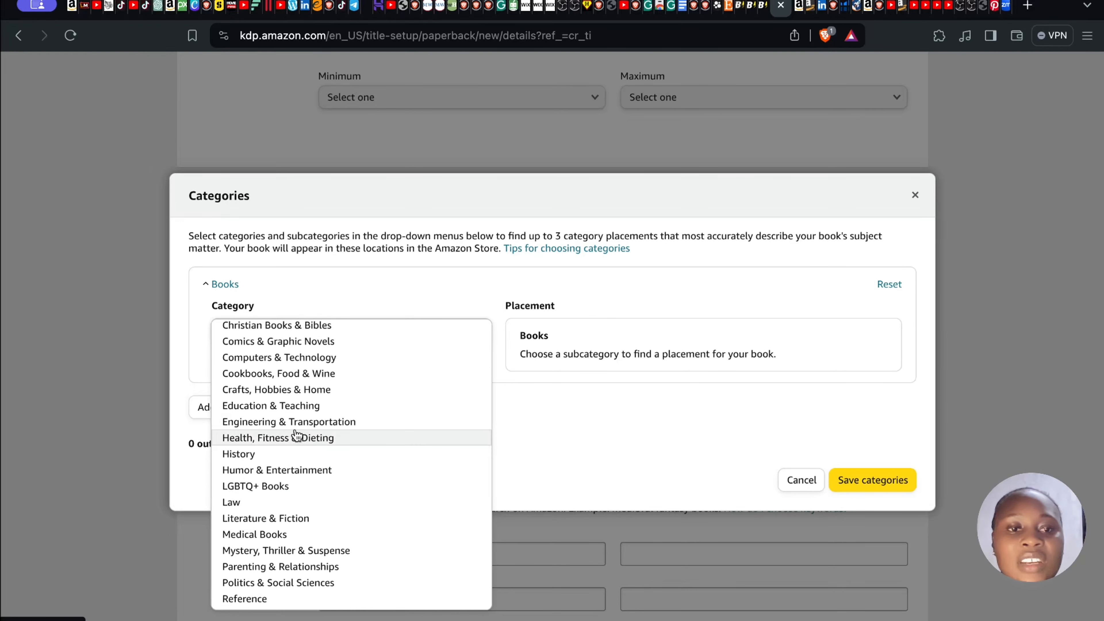
pyautogui.scroll(4, 296, 434)
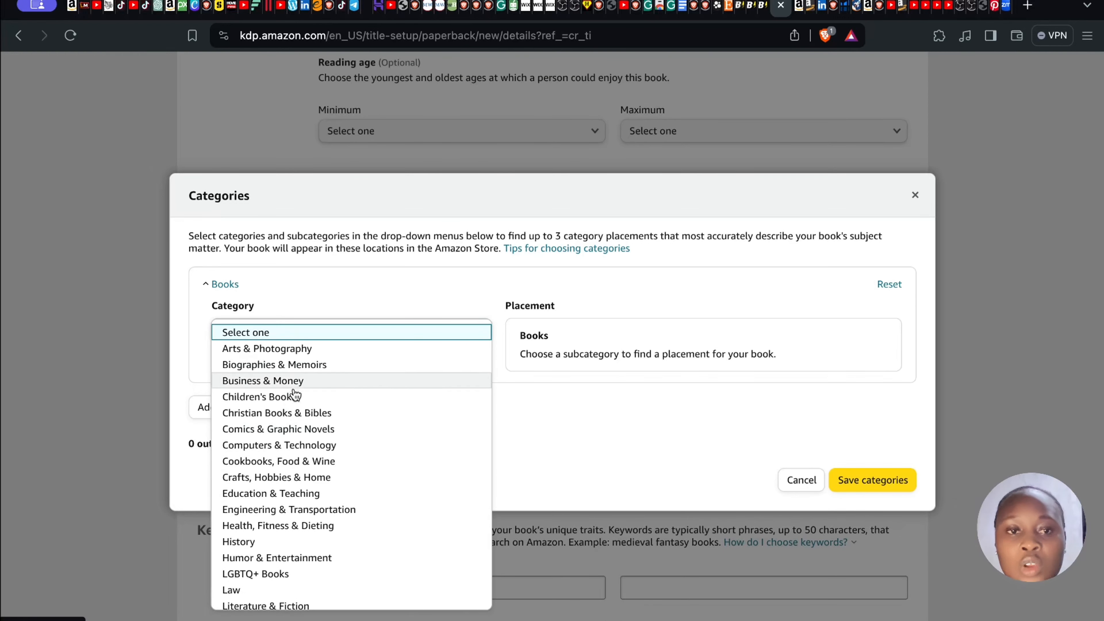
pyautogui.click(385, 300)
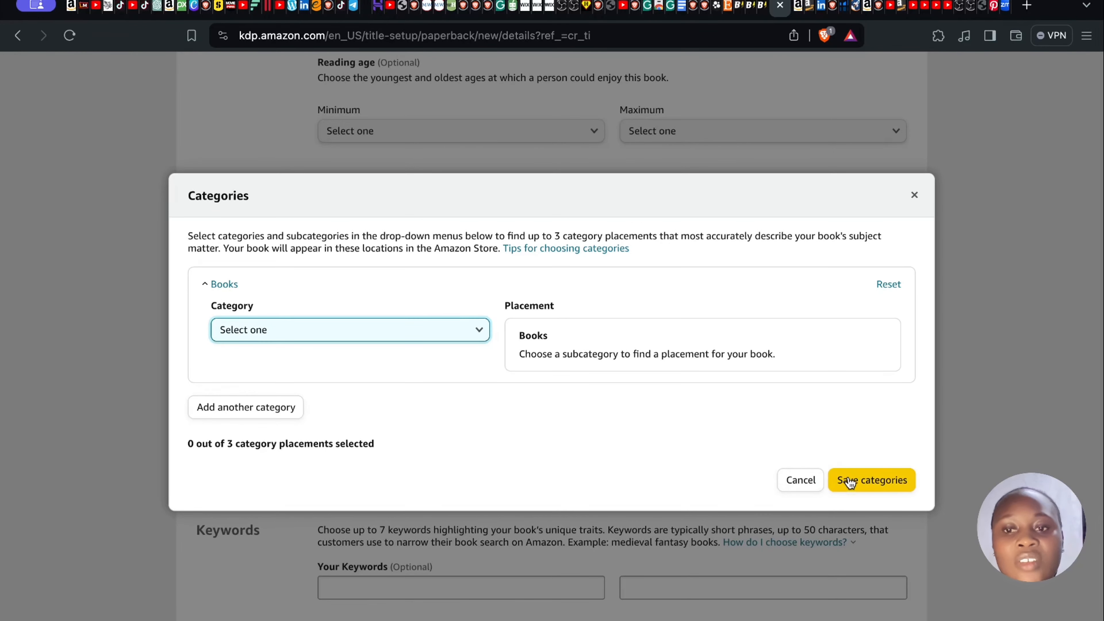
pyautogui.click(803, 481)
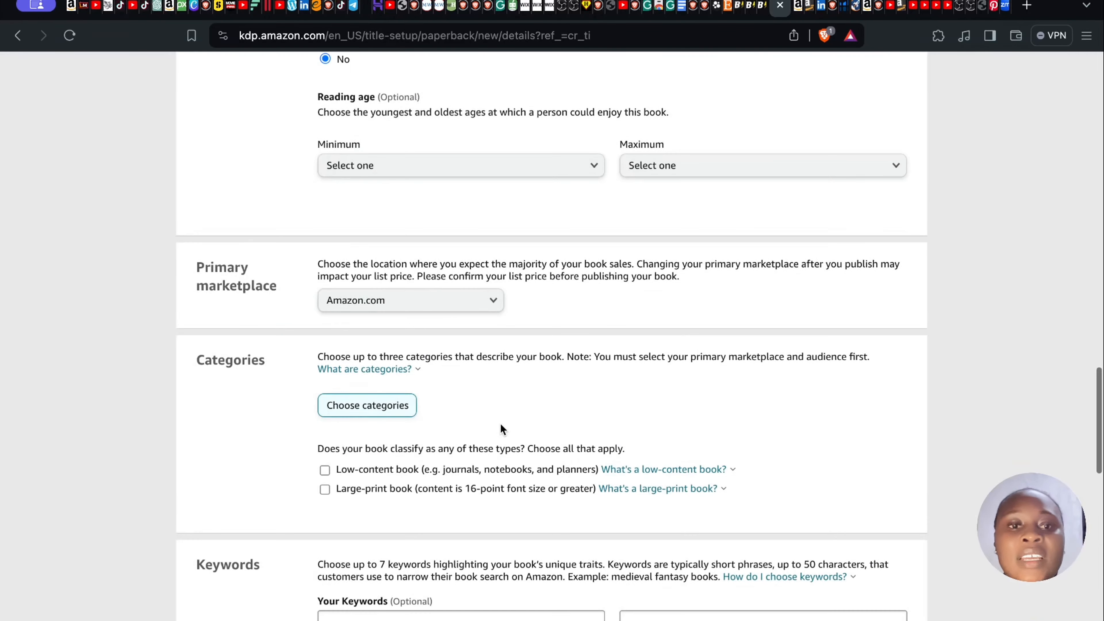
# Step: Review the keywords, publication date and release date sections, and try to save and continue to the Content step
pyautogui.scroll(-3, 504, 448)
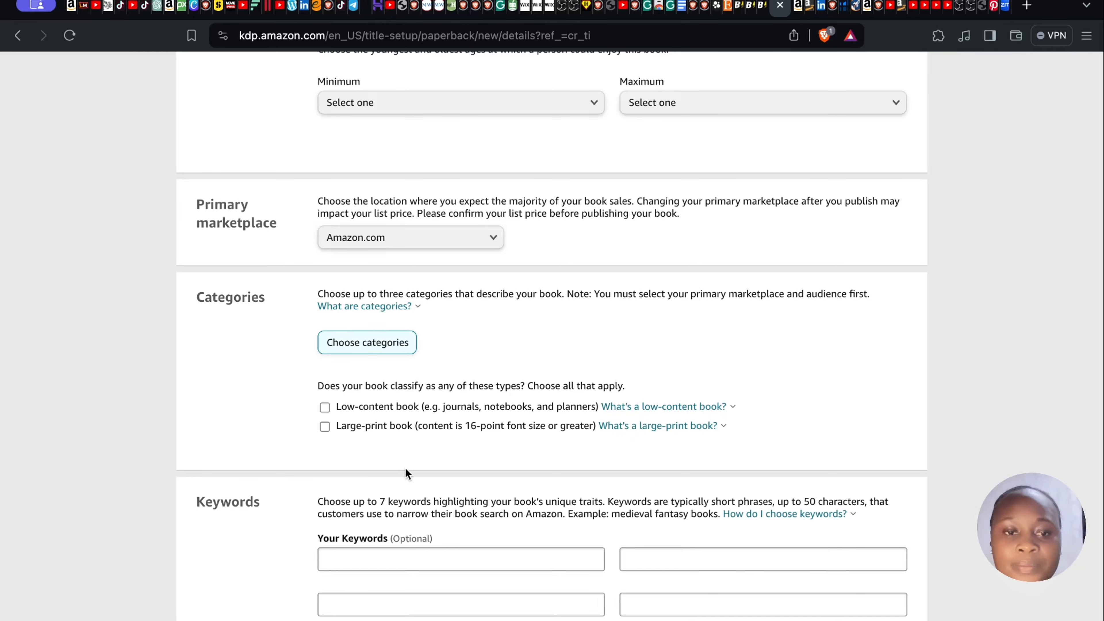
pyautogui.scroll(-5, 406, 468)
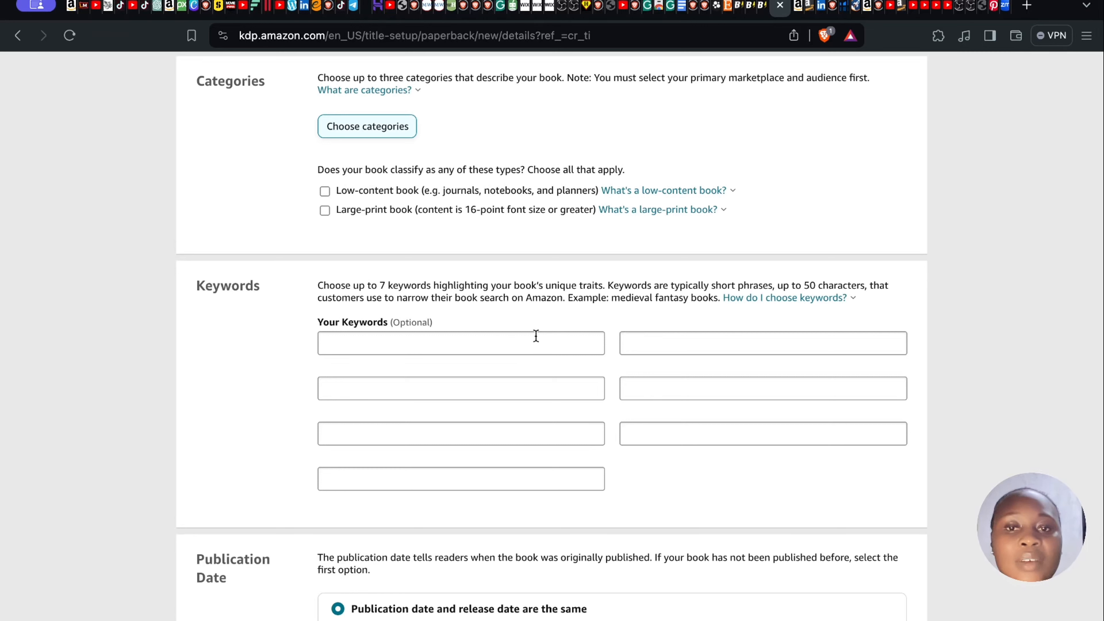
pyautogui.scroll(-3, 521, 369)
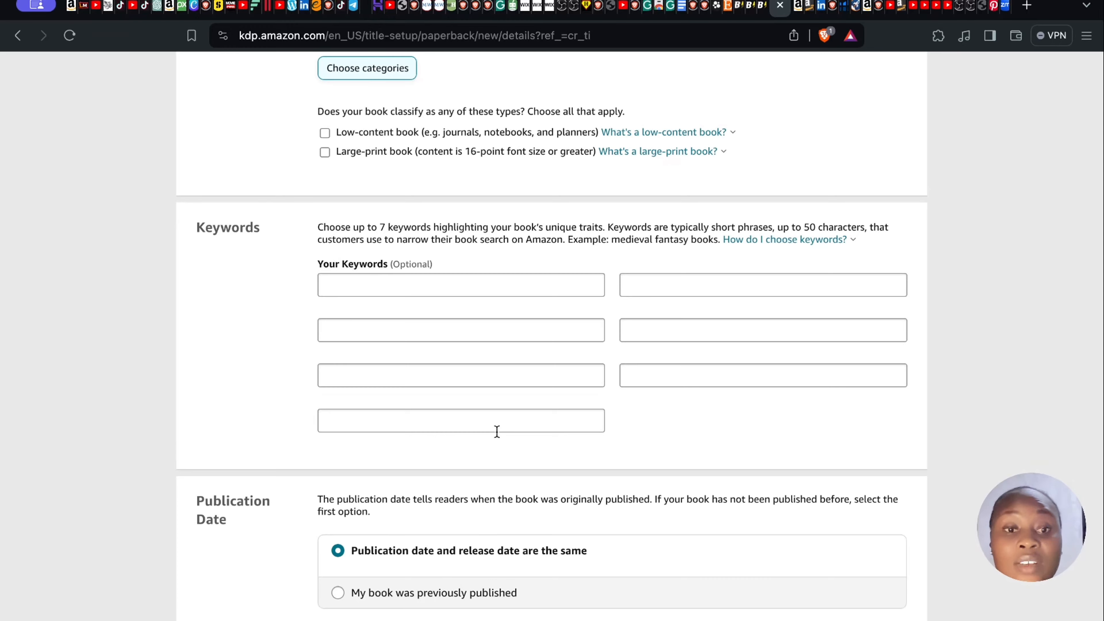
pyautogui.scroll(-10, 497, 431)
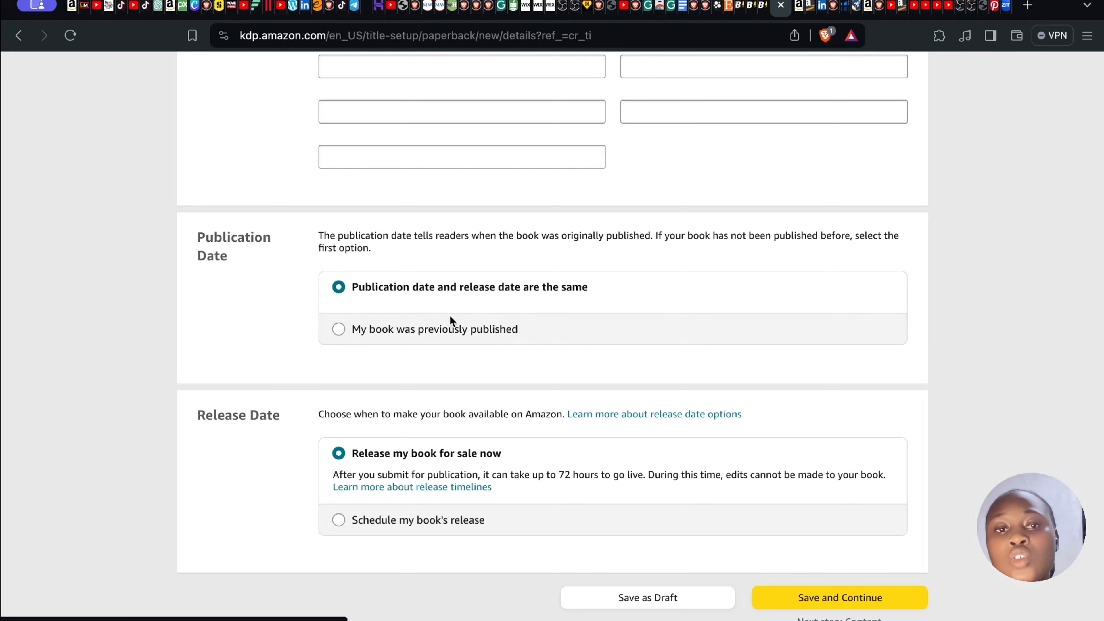
pyautogui.scroll(-3, 443, 296)
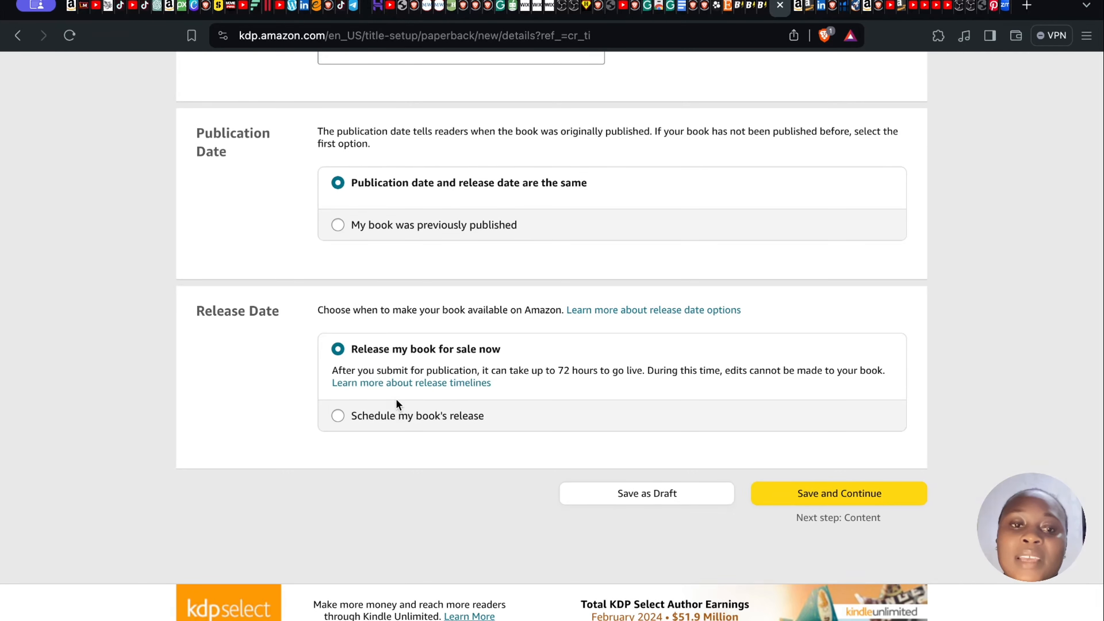
pyautogui.click(810, 500)
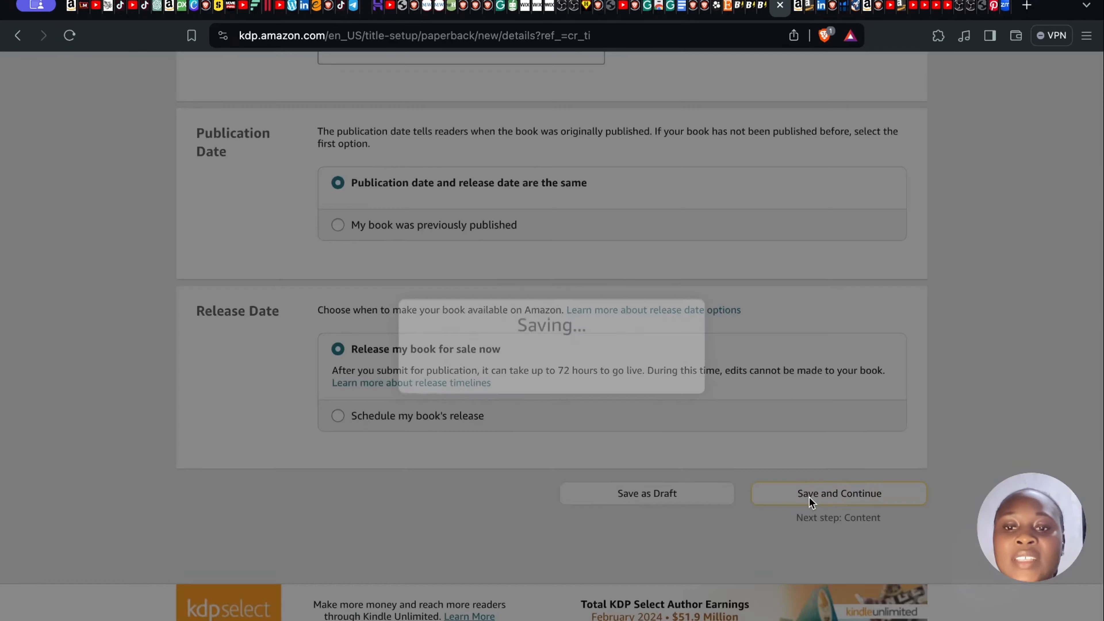
# Step: Set the book category to Children's Books with the Early Learning subcategory and try to save it without selecting a placement
pyautogui.scroll(4, 808, 497)
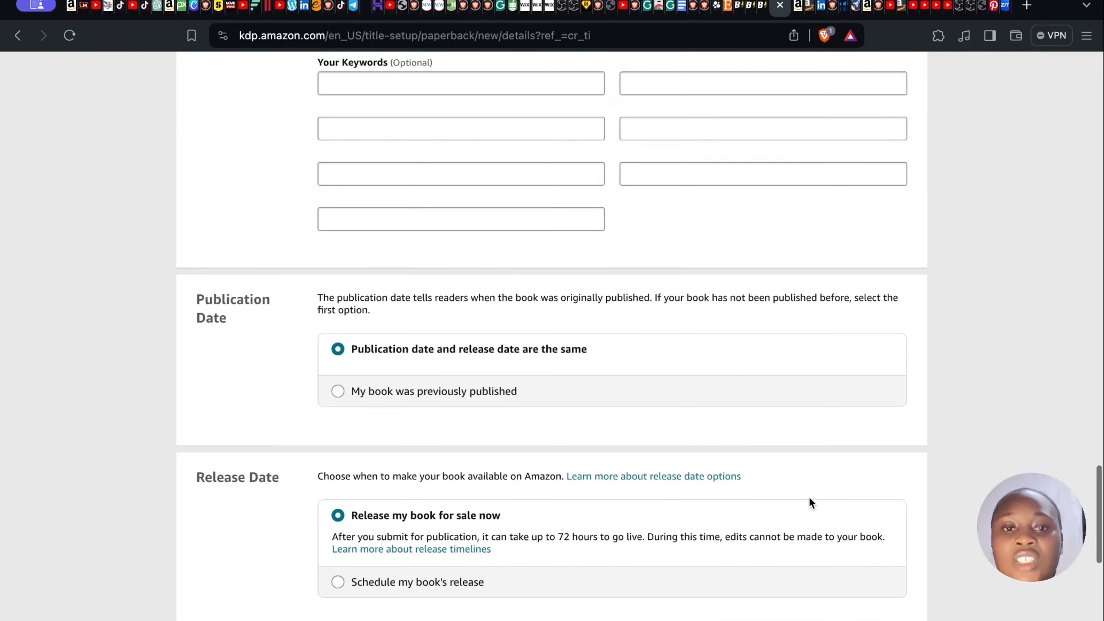
pyautogui.scroll(4, 699, 390)
pyautogui.scroll(8, 699, 388)
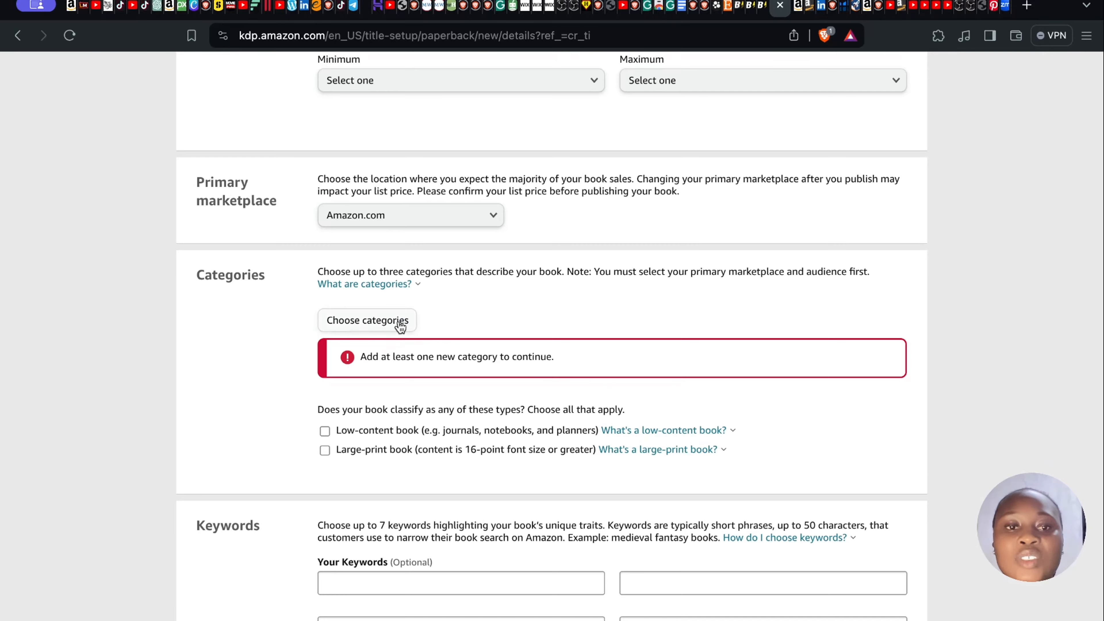
pyautogui.click(400, 325)
pyautogui.click(482, 333)
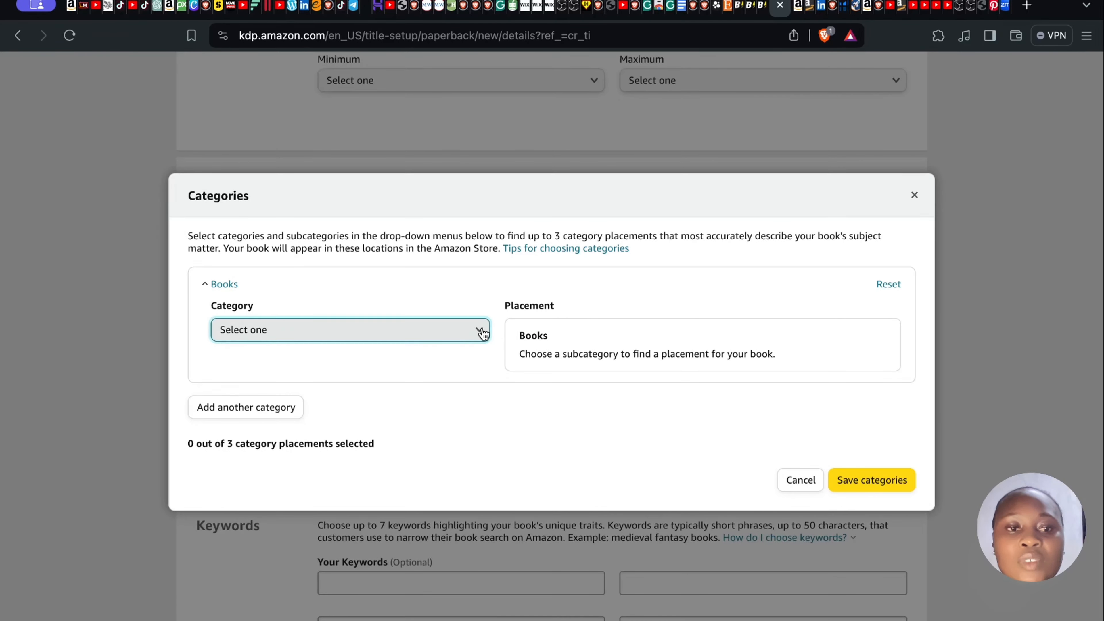
pyautogui.click(385, 396)
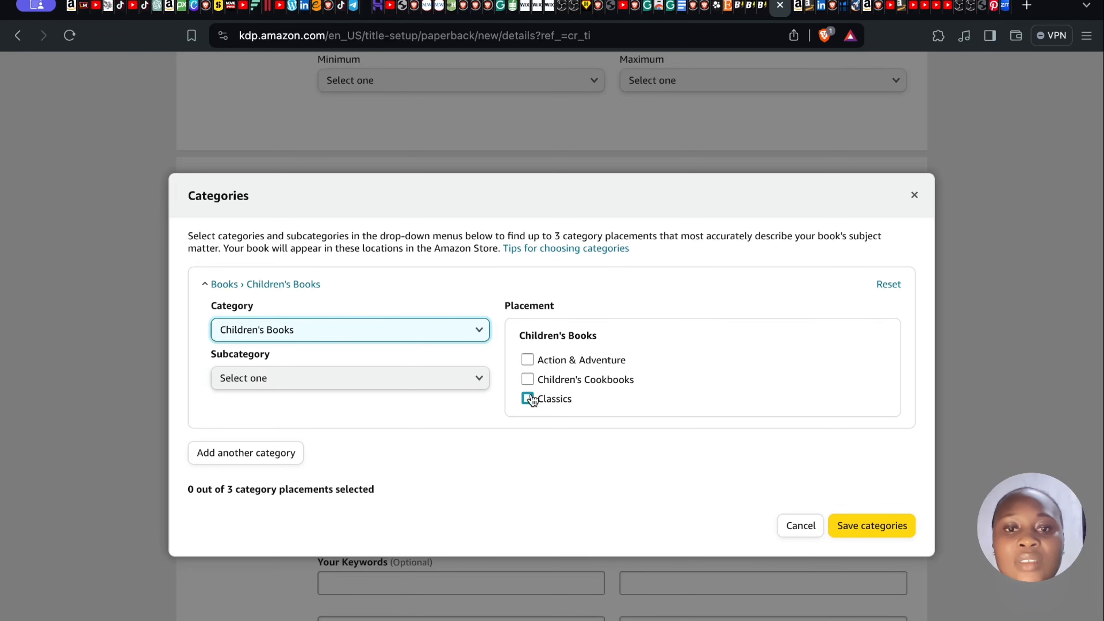
pyautogui.click(481, 377)
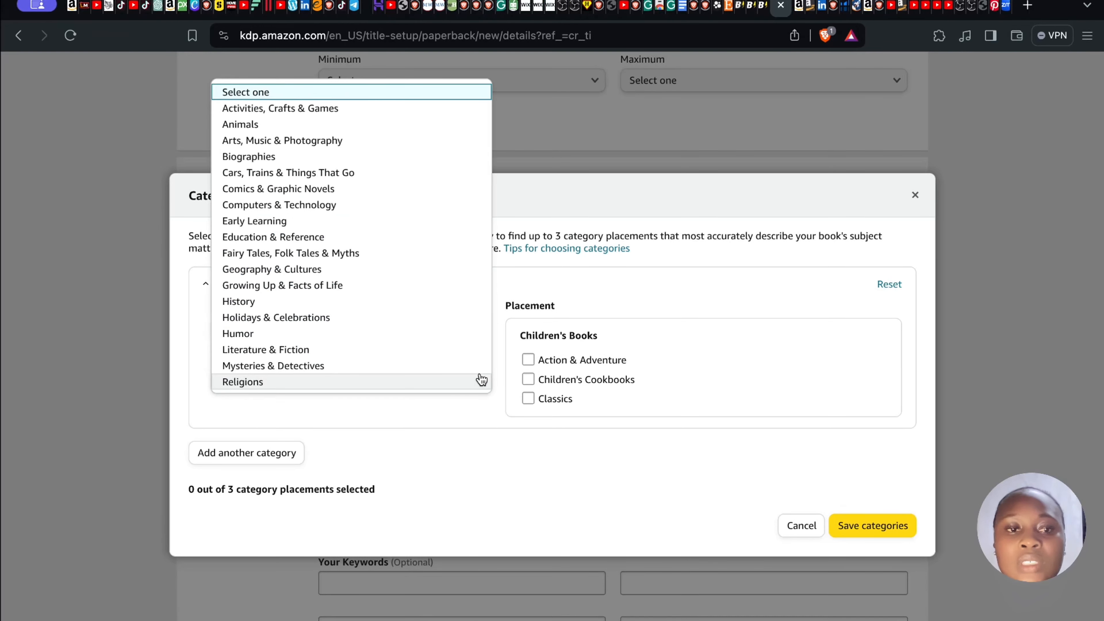
pyautogui.click(338, 222)
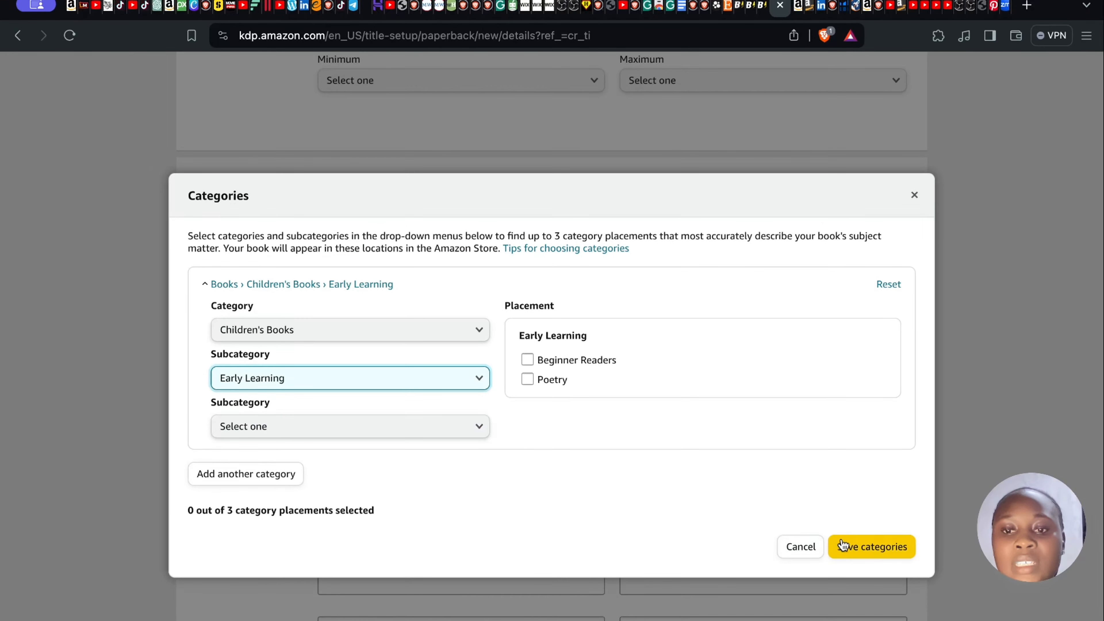
pyautogui.click(842, 545)
# Step: Try again to save the paperback details and continue to Content, and check which required entries need fixing
pyautogui.scroll(-20, 587, 505)
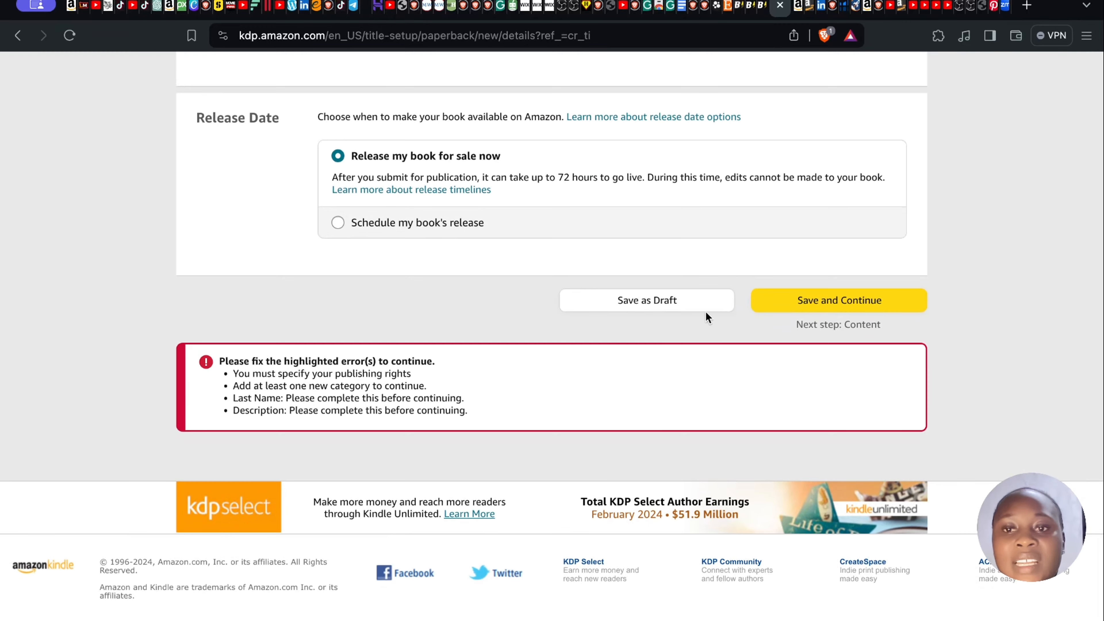
pyautogui.click(801, 307)
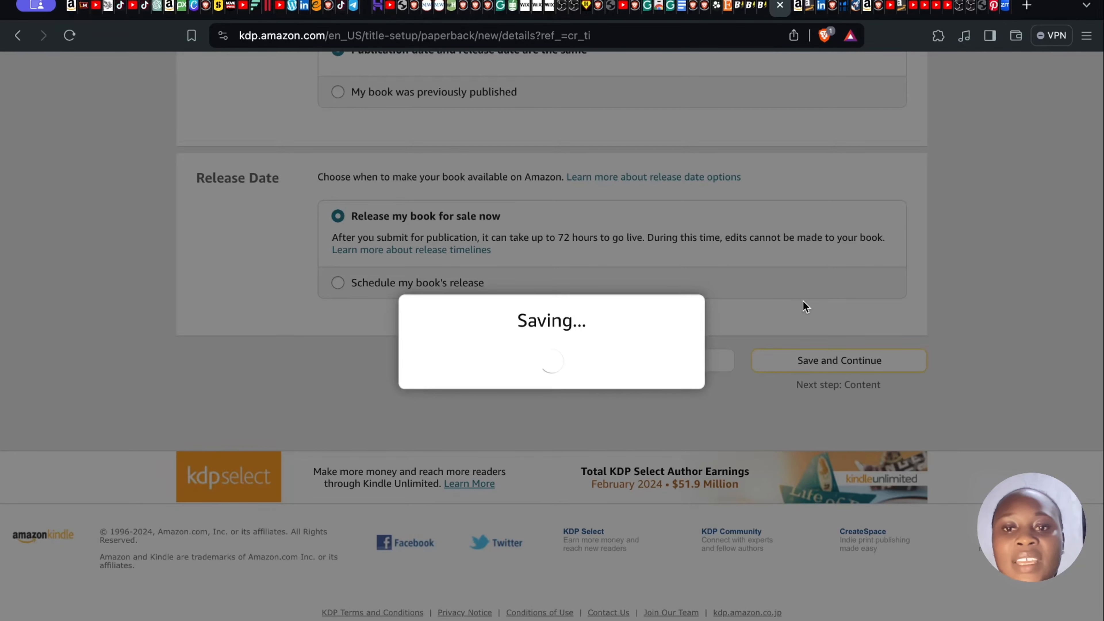
pyautogui.scroll(4, 802, 300)
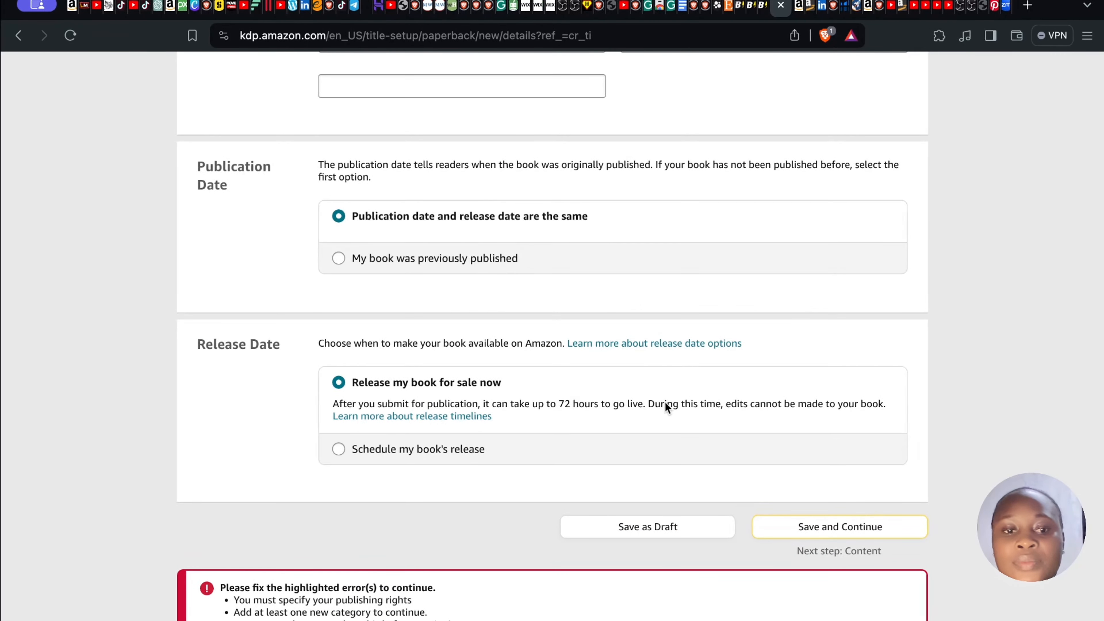
pyautogui.scroll(-4, 623, 477)
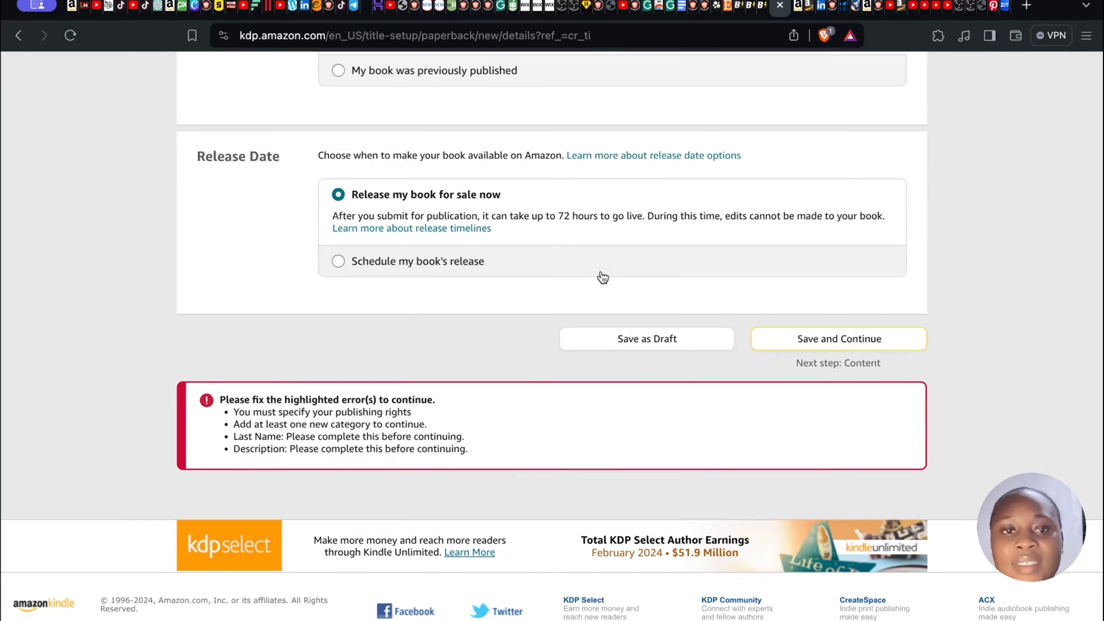
pyautogui.scroll(5, 598, 275)
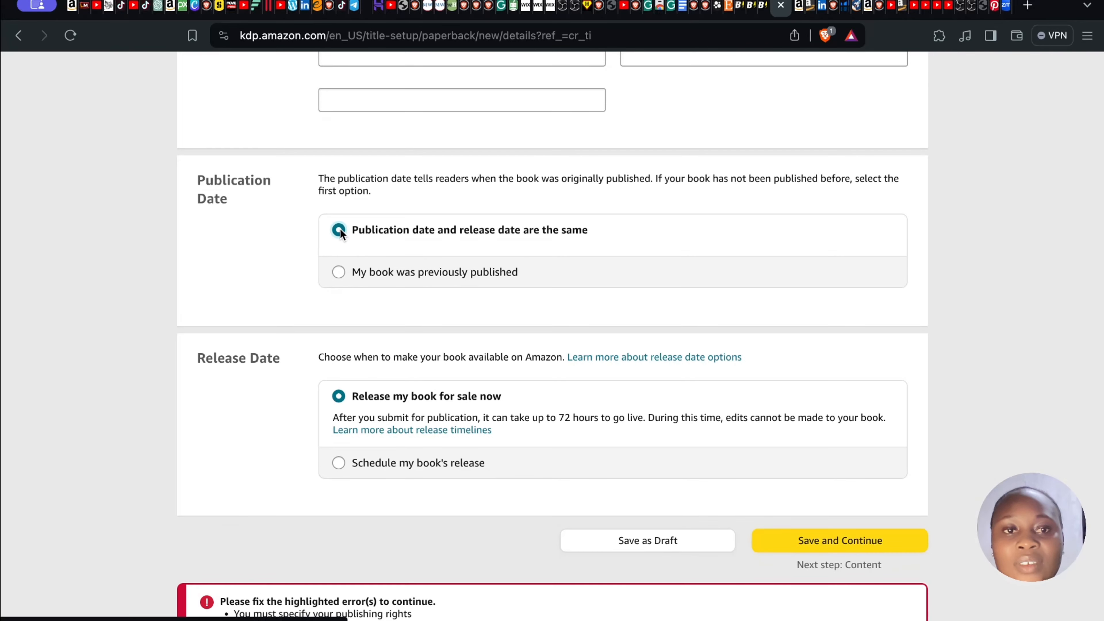
# Step: Reopen the book's category selection and choose Children's Books with the Early Learning subcategory
pyautogui.scroll(3, 408, 269)
pyautogui.scroll(3, 409, 269)
pyautogui.scroll(-10, 408, 268)
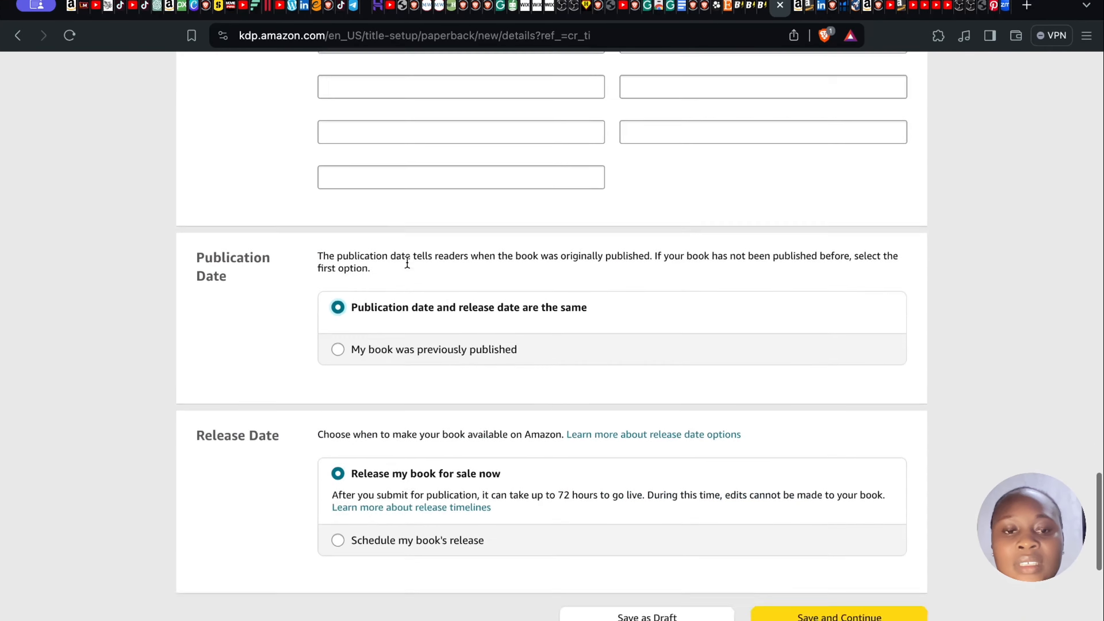
pyautogui.scroll(12, 460, 201)
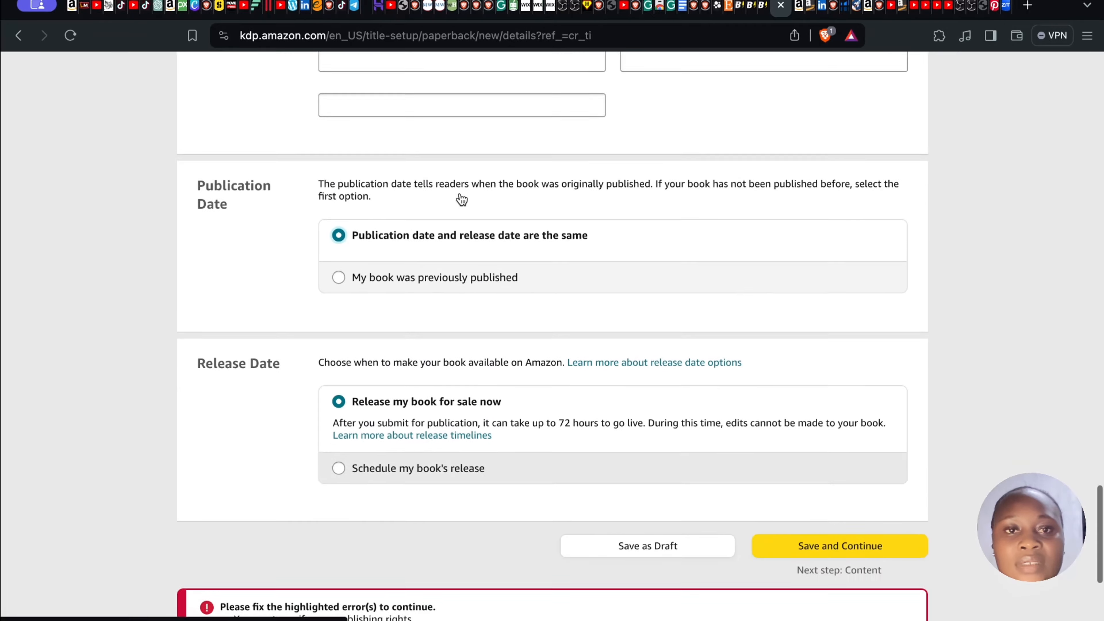
pyautogui.scroll(5, 459, 198)
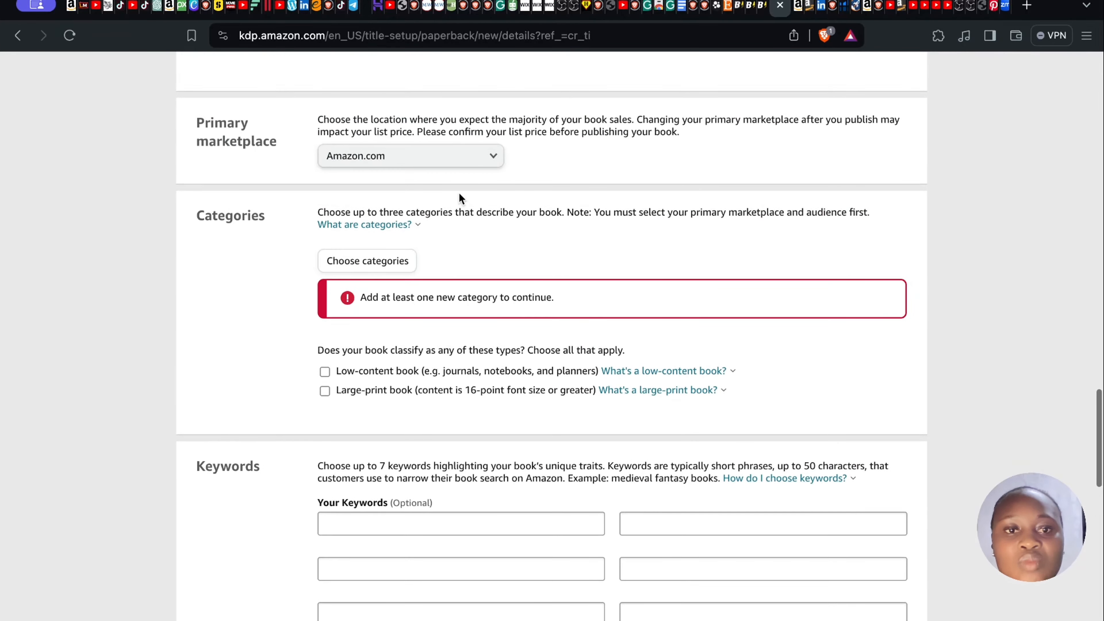
pyautogui.click(399, 261)
pyautogui.click(474, 337)
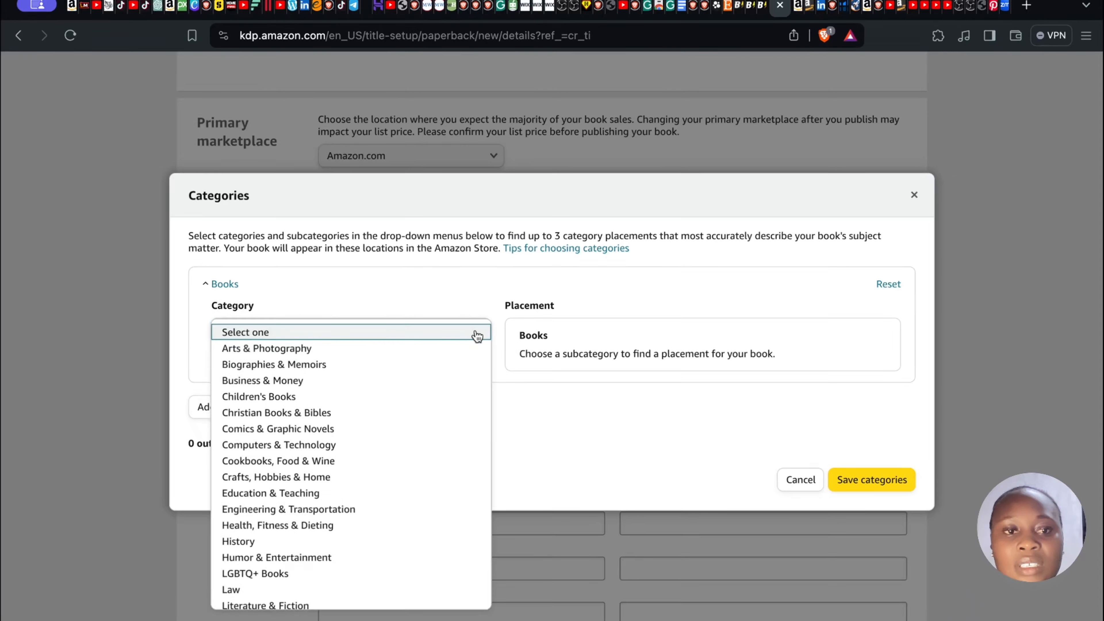
pyautogui.click(400, 396)
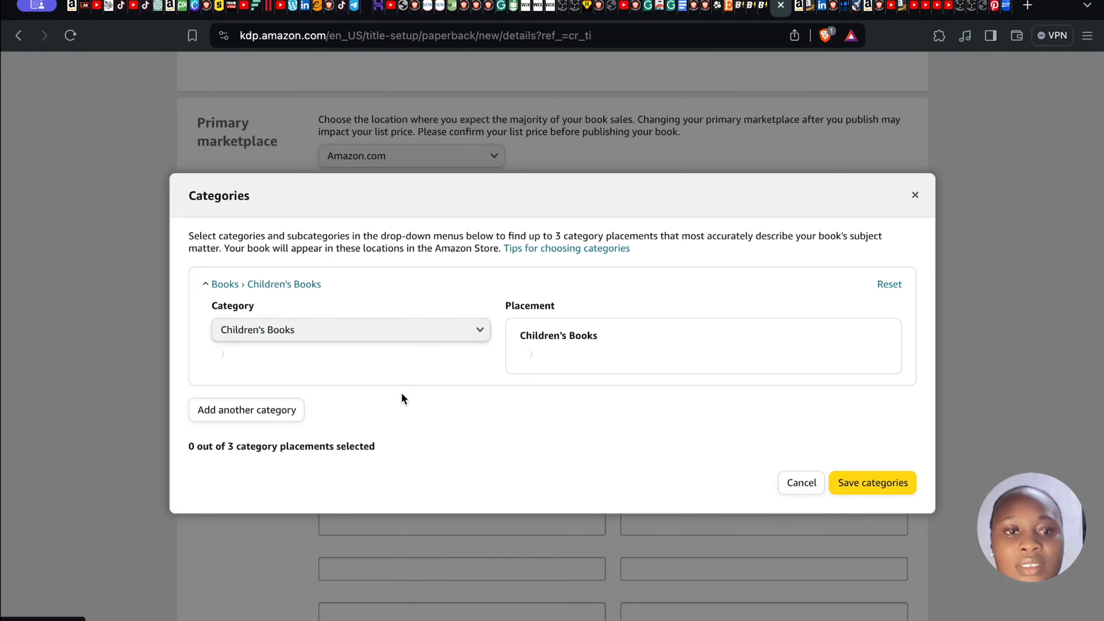
pyautogui.click(480, 379)
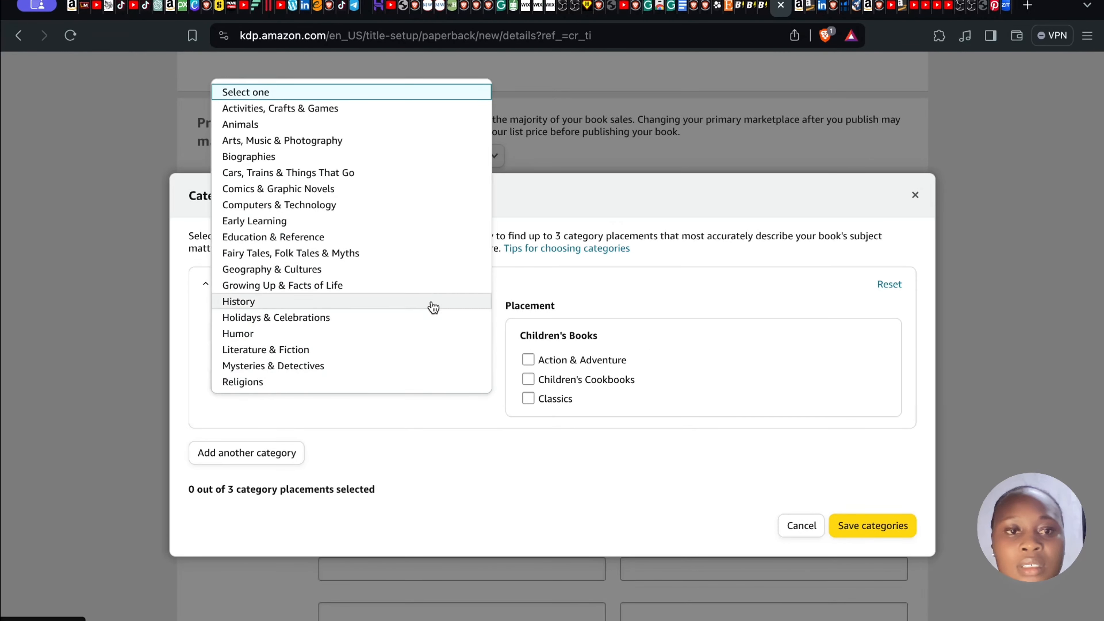
pyautogui.click(409, 224)
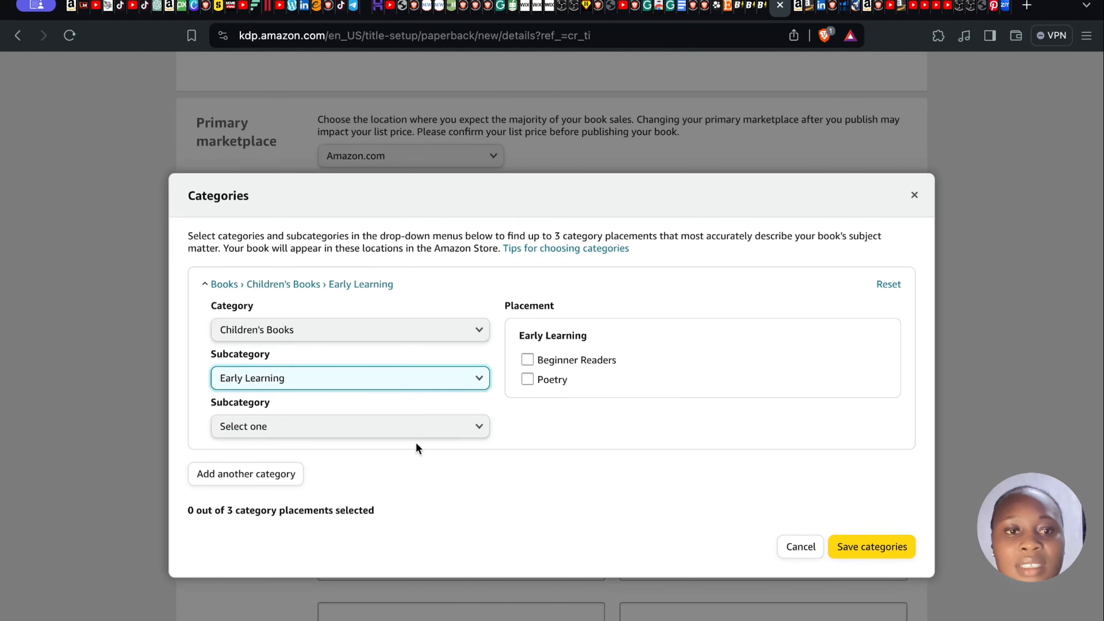
# Step: Narrow the category to Basic Concepts and Alphabet, select the Fiction placement, and save the categories
pyautogui.click(472, 430)
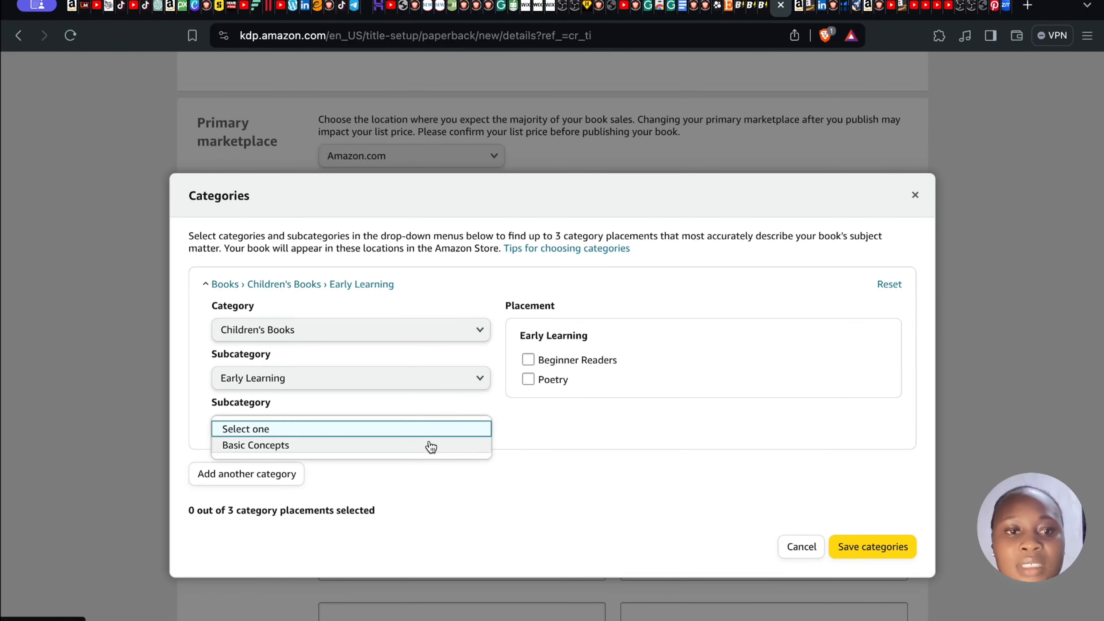
pyautogui.click(431, 446)
pyautogui.click(476, 474)
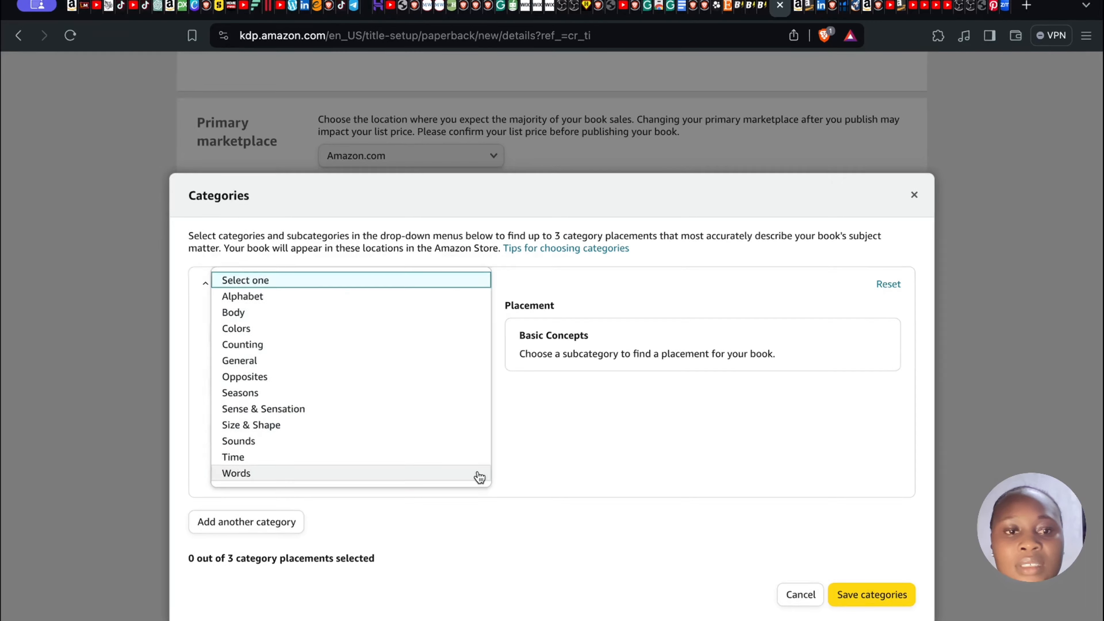
pyautogui.click(444, 297)
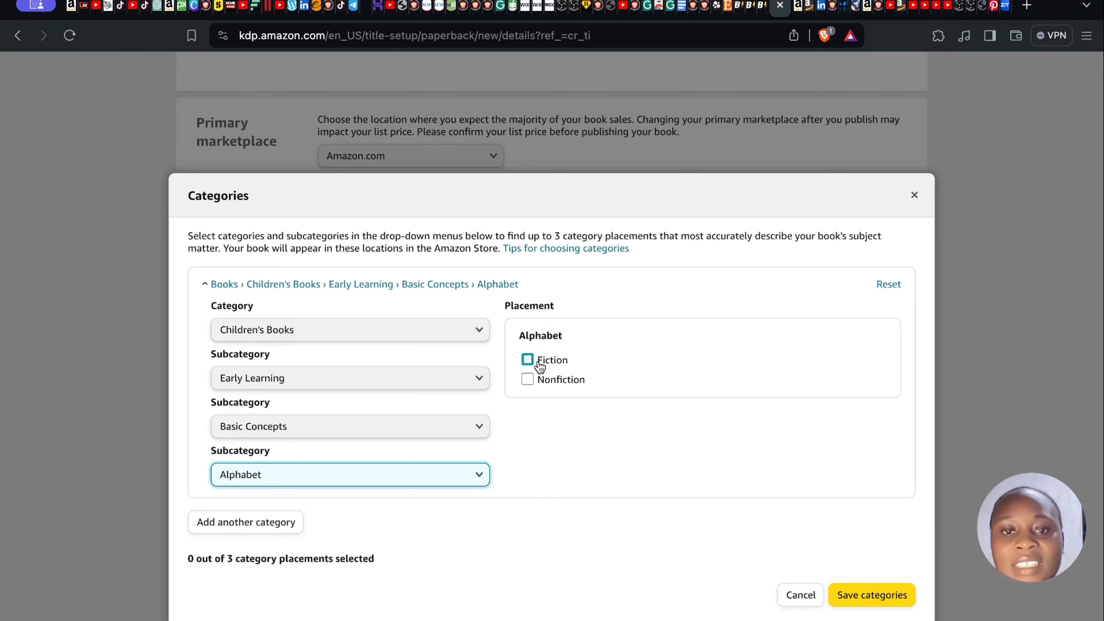
pyautogui.click(527, 360)
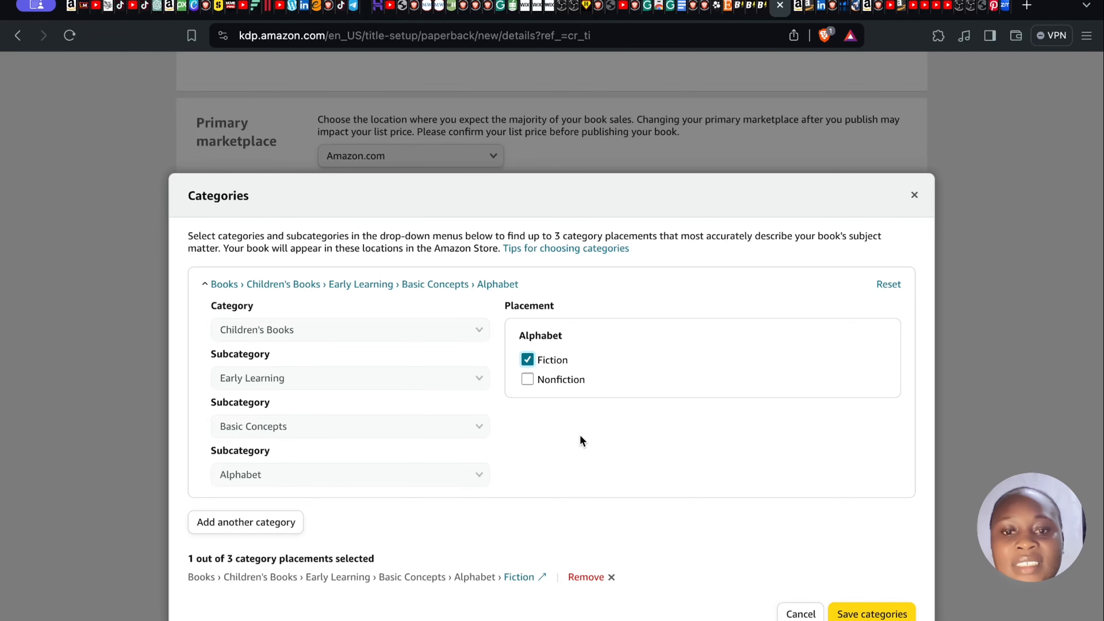
pyautogui.click(872, 613)
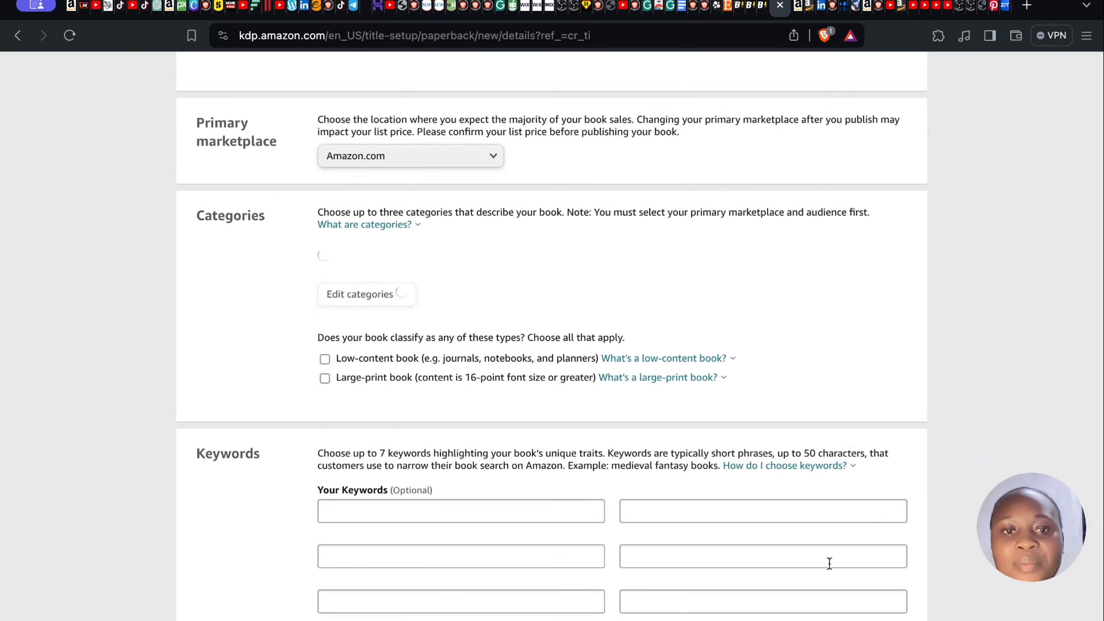
# Step: Enter the placeholder text "BDSBCSZCKNXZKNCSKJNKJSXZCASZA" as the book's description
pyautogui.scroll(-20, 703, 465)
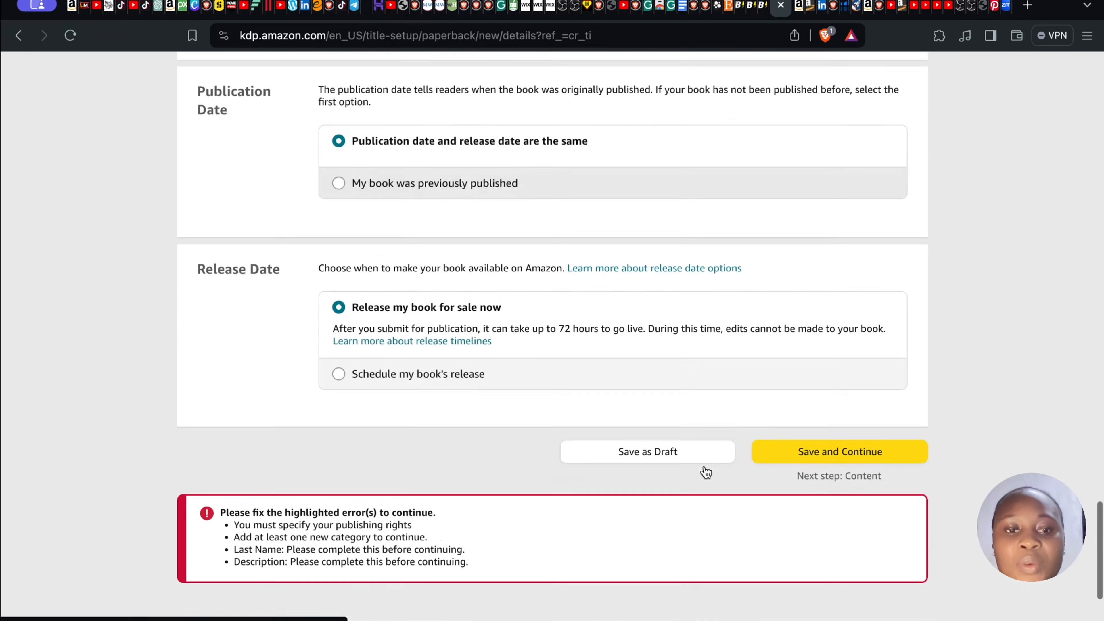
pyautogui.scroll(20, 704, 465)
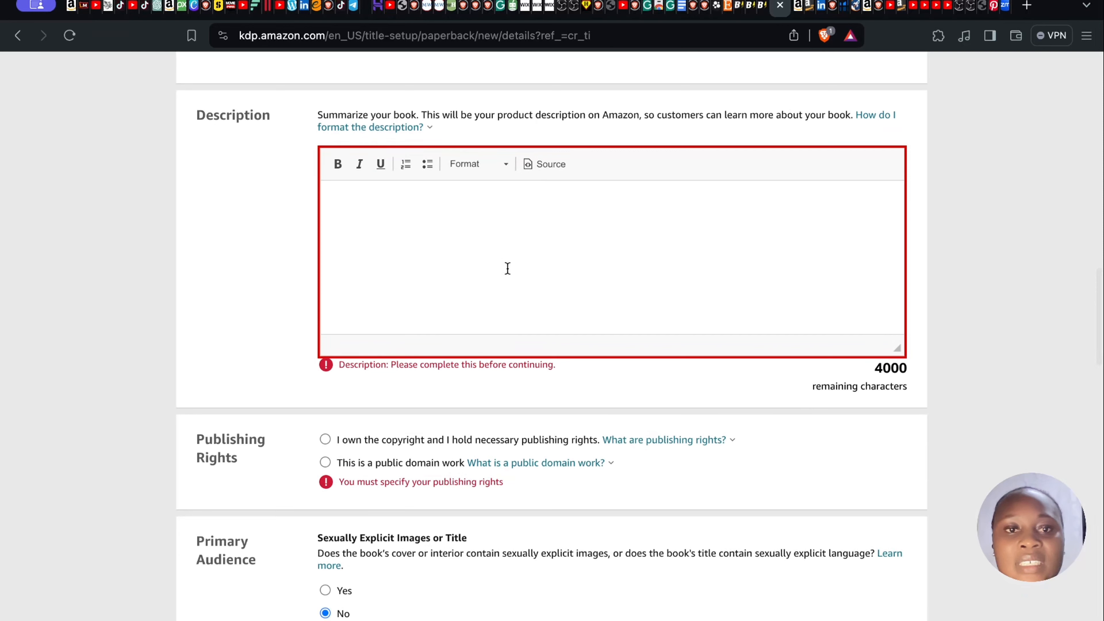
pyautogui.click(503, 247)
pyautogui.write('BDSBCSZCKNXZKN')
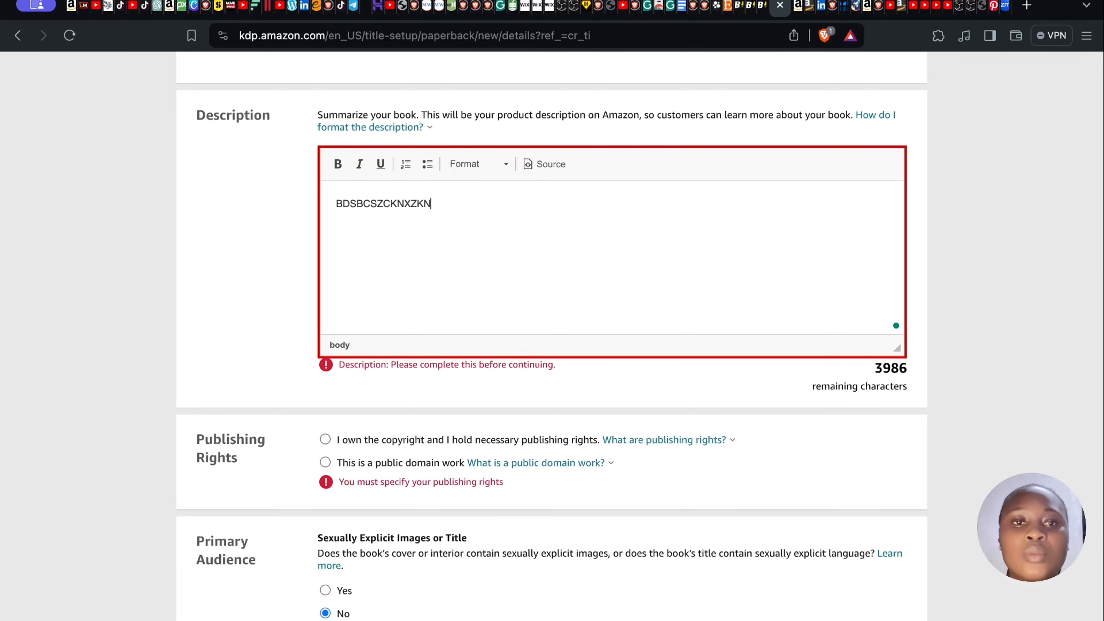
pyautogui.write('CSKJNKJSXZCASZA')
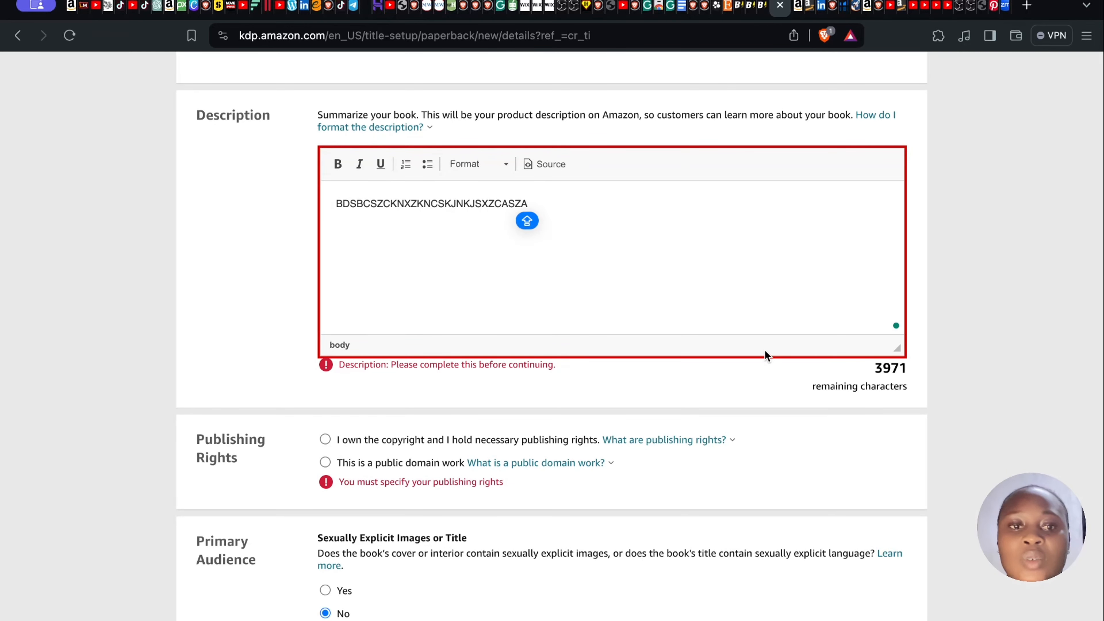
# Step: Fill in the primary author's last name, middle name, first name and prefix
pyautogui.scroll(8, 764, 349)
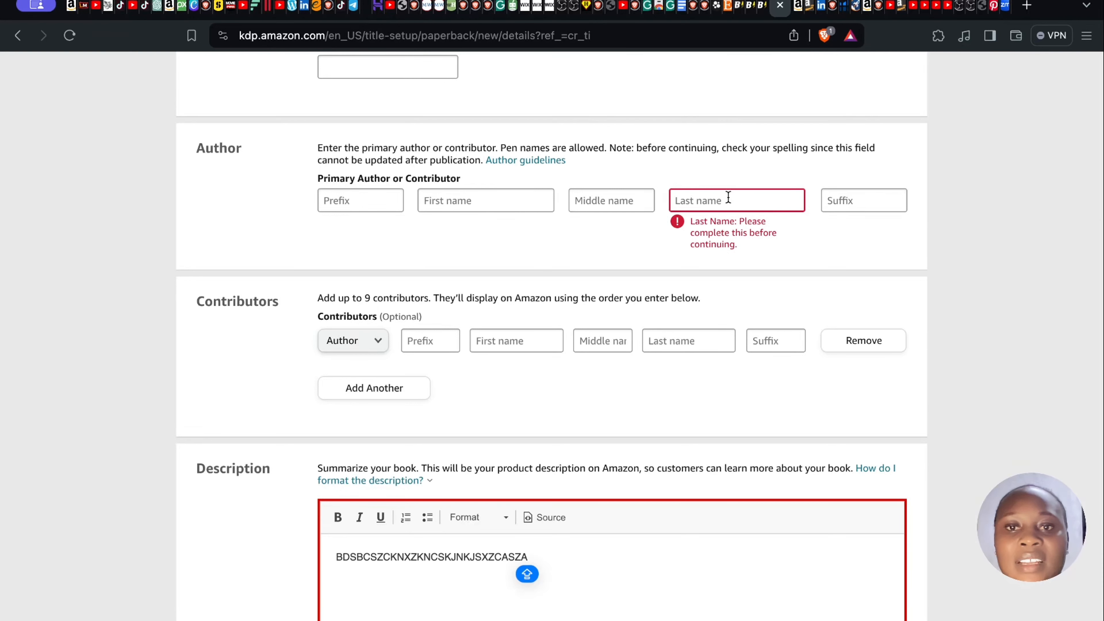
pyautogui.click(727, 198)
pyautogui.write('JULIUS')
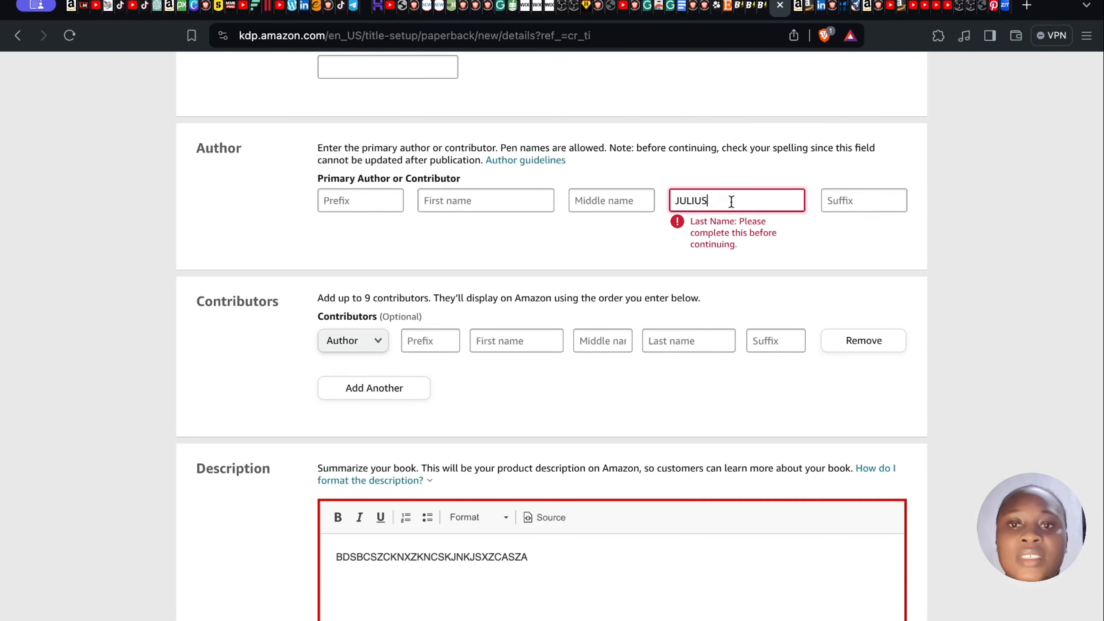
pyautogui.click(635, 201)
pyautogui.write('BSBJASK')
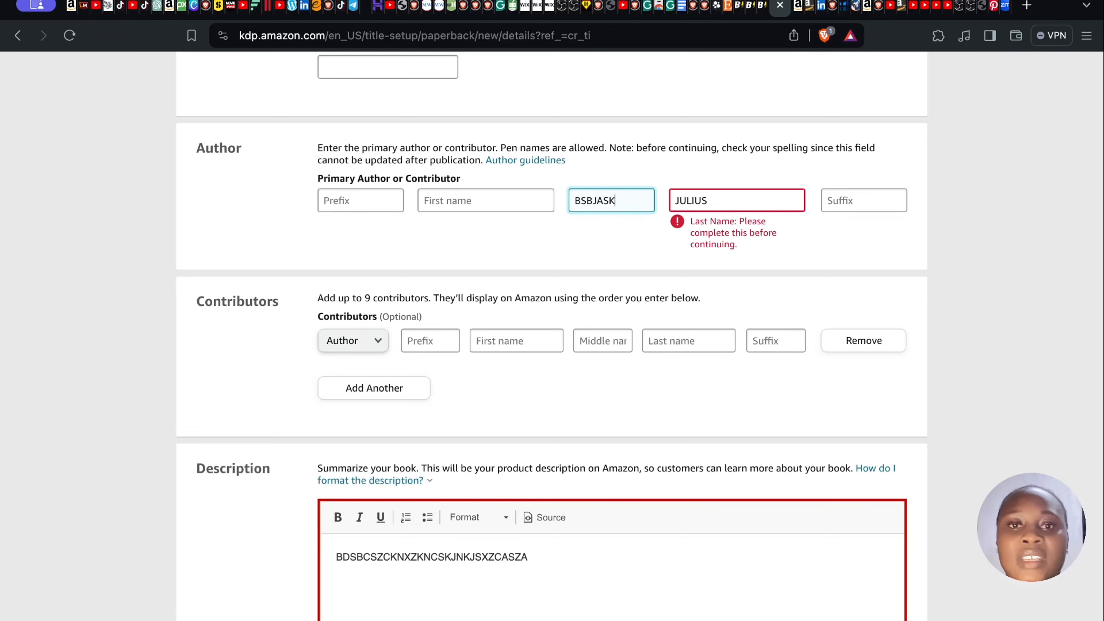
pyautogui.click(510, 200)
pyautogui.write('SXJBJNSAK')
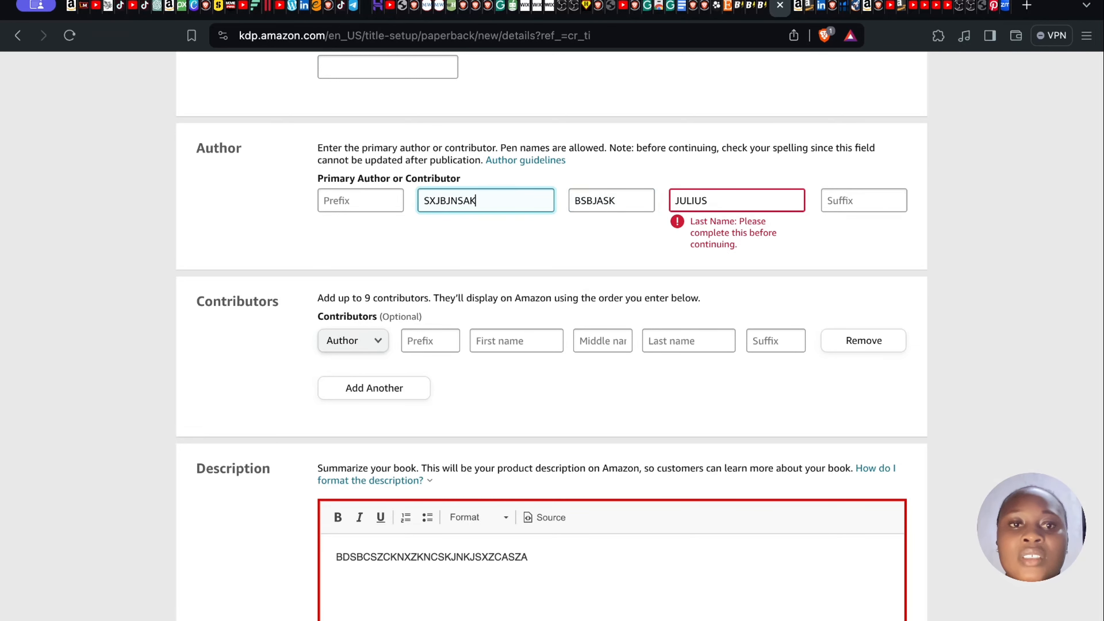
pyautogui.click(355, 204)
pyautogui.write('SKKS')
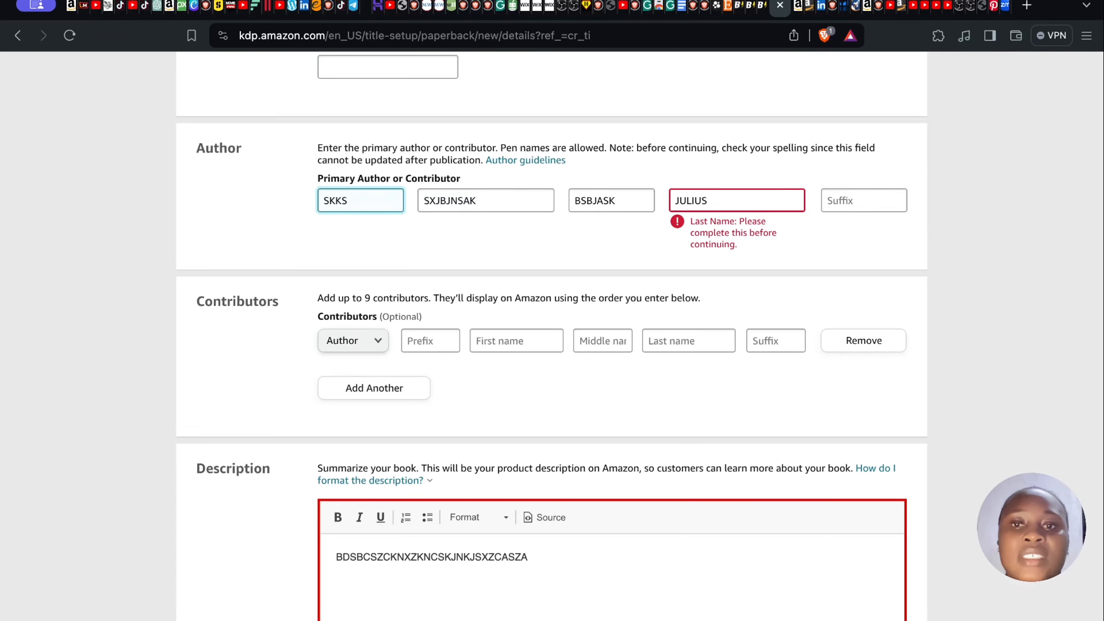
# Step: Review the completed paperback details from the title to the release date, and try to save and continue to Content
pyautogui.scroll(4, 544, 243)
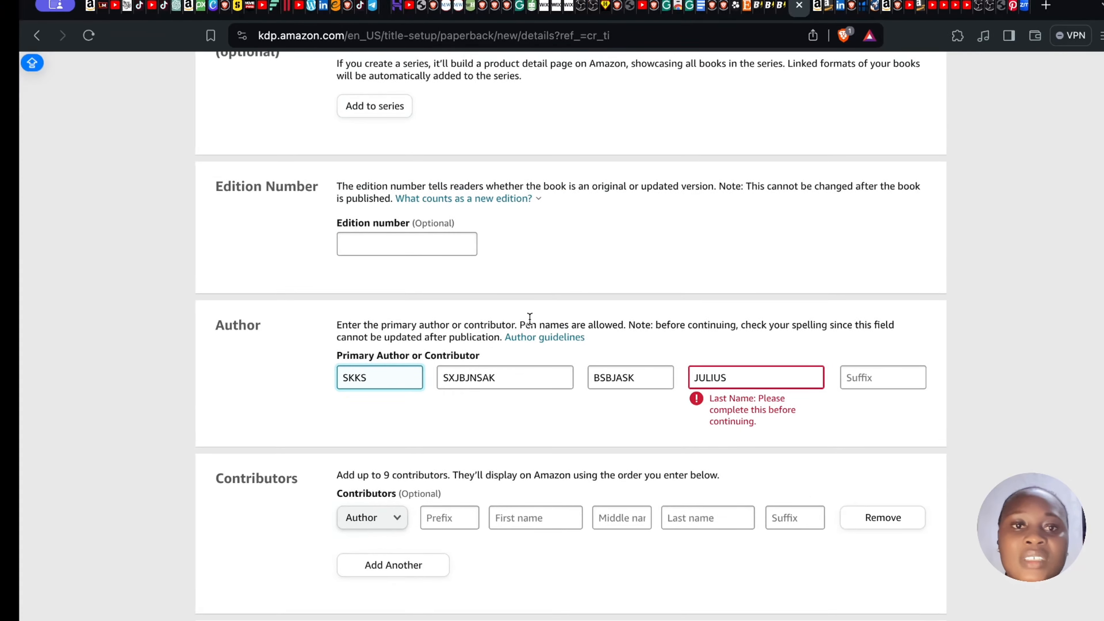
pyautogui.scroll(10, 529, 319)
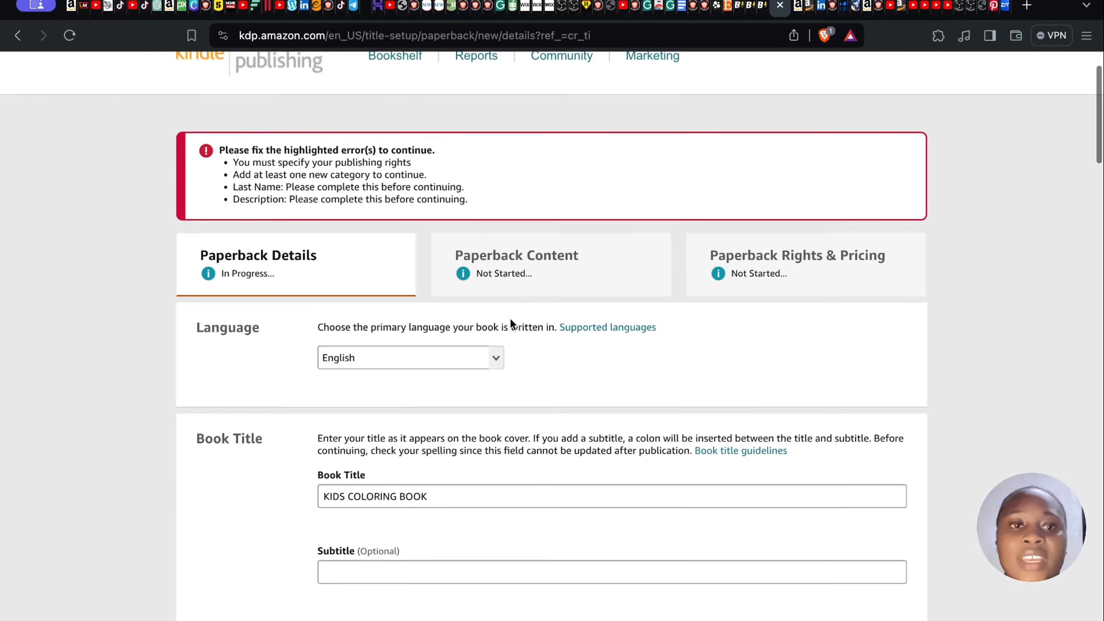
pyautogui.scroll(-1, 511, 320)
pyautogui.scroll(1, 511, 321)
pyautogui.scroll(-15, 510, 320)
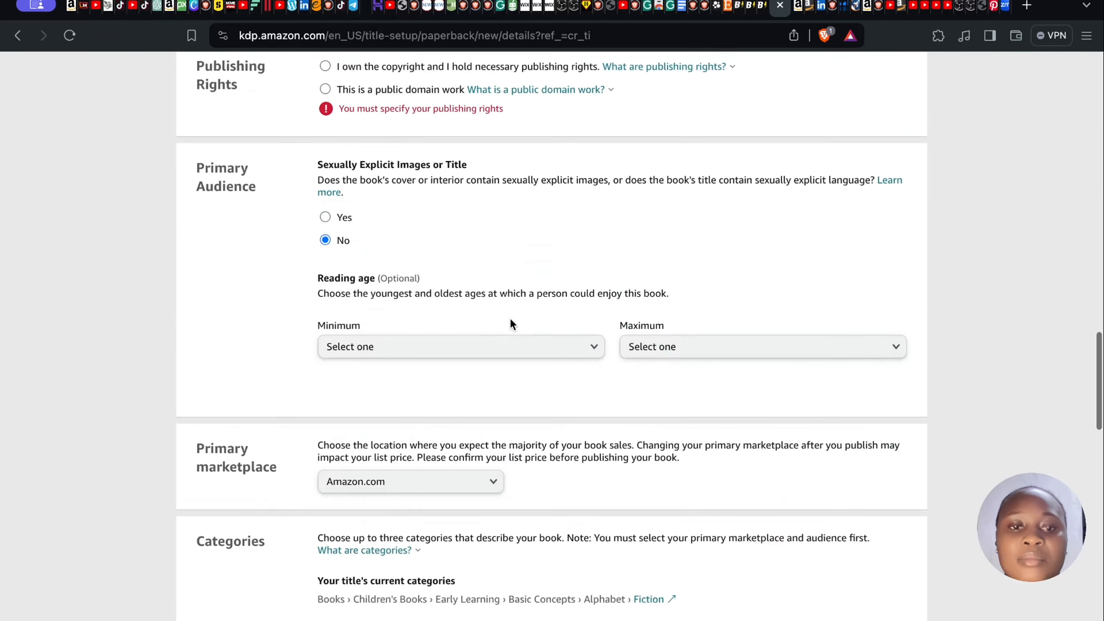
pyautogui.scroll(6, 510, 321)
pyautogui.scroll(-9, 510, 320)
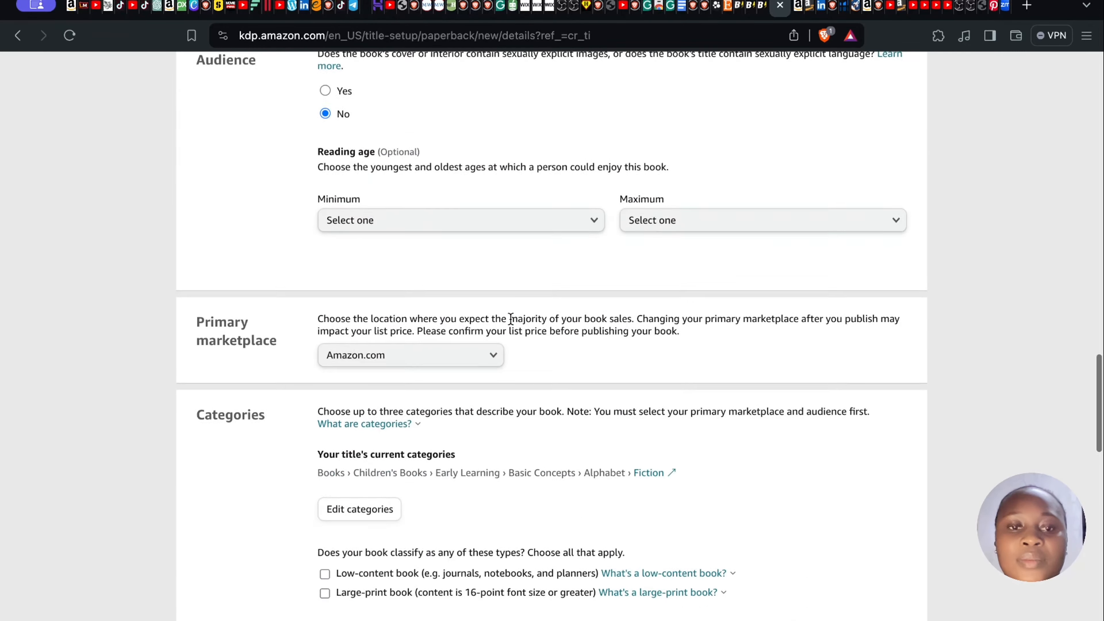
pyautogui.scroll(-15, 510, 319)
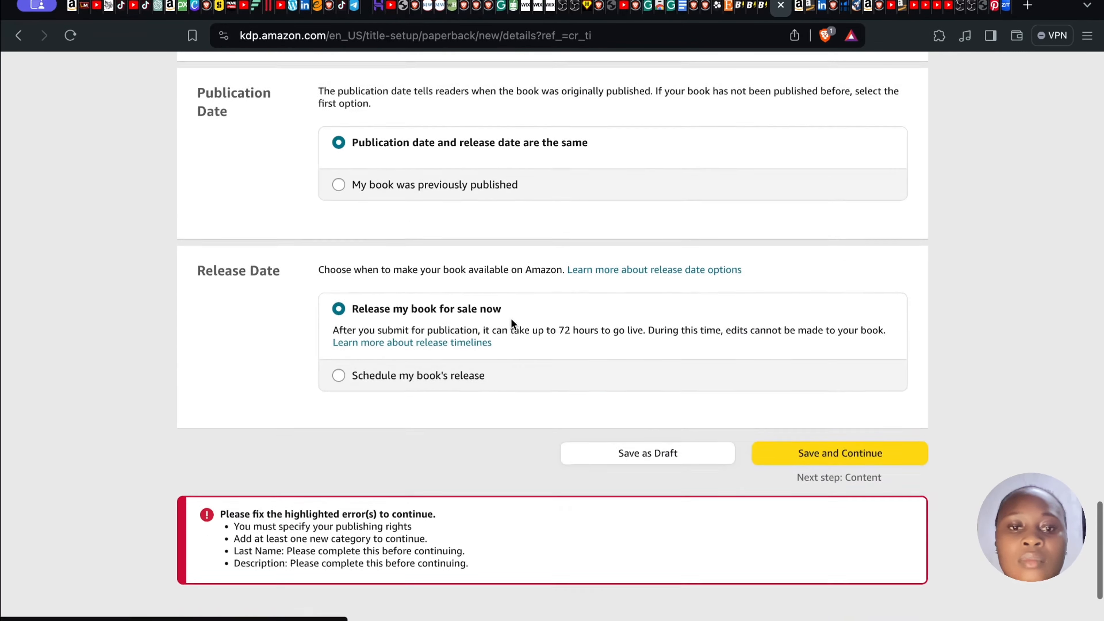
pyautogui.scroll(-2, 510, 321)
pyautogui.click(783, 367)
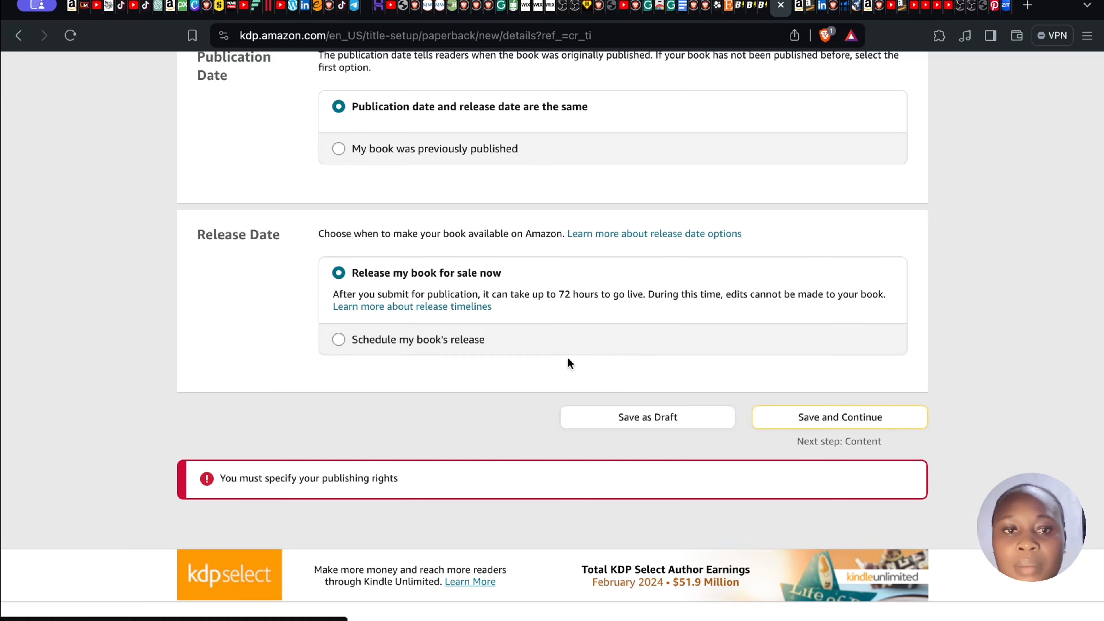
# Step: Set the publishing rights to owning the copyright and holding the necessary publishing rights
pyautogui.scroll(1, 398, 308)
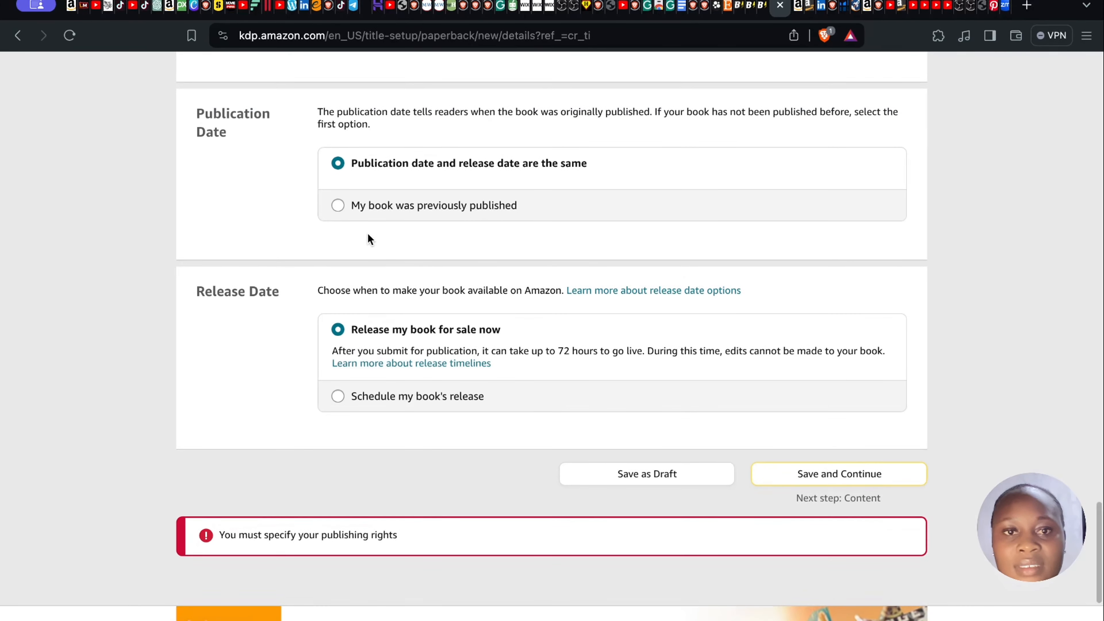
pyautogui.scroll(3, 364, 228)
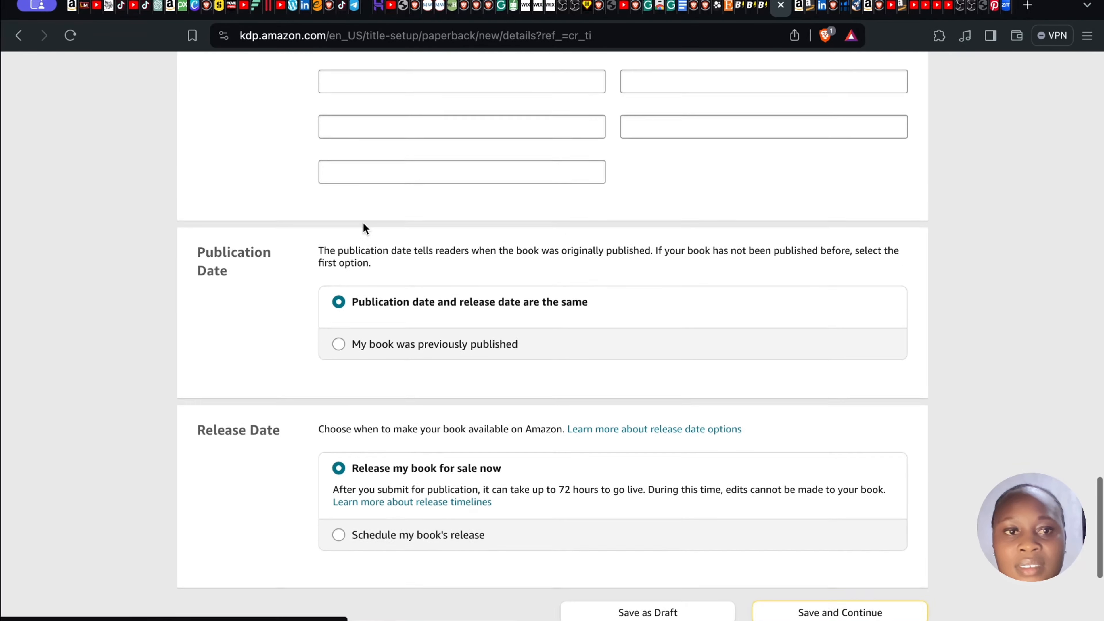
pyautogui.scroll(10, 363, 222)
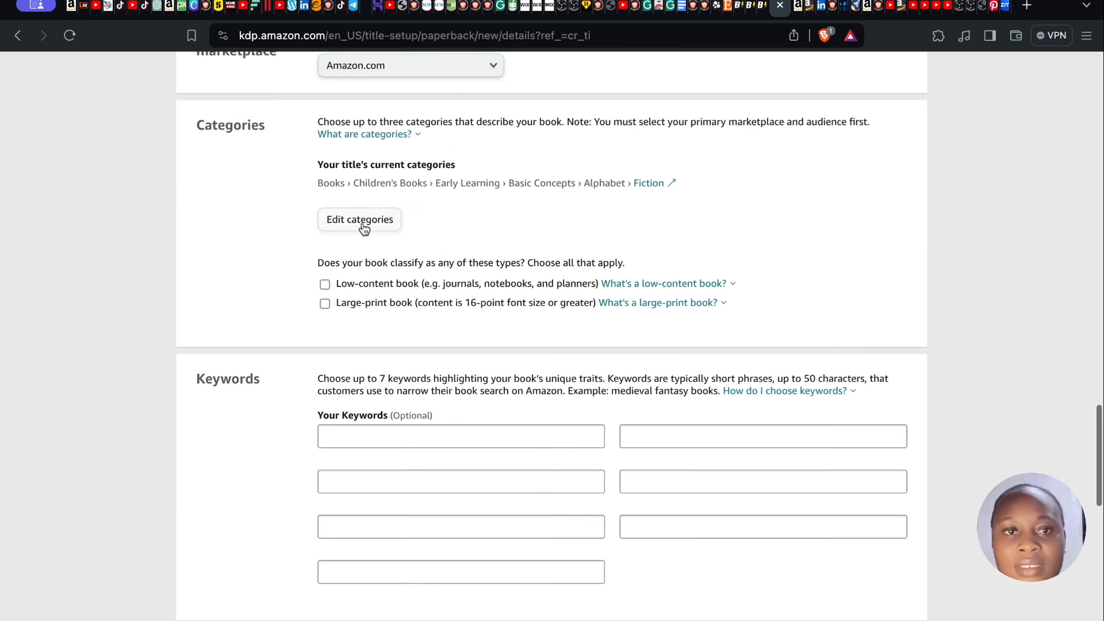
pyautogui.scroll(5, 362, 223)
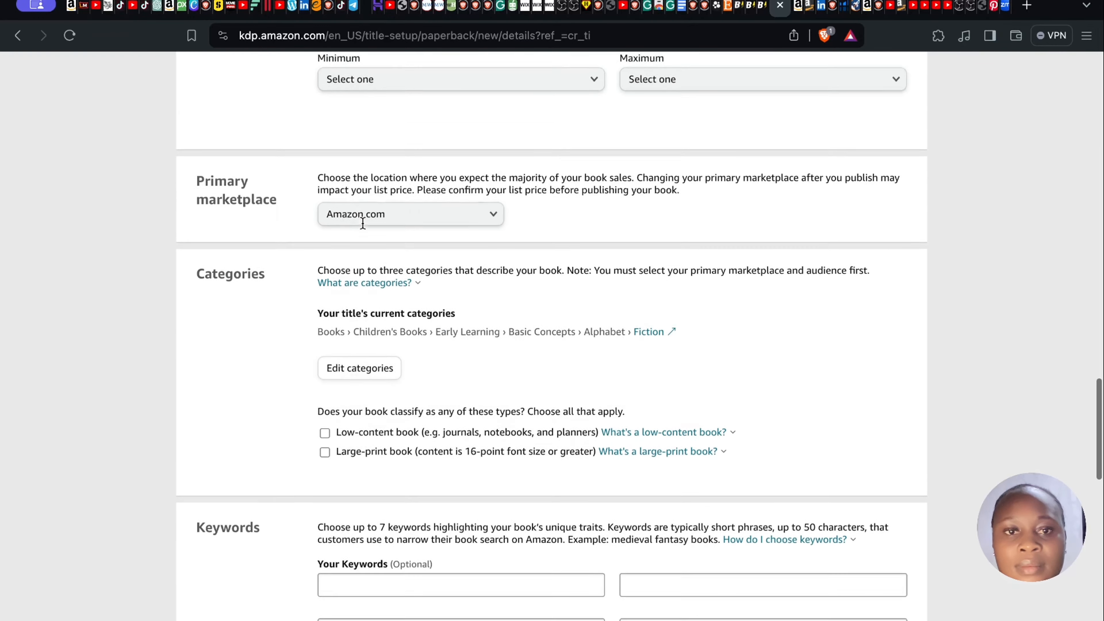
pyautogui.scroll(4, 362, 223)
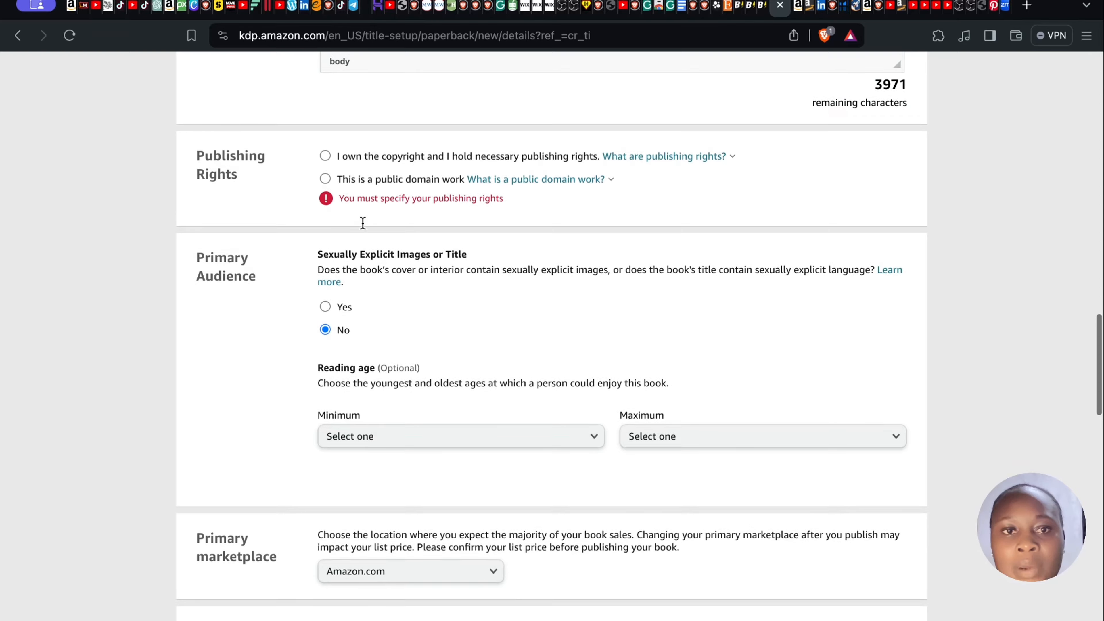
pyautogui.click(325, 156)
# Step: Save the paperback details and continue to the Paperback Content step
pyautogui.scroll(-20, 492, 239)
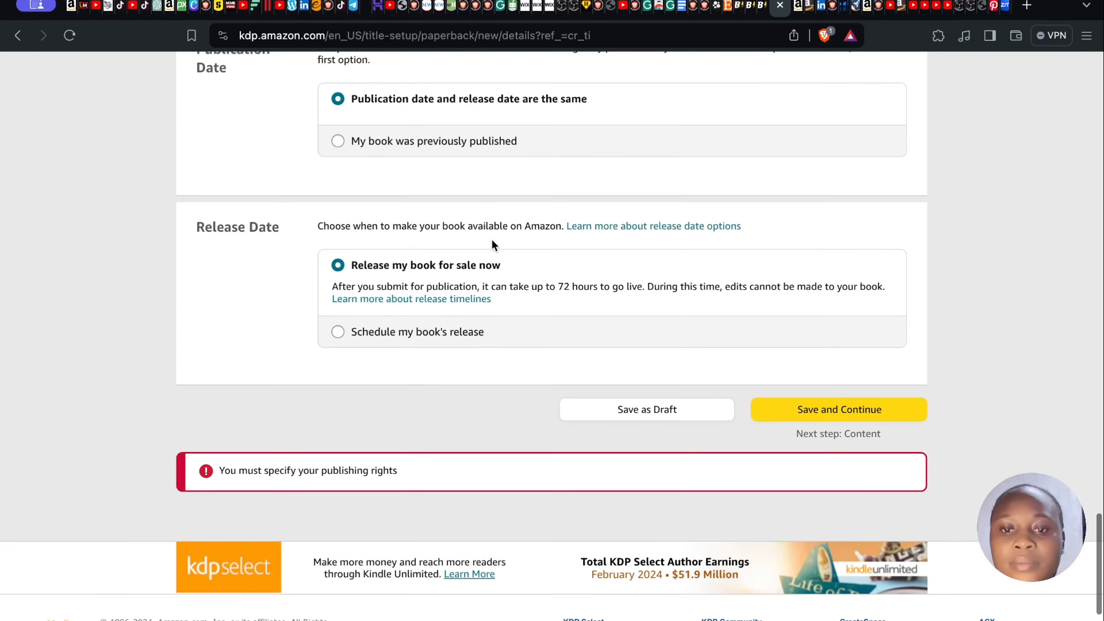
pyautogui.scroll(-2, 492, 240)
pyautogui.click(775, 322)
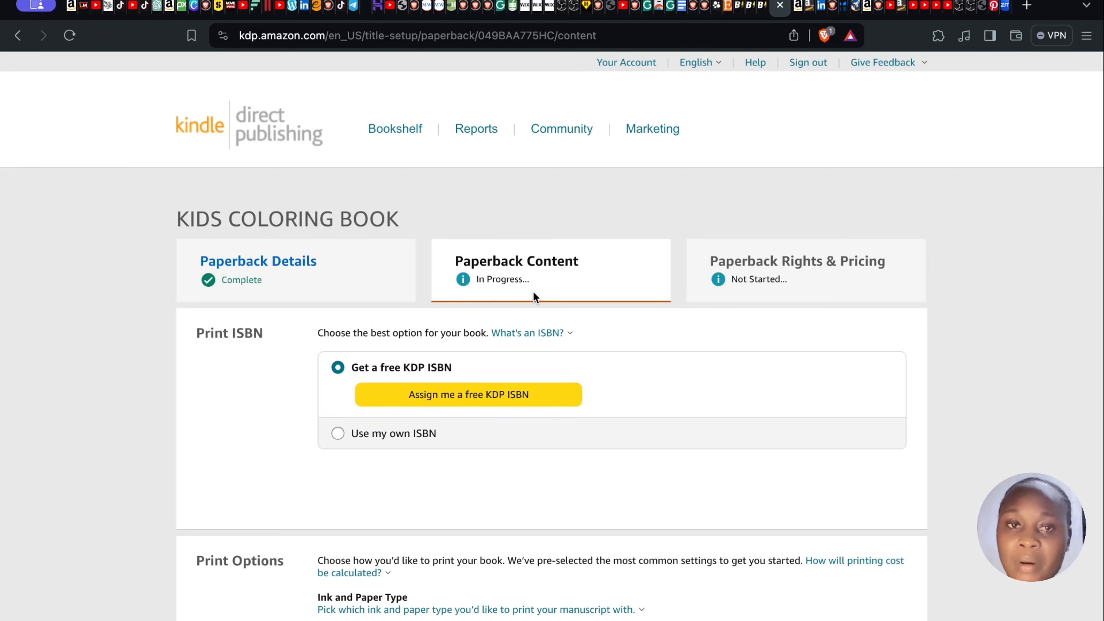
pyautogui.scroll(-3, 478, 344)
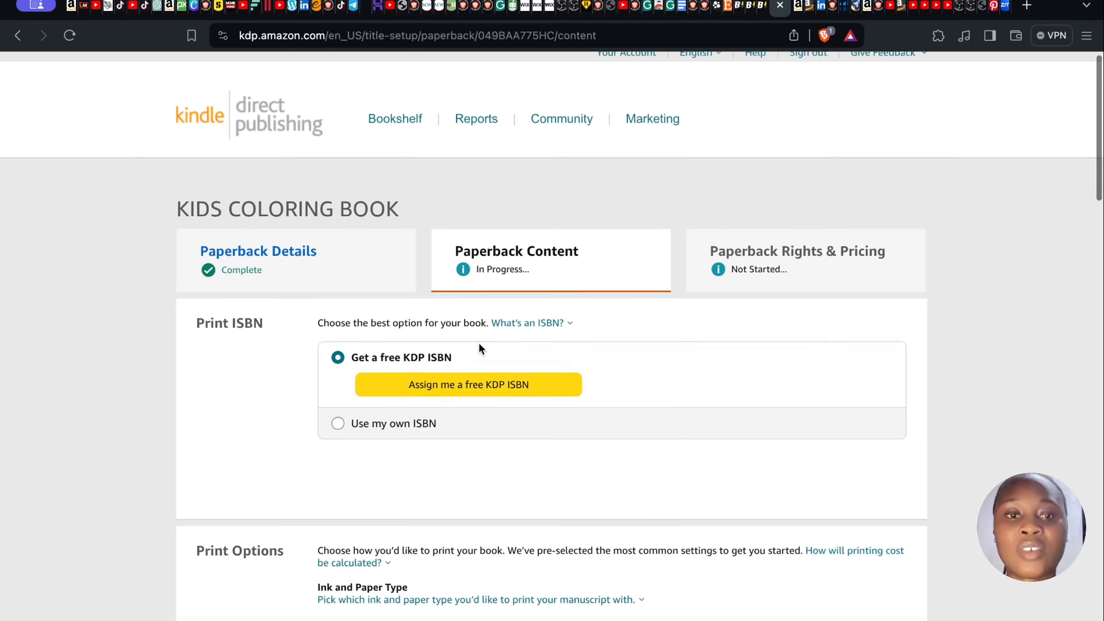
# Step: Assign a free KDP ISBN to the paperback and check the assigned ISBN and imprint details
pyautogui.click(481, 304)
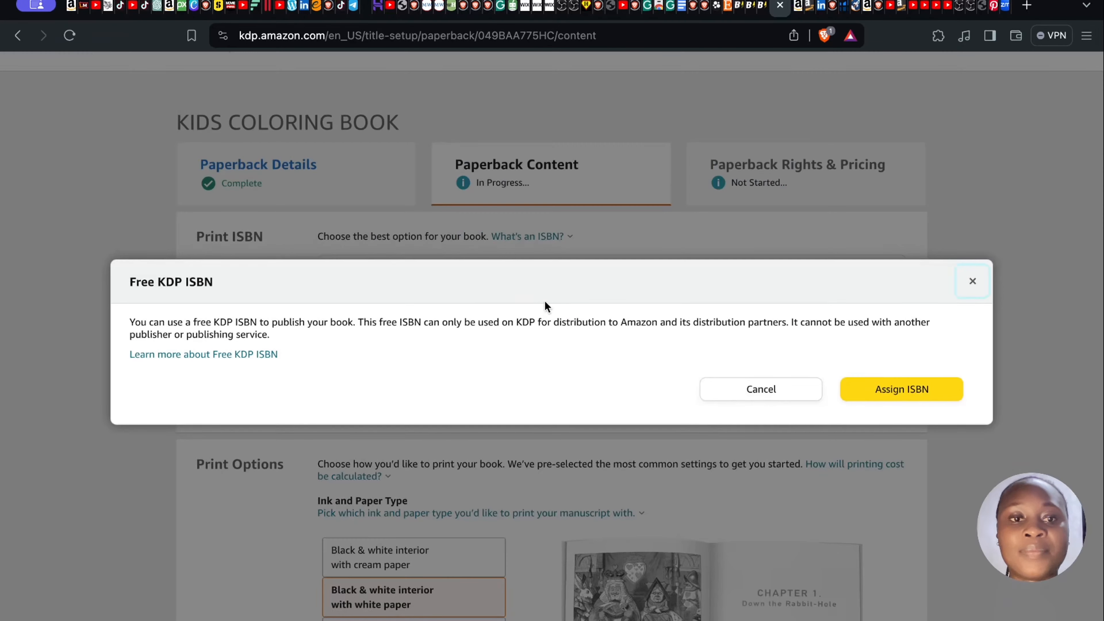
pyautogui.click(910, 389)
pyautogui.scroll(-6, 900, 305)
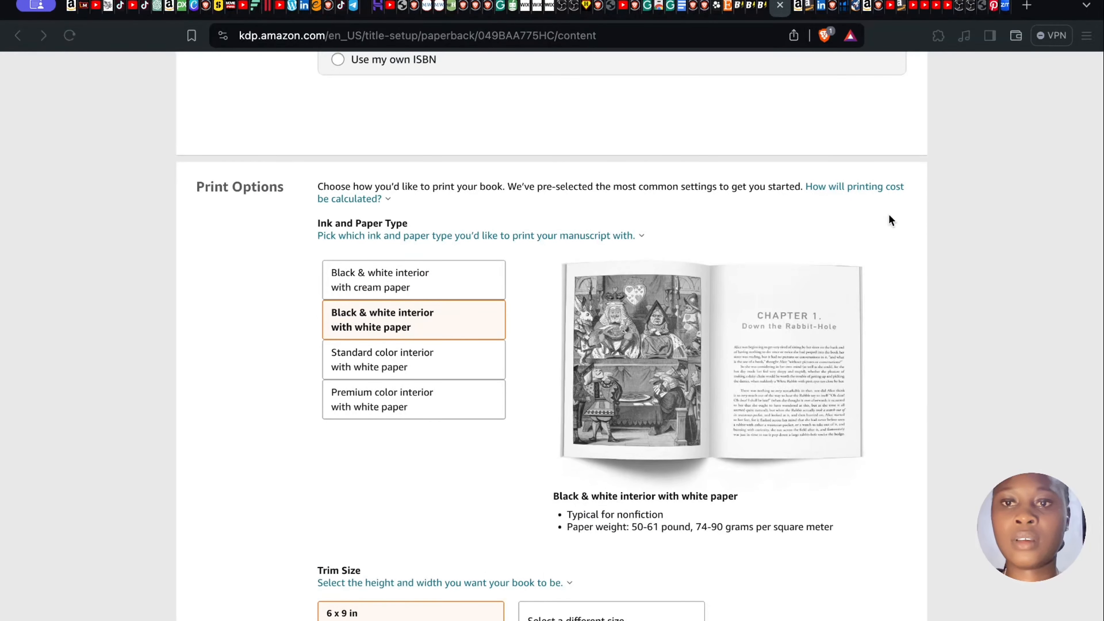
pyautogui.scroll(7, 397, 331)
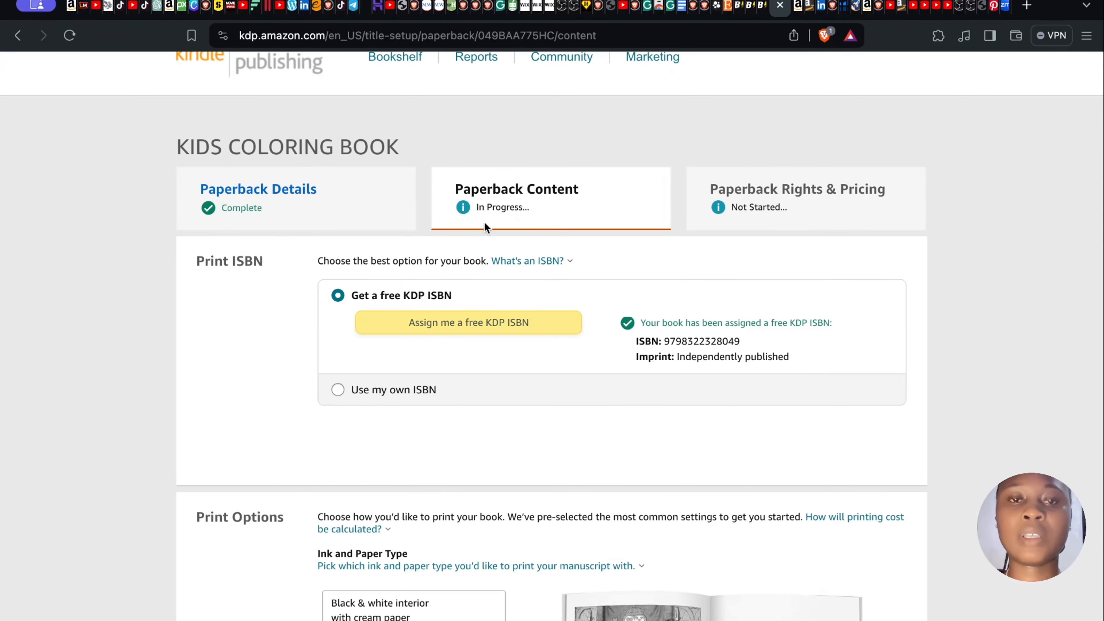
pyautogui.scroll(-2, 507, 288)
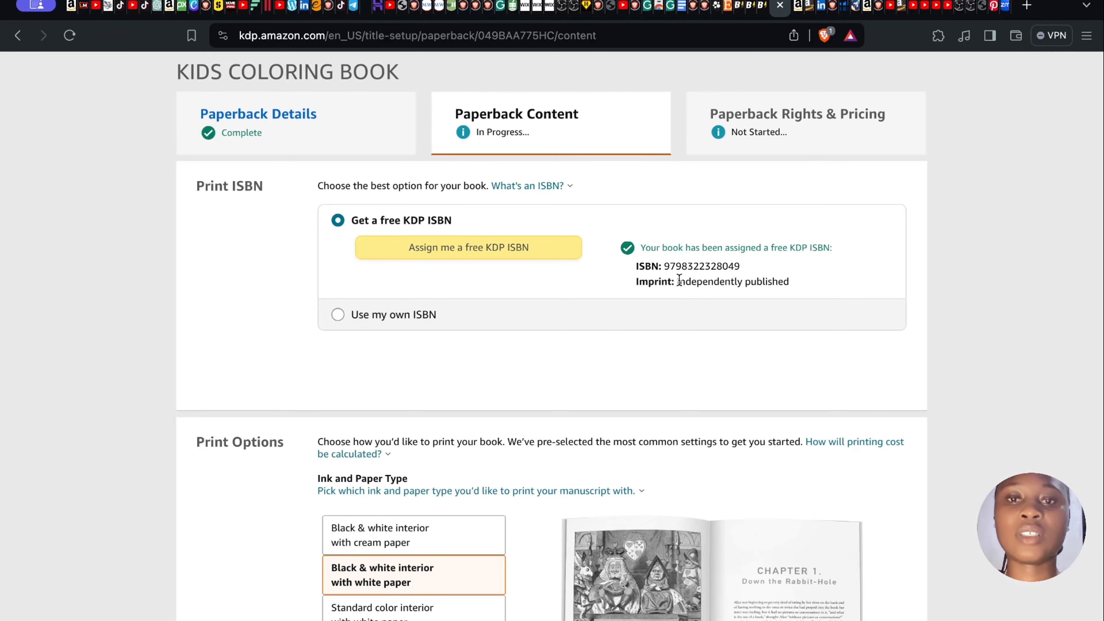
# Step: Review the ink and paper type and trim size options, and set the bleed setting to No Bleed
pyautogui.scroll(-5, 679, 279)
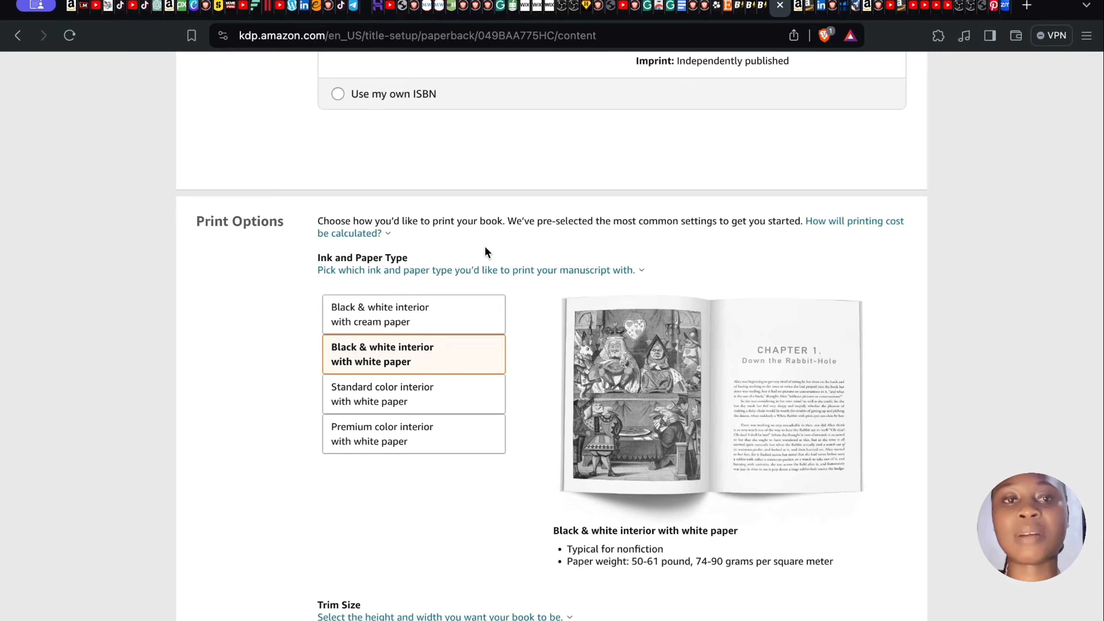
pyautogui.scroll(-3, 468, 272)
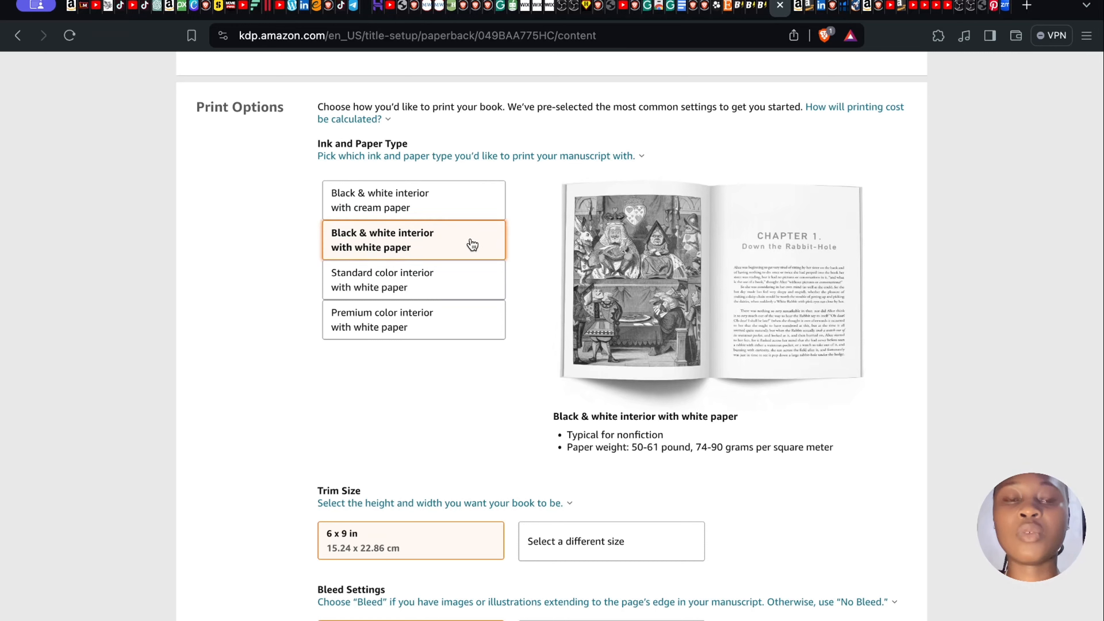
pyautogui.scroll(-6, 470, 240)
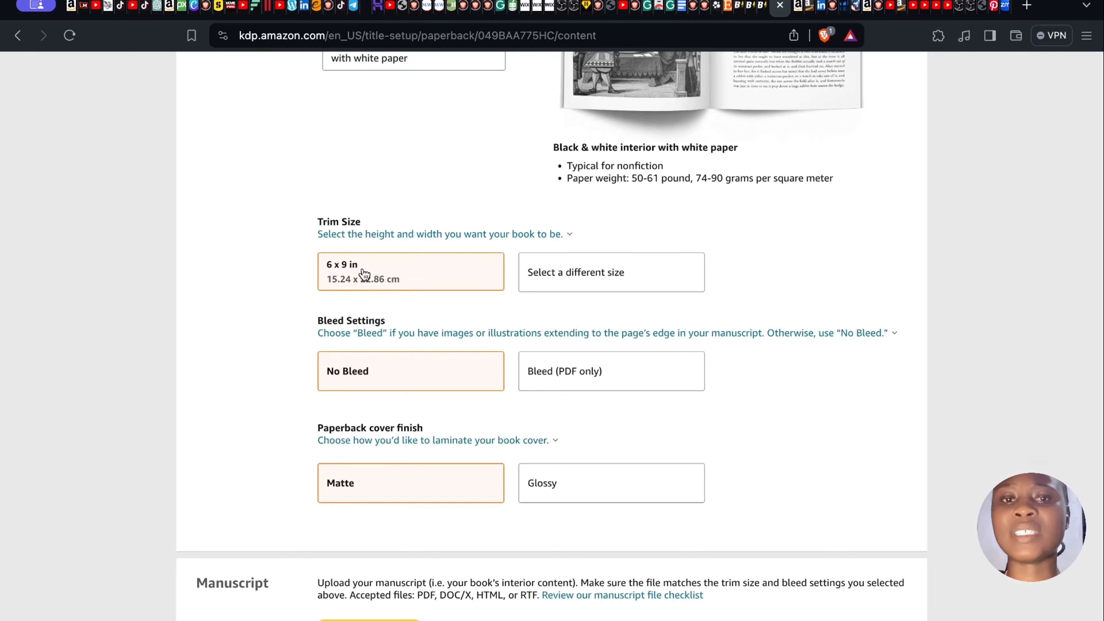
pyautogui.click(581, 271)
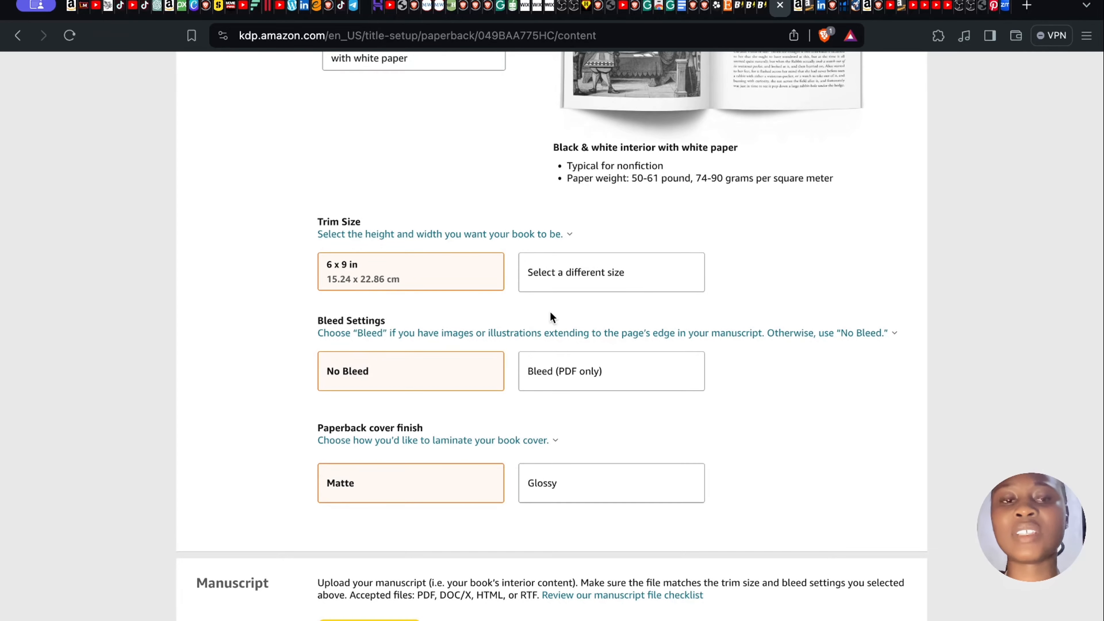
pyautogui.scroll(-3, 468, 345)
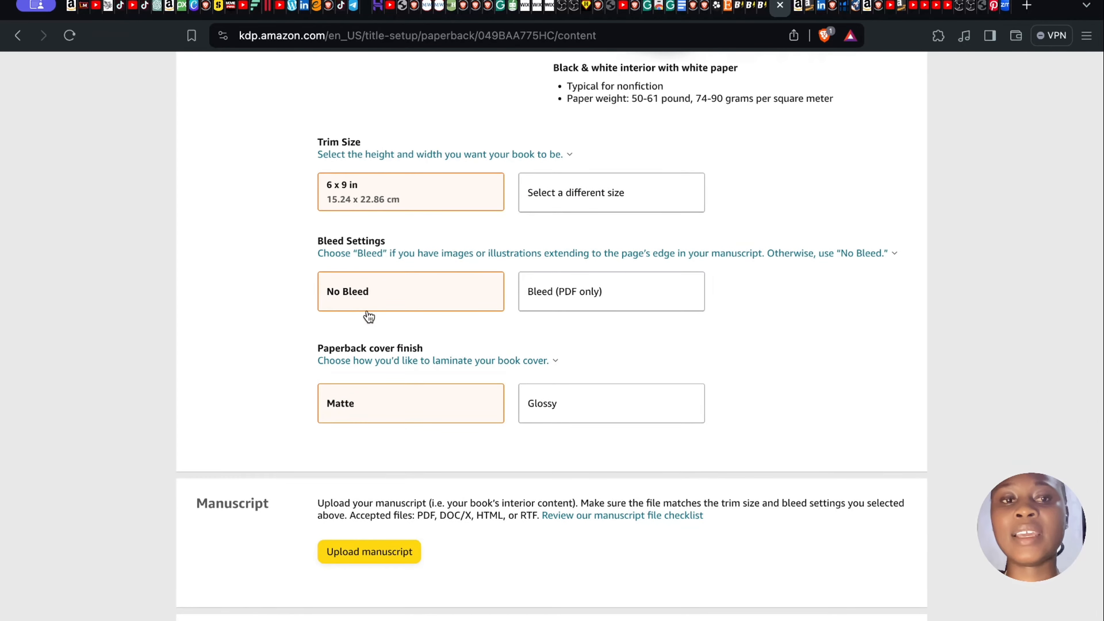
pyautogui.click(443, 299)
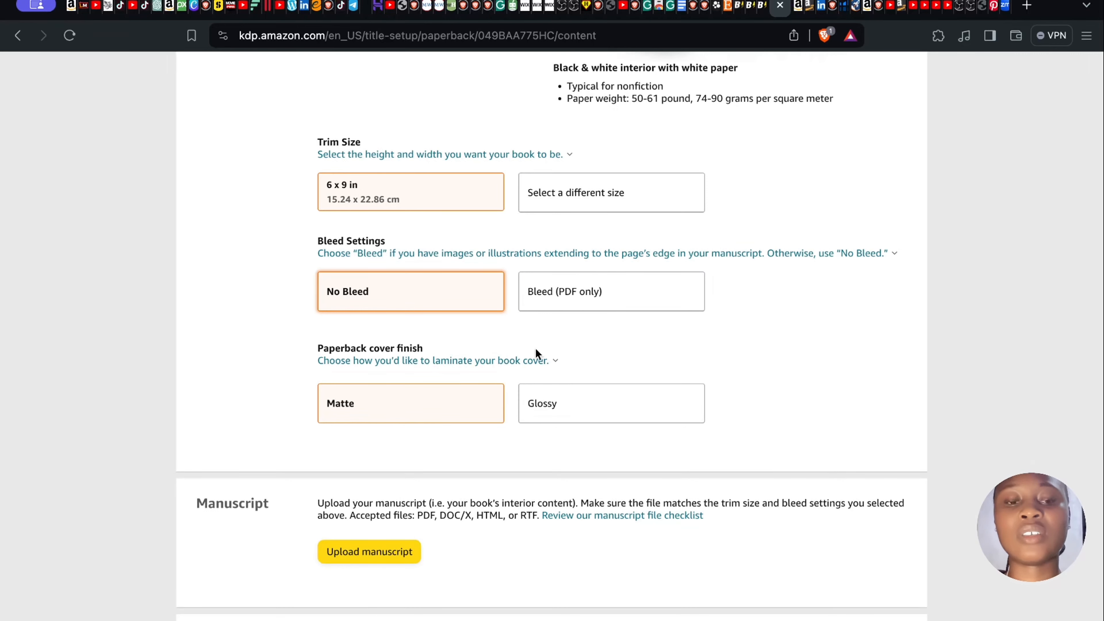
# Step: Upload PROPER MATH PAGES 120.pdf from the Downloads folder as the book's manuscript
pyautogui.scroll(-3, 396, 504)
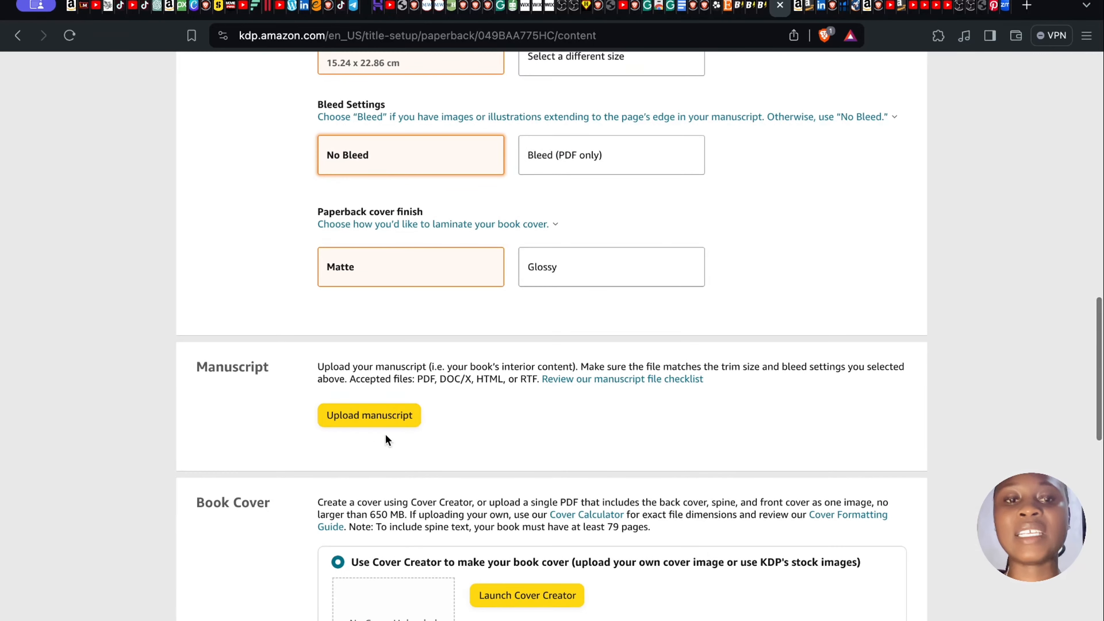
pyautogui.scroll(-3, 364, 419)
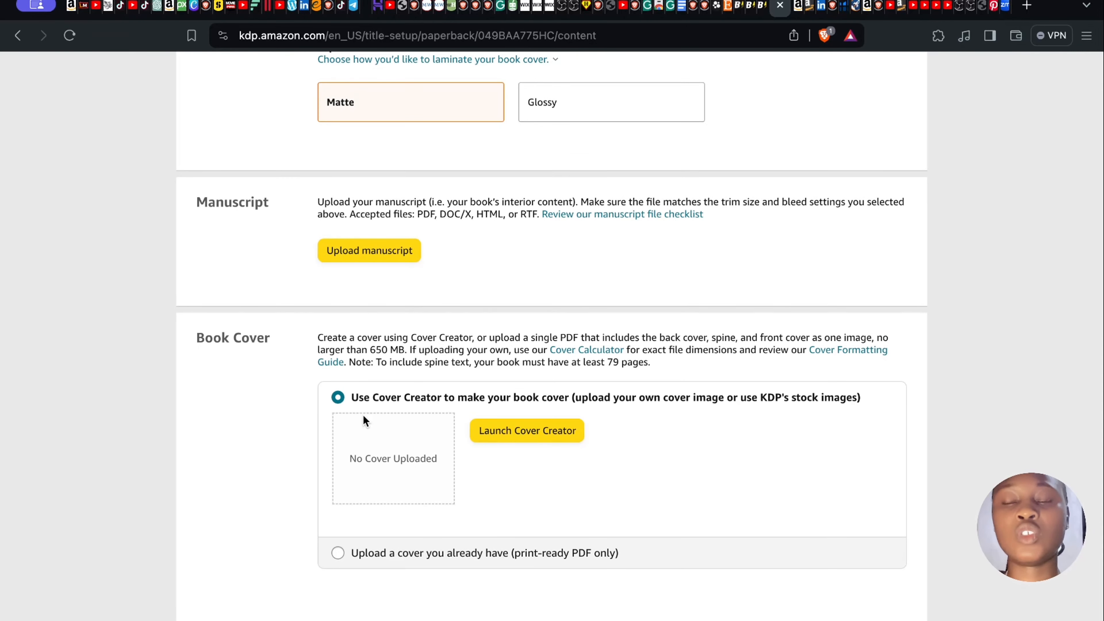
pyautogui.click(397, 252)
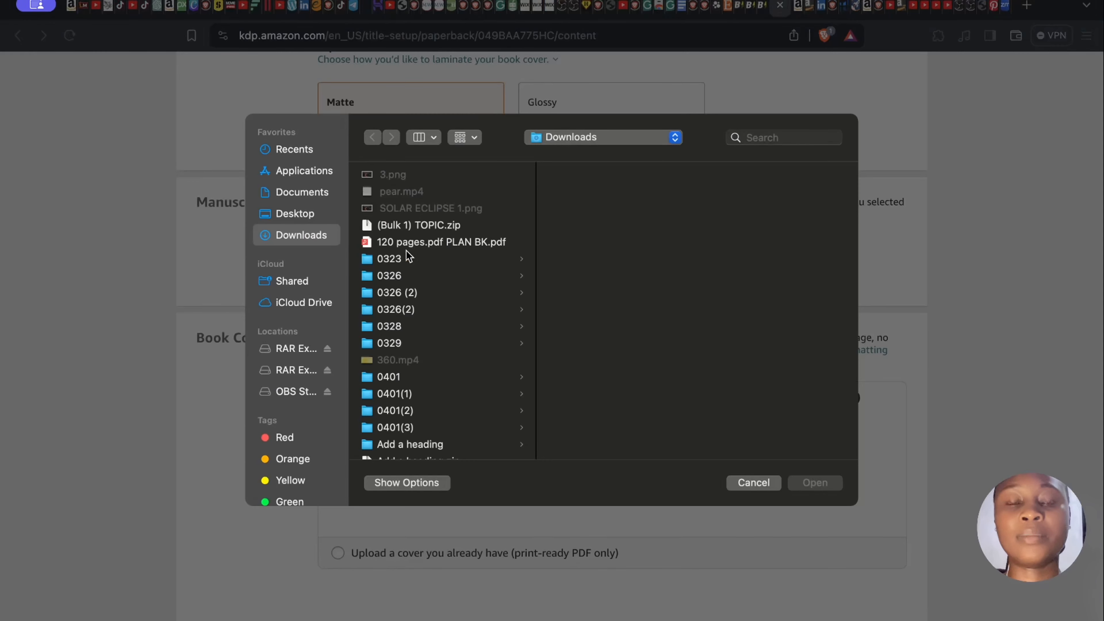
pyautogui.scroll(-15, 409, 262)
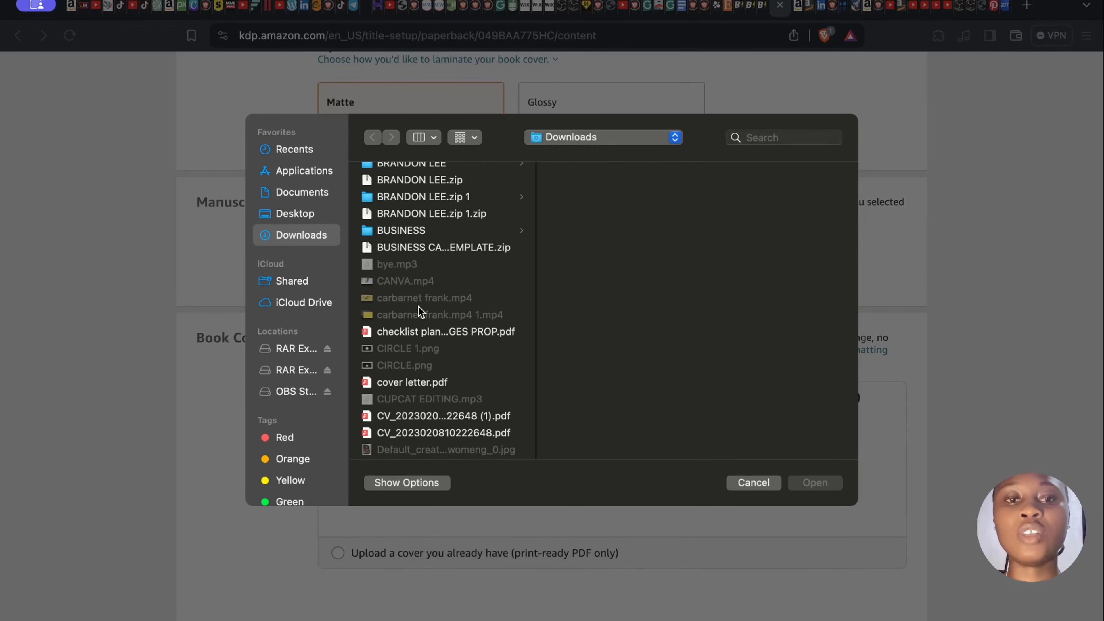
pyautogui.scroll(-3, 418, 308)
pyautogui.scroll(-20, 424, 309)
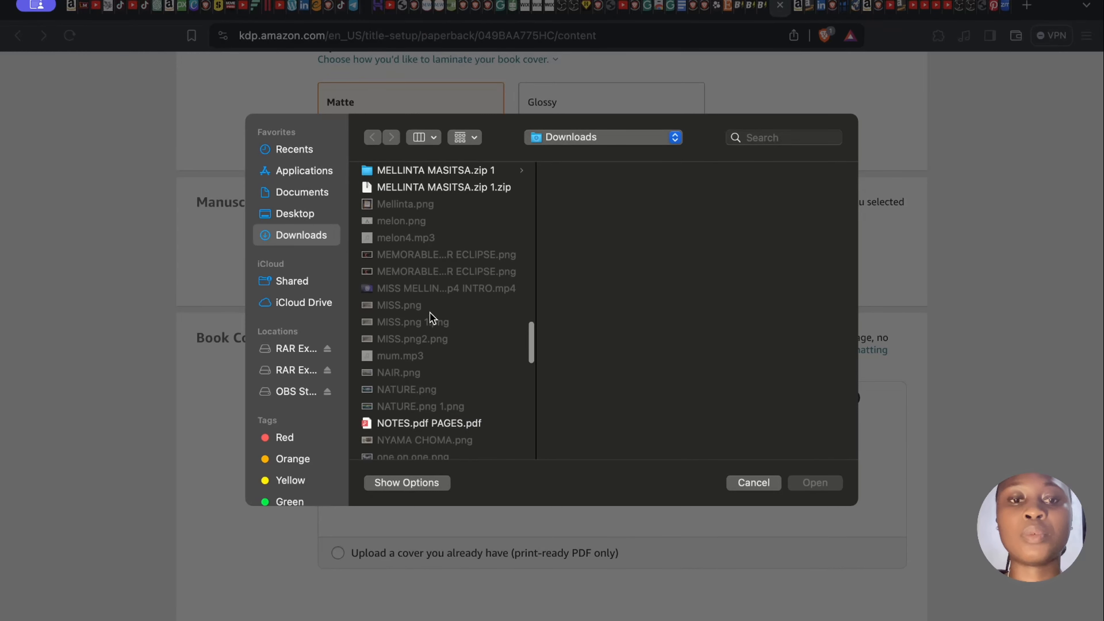
pyautogui.scroll(10, 430, 311)
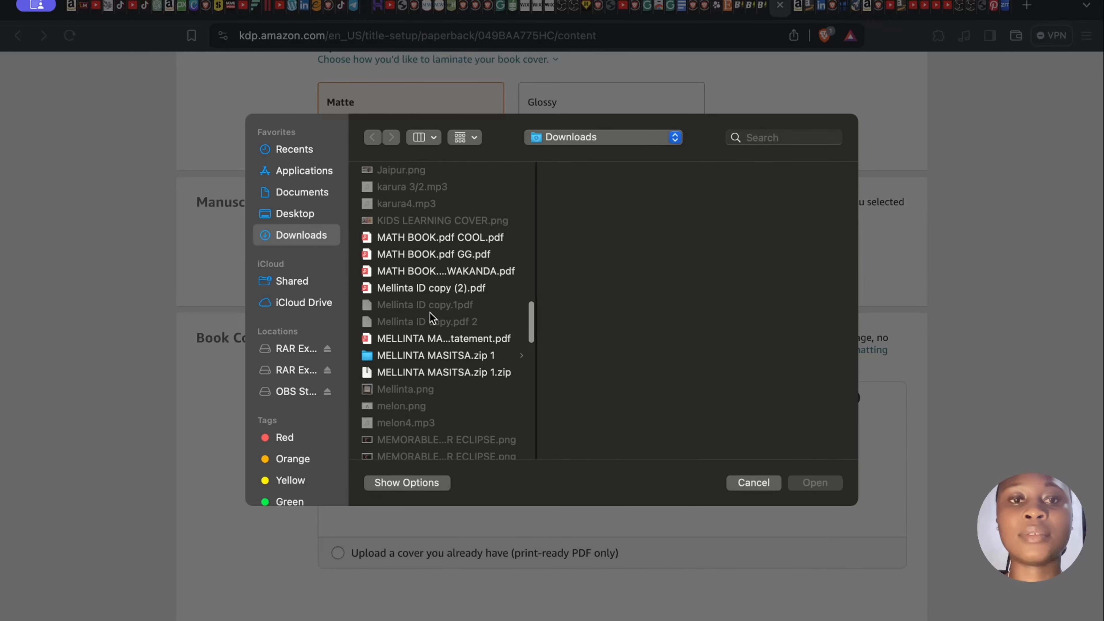
pyautogui.scroll(2, 429, 312)
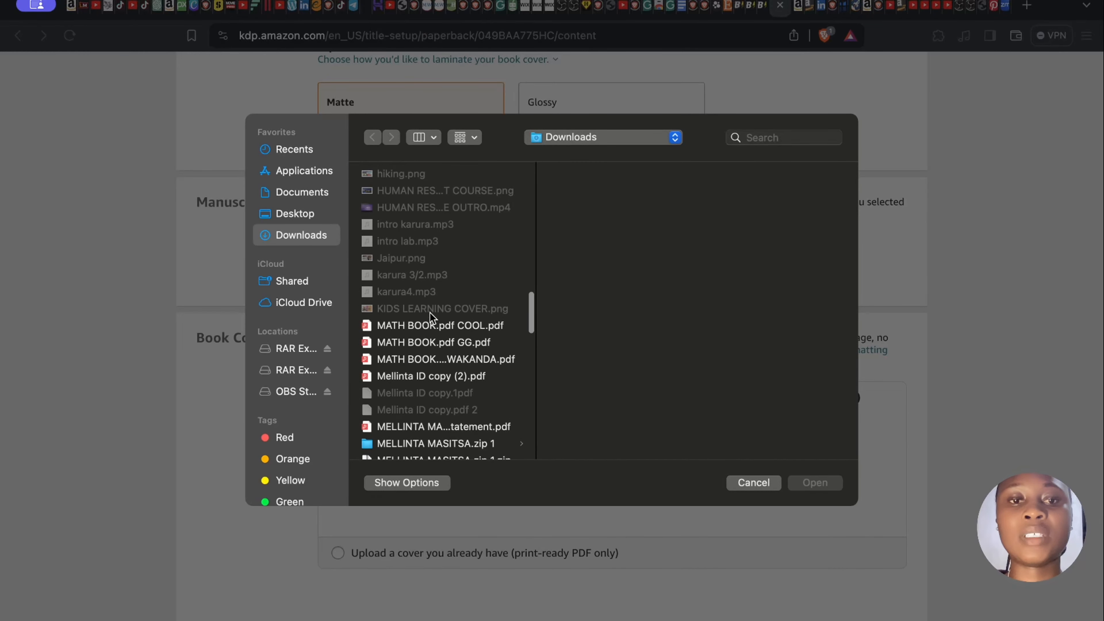
pyautogui.scroll(-10, 415, 340)
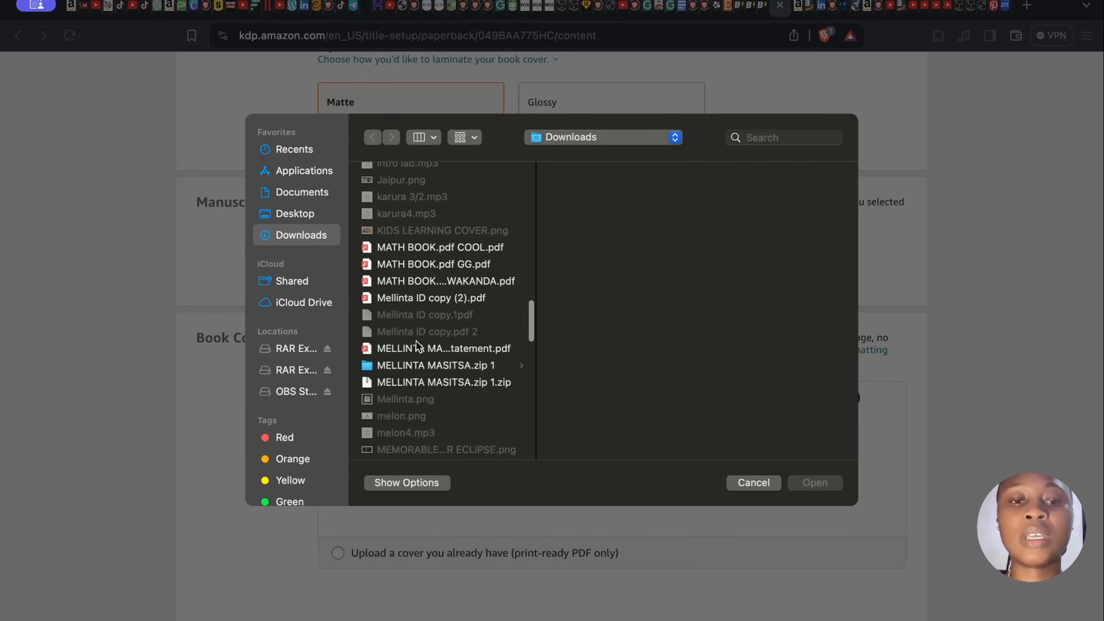
pyautogui.scroll(-10, 415, 340)
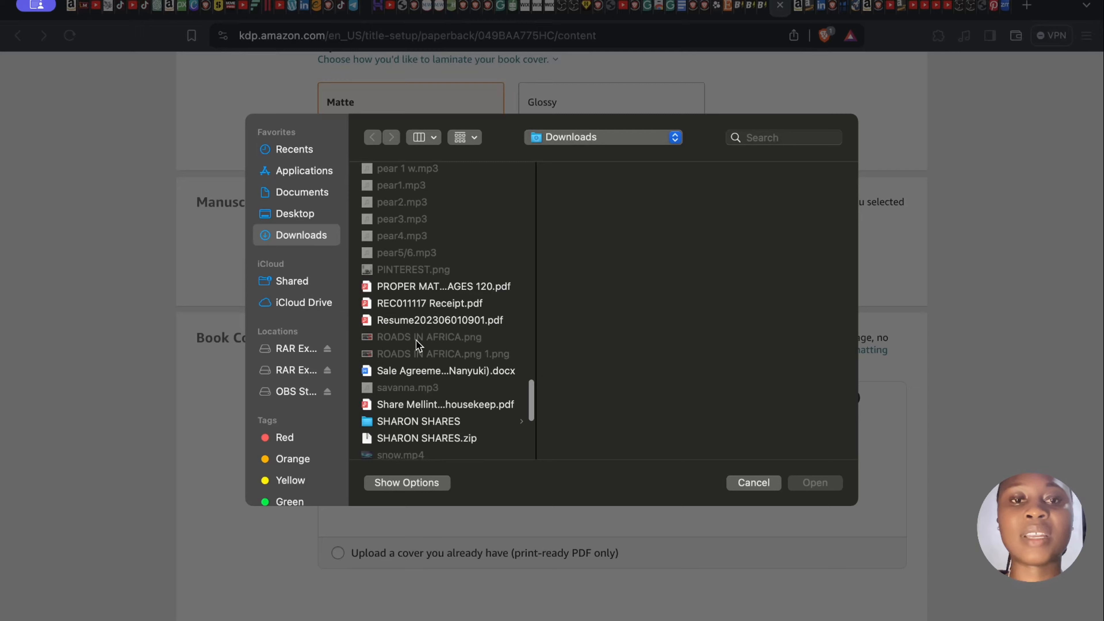
pyautogui.click(429, 287)
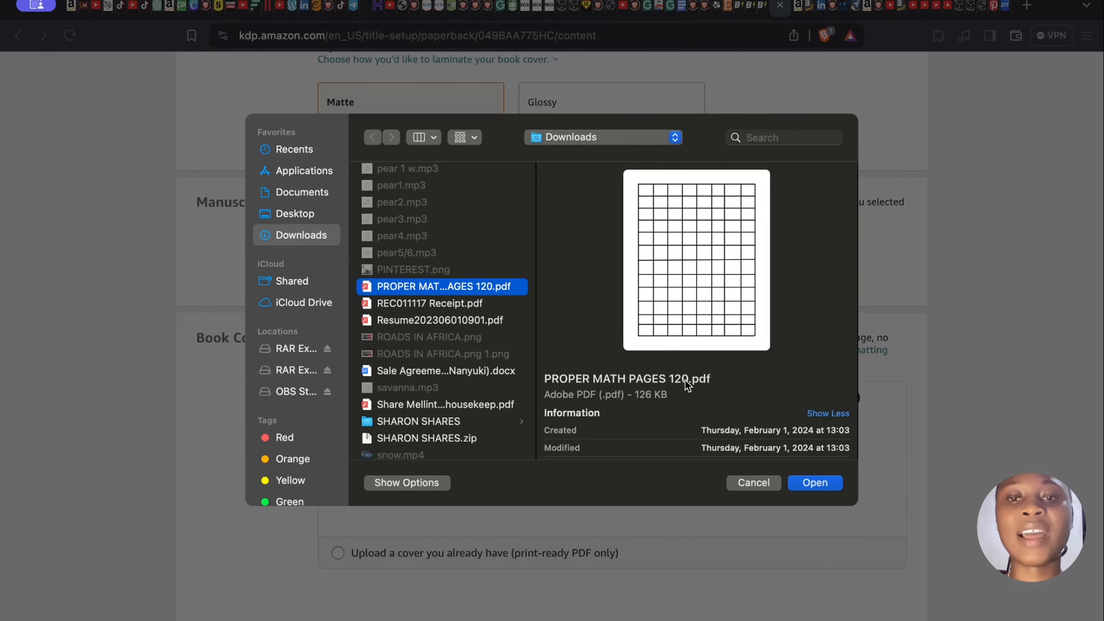
pyautogui.click(814, 482)
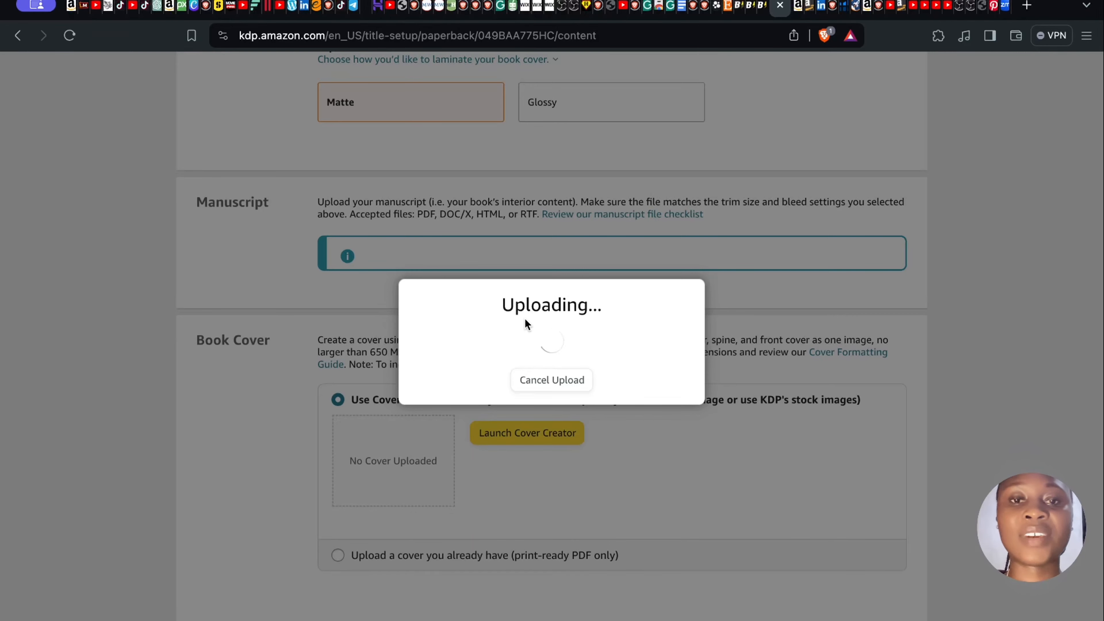
pyautogui.scroll(1, 490, 270)
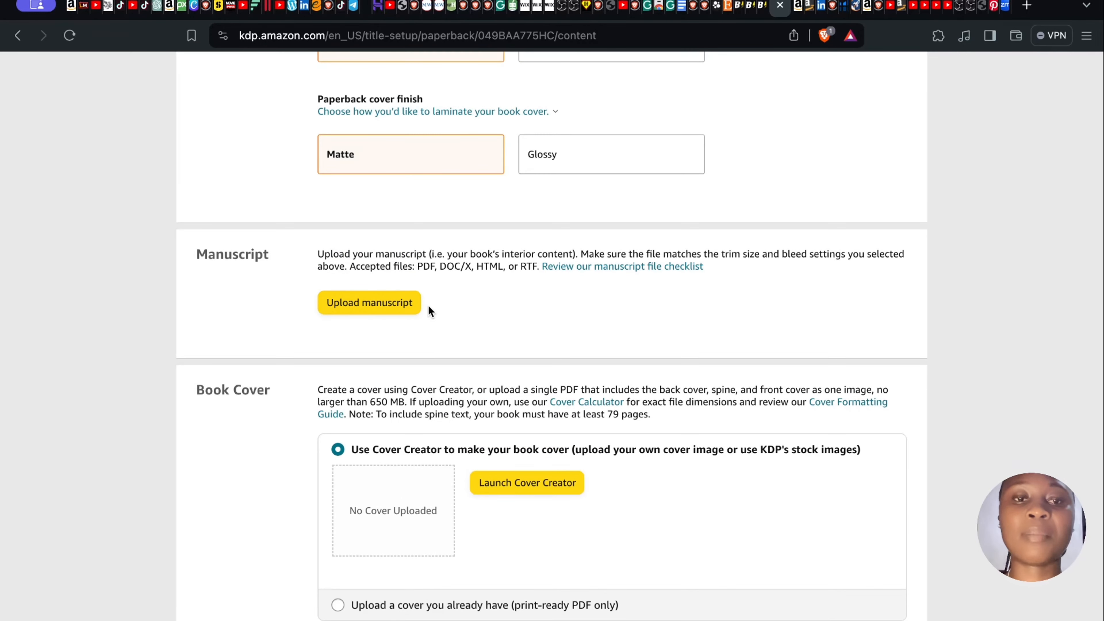
# Step: Choose to upload an existing print-ready PDF cover, upload 120 pages.pdf PLAN BK.pdf from Downloads, and check the upload status
pyautogui.scroll(-2, 428, 304)
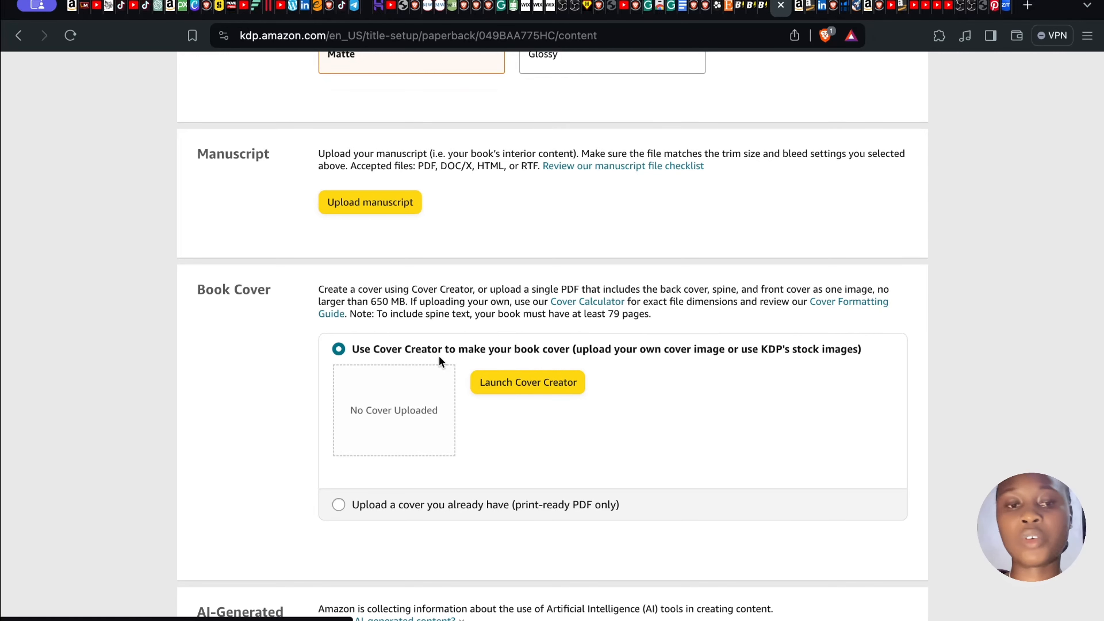
pyautogui.click(340, 505)
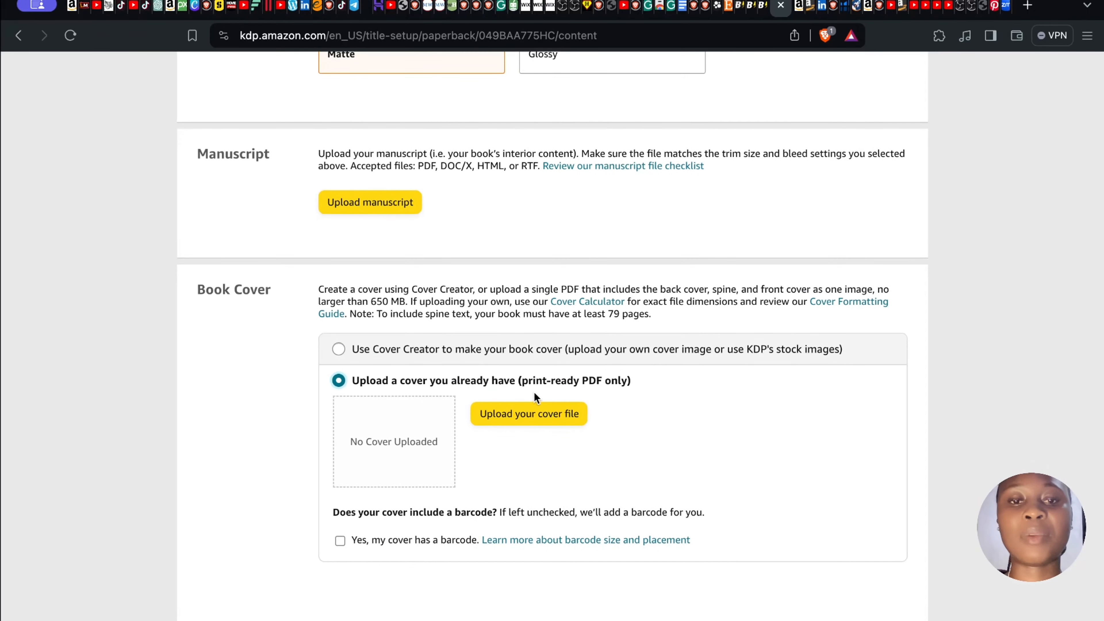
pyautogui.click(534, 414)
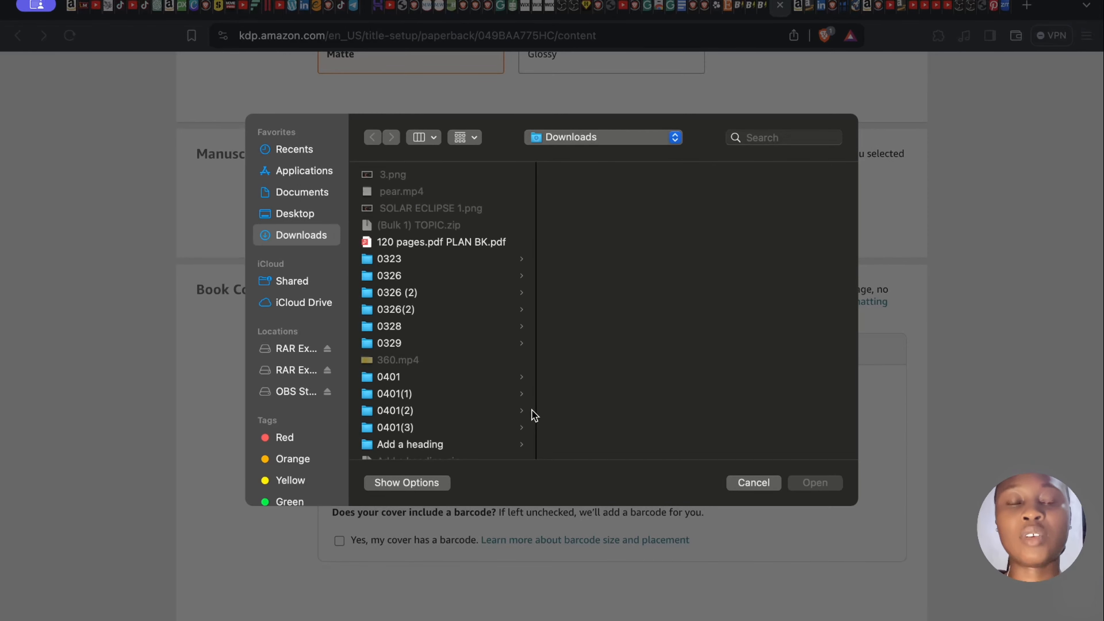
pyautogui.scroll(-3, 450, 357)
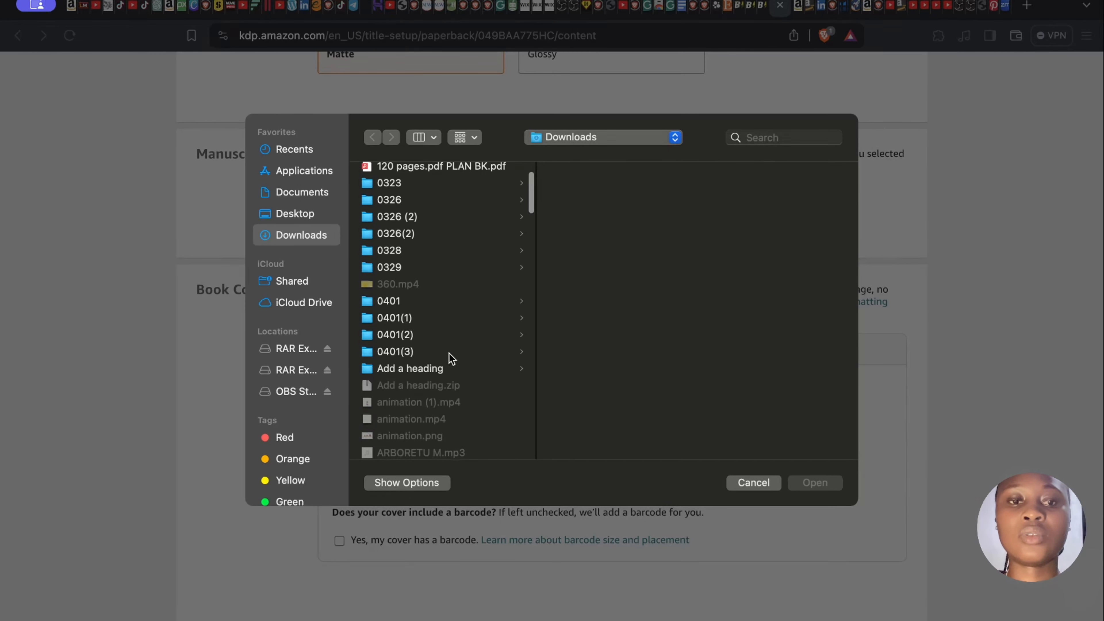
pyautogui.scroll(-10, 451, 357)
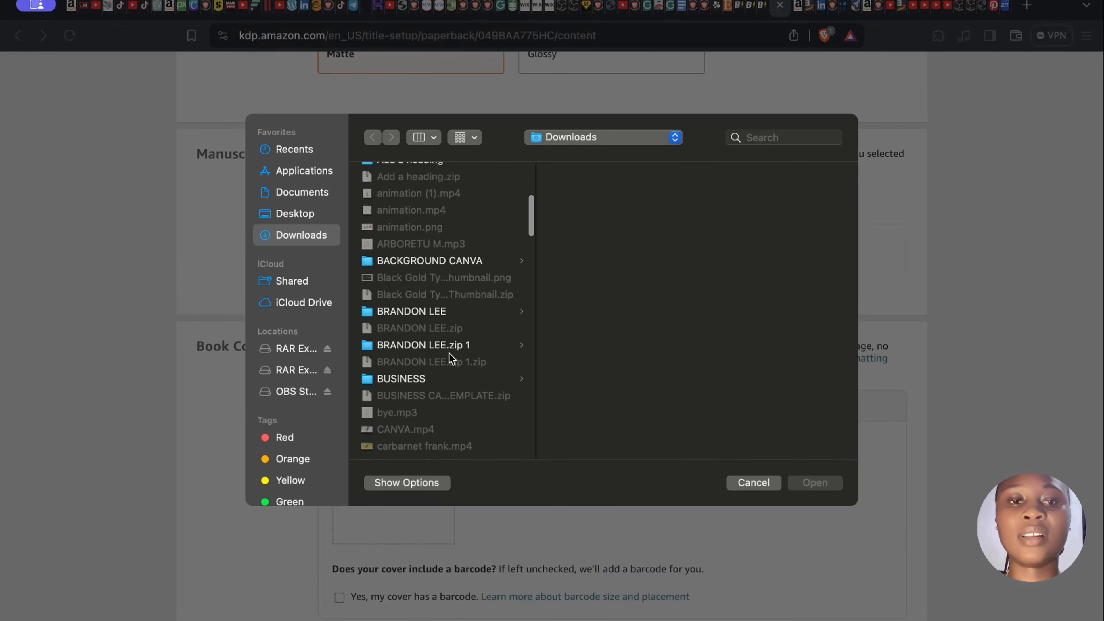
pyautogui.scroll(-10, 450, 356)
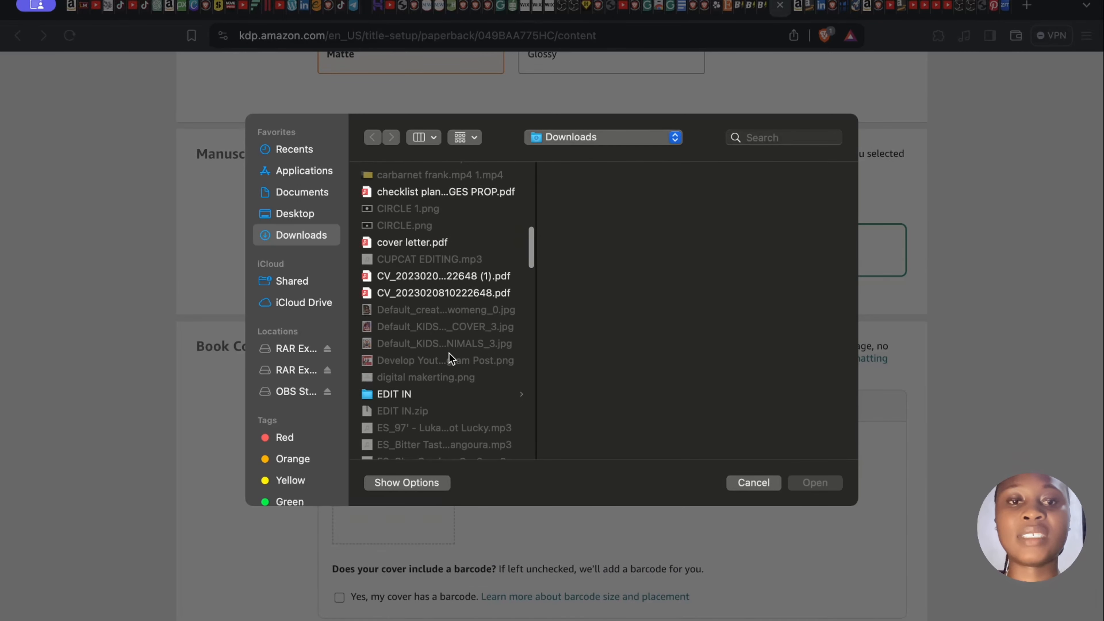
pyautogui.scroll(-5, 451, 357)
pyautogui.scroll(20, 452, 358)
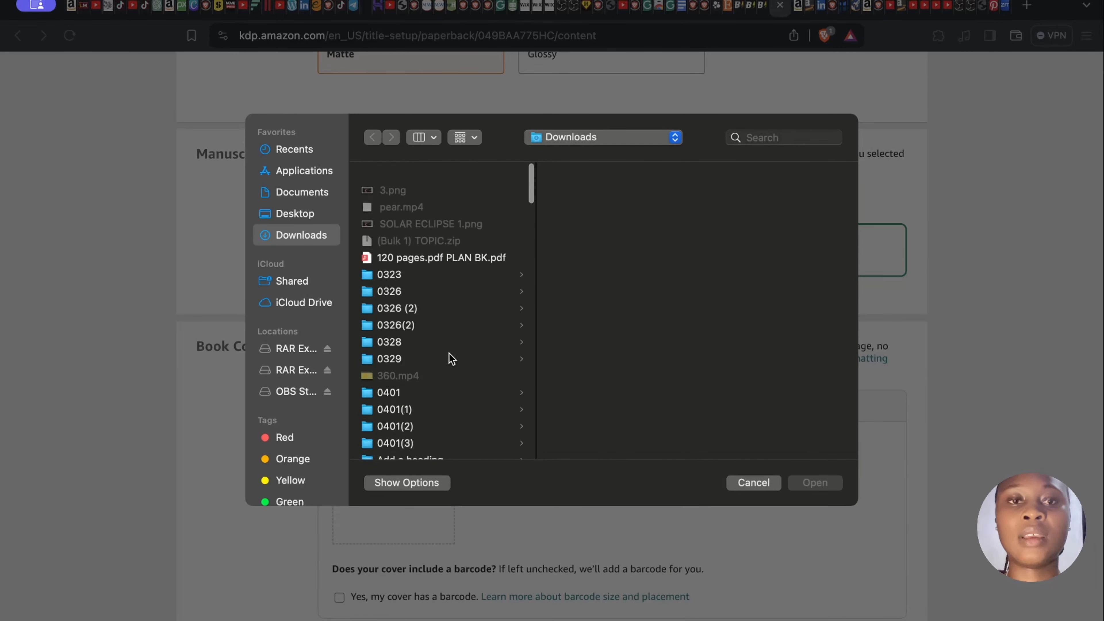
pyautogui.scroll(-5, 441, 321)
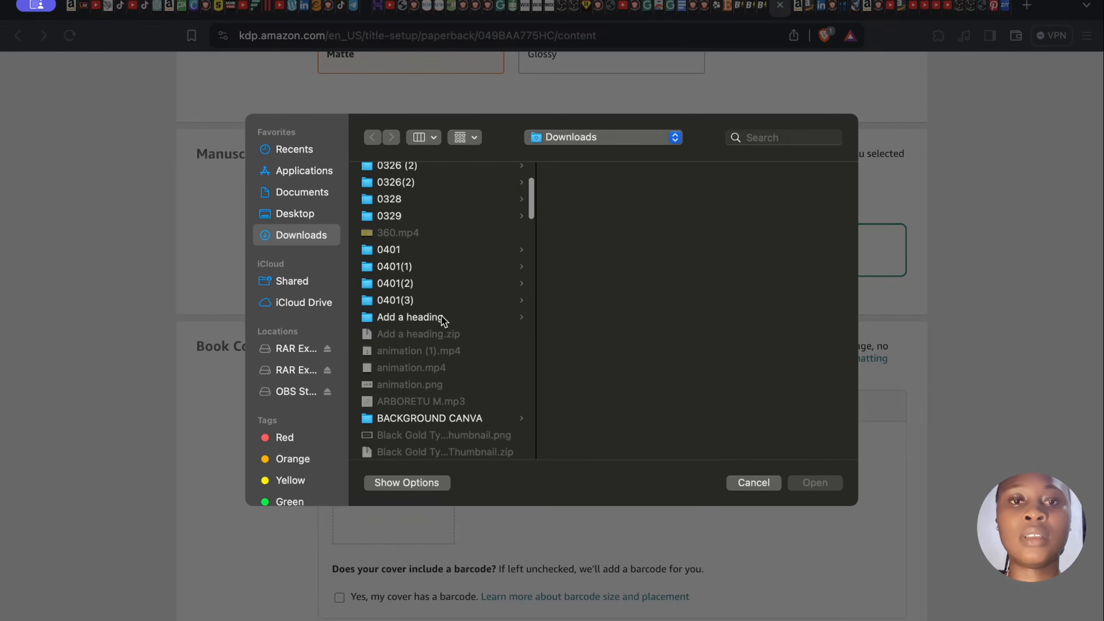
pyautogui.scroll(3, 473, 250)
pyautogui.click(487, 195)
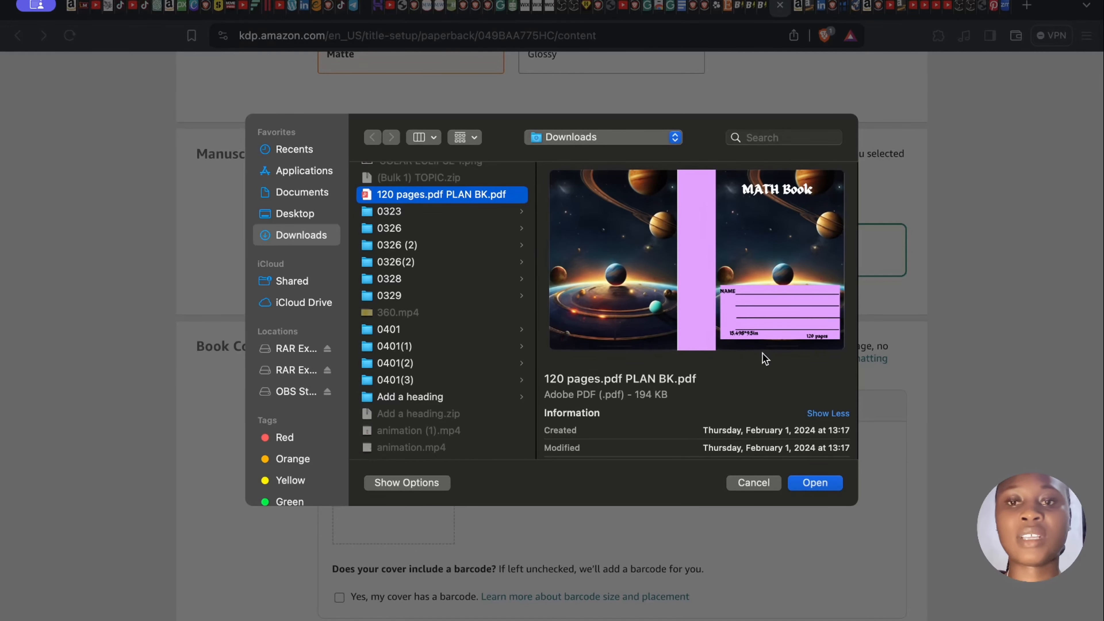
pyautogui.click(807, 484)
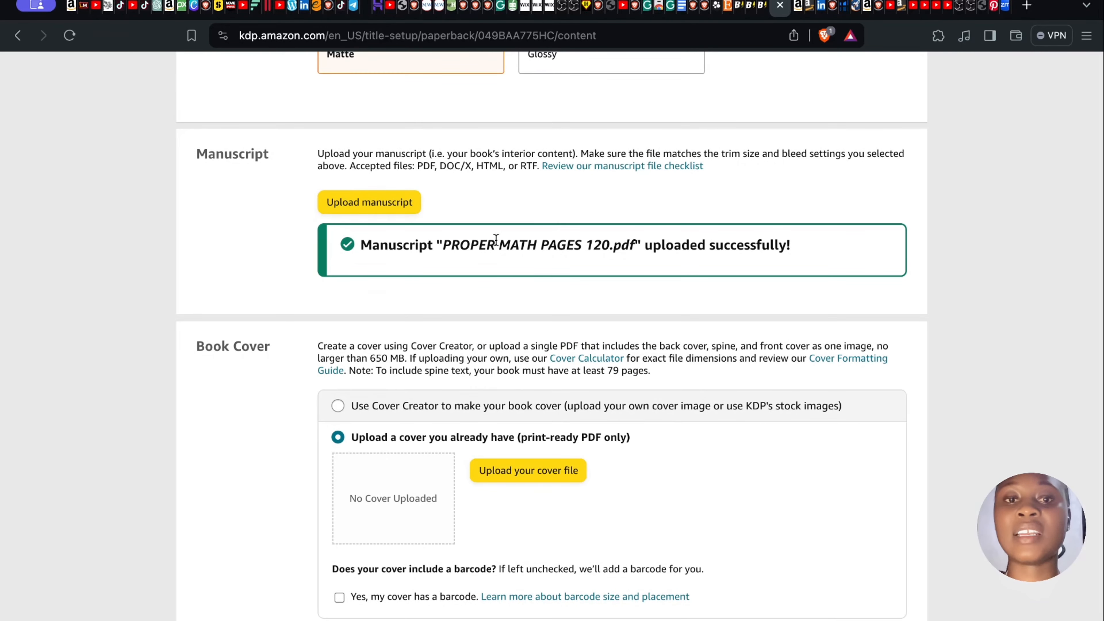
pyautogui.scroll(-1, 504, 257)
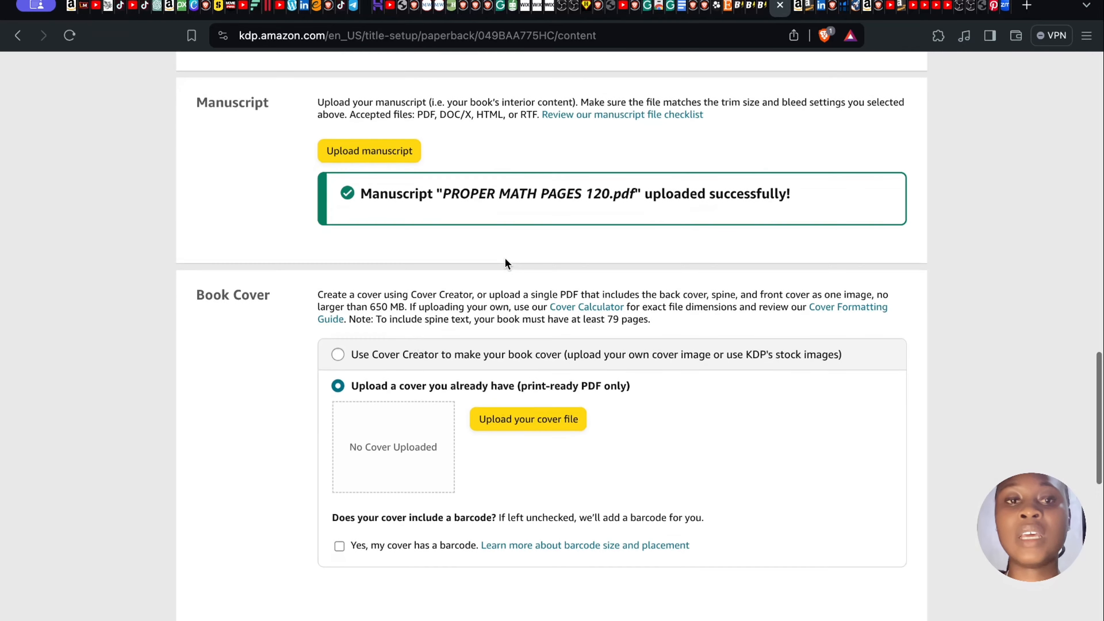
pyautogui.scroll(-4, 504, 257)
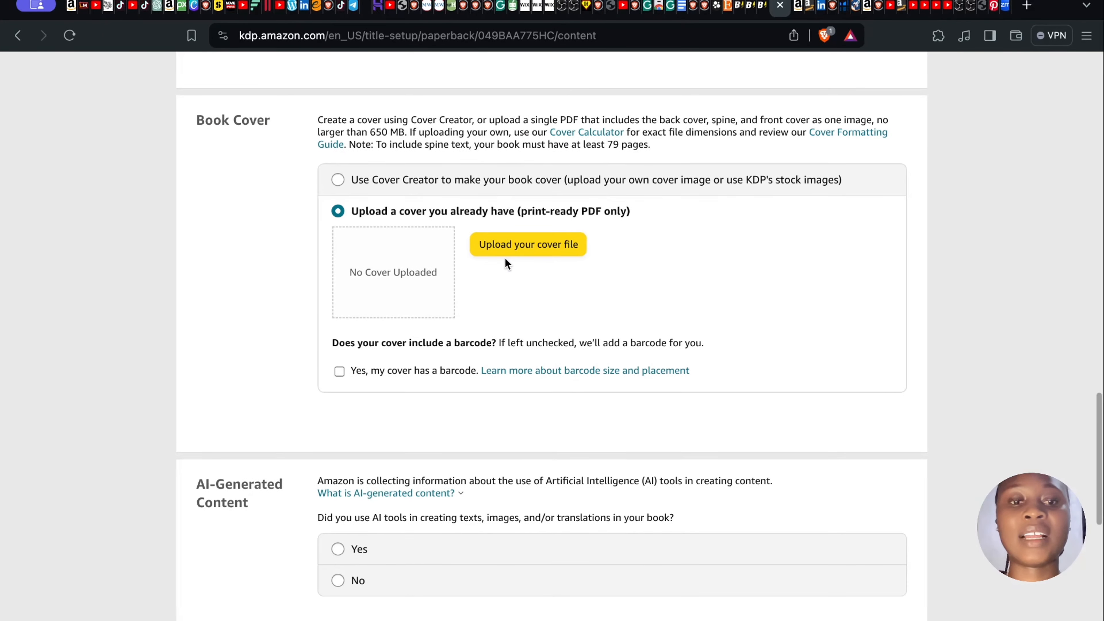
pyautogui.scroll(3, 503, 213)
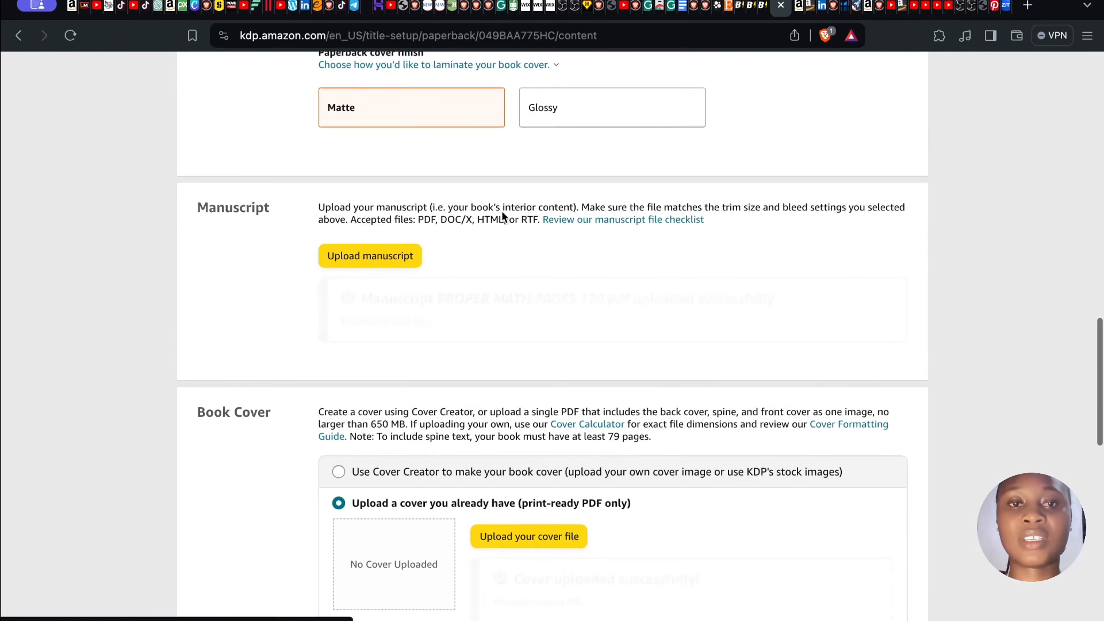
# Step: Check the manuscript and cover upload status, and answer No to having used AI tools in creating the book
pyautogui.scroll(-5, 489, 357)
pyautogui.scroll(-1, 488, 355)
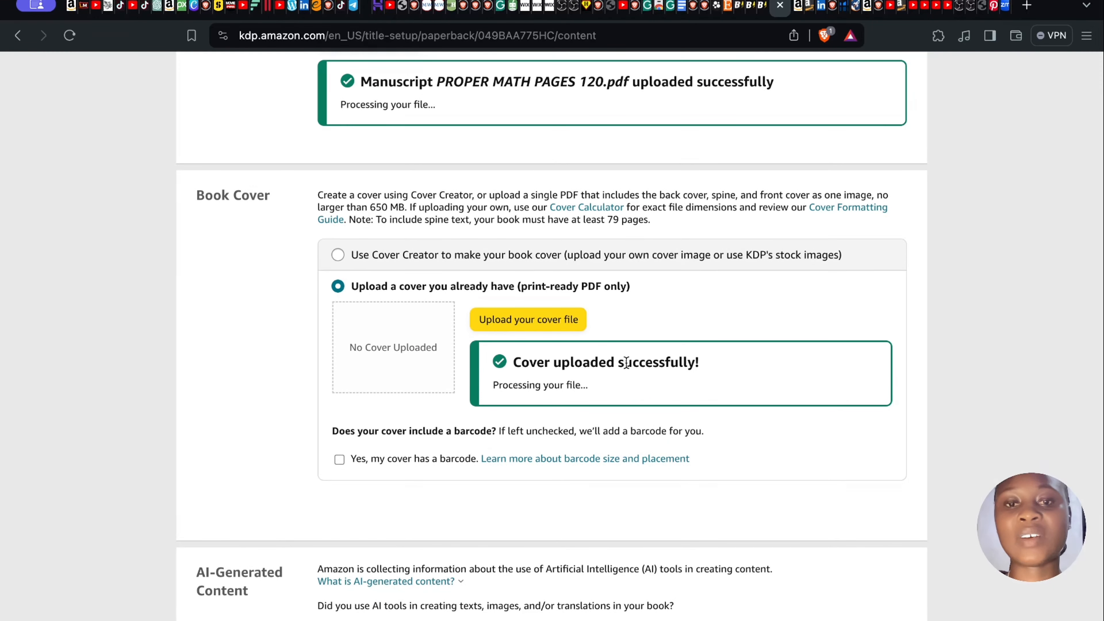
pyautogui.scroll(2, 595, 354)
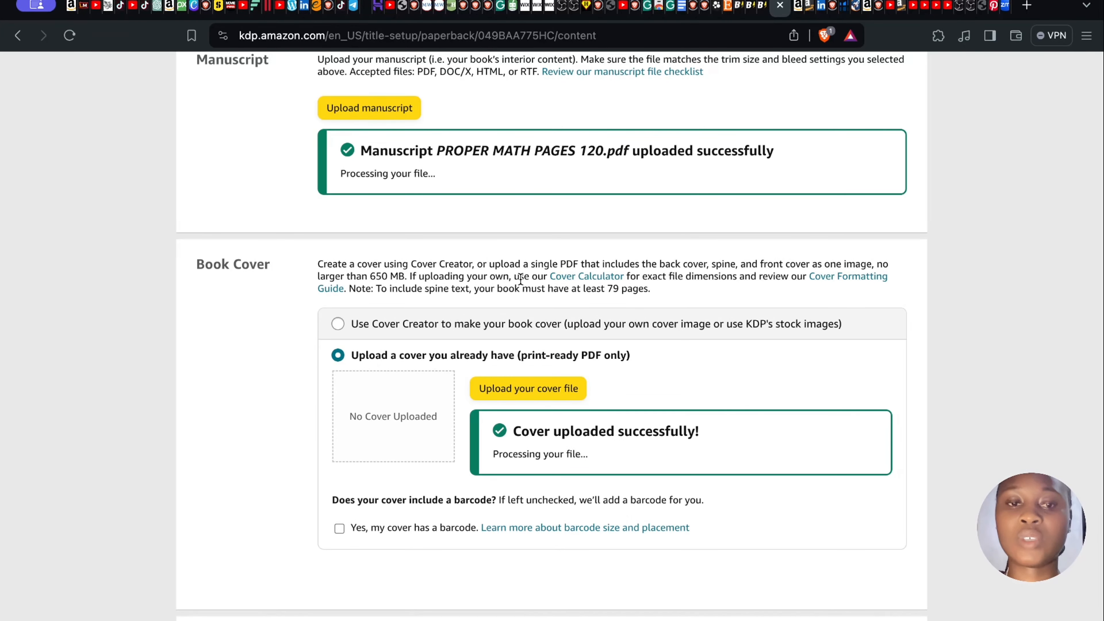
pyautogui.scroll(-10, 520, 279)
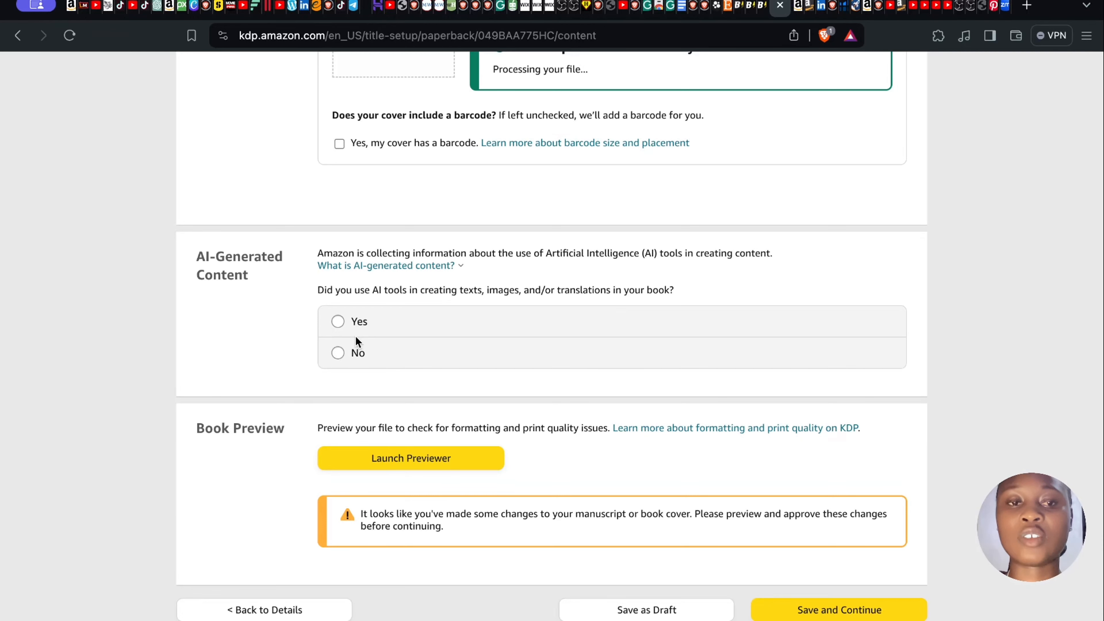
pyautogui.click(338, 353)
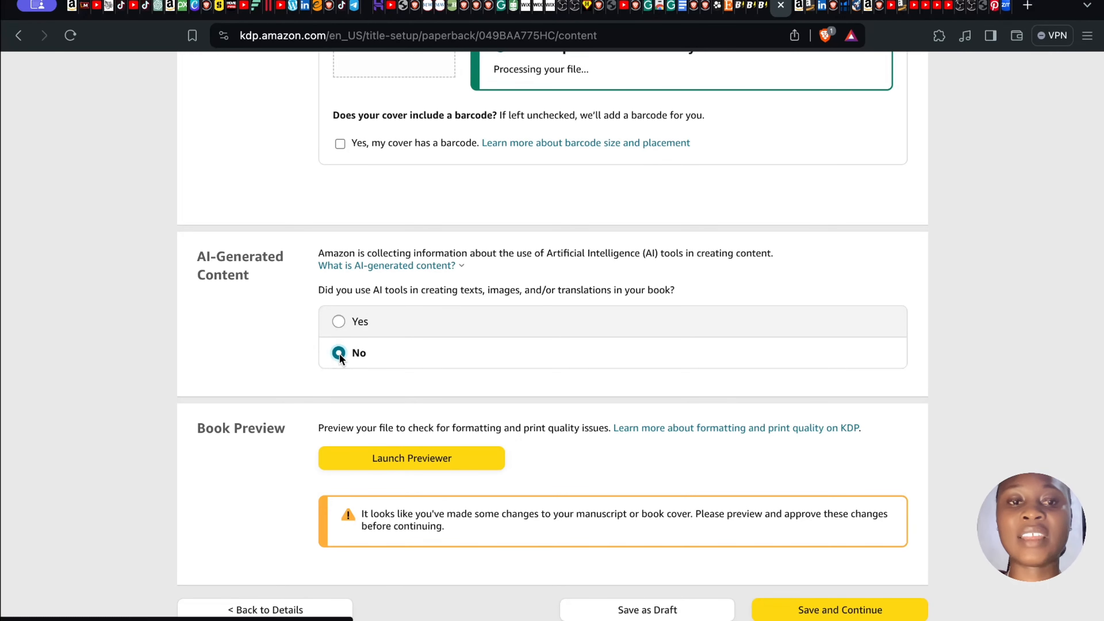
# Step: Launch the print previewer to examine the cover and the reported quality issues, and return to the Paperback Content page
pyautogui.click(418, 460)
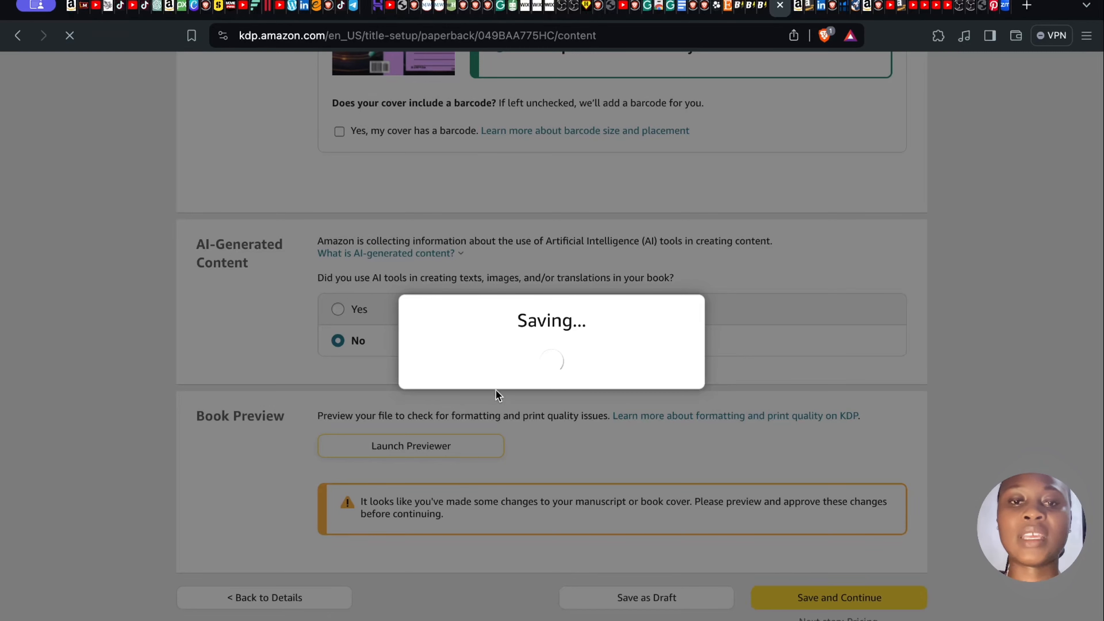
pyautogui.scroll(4, 594, 228)
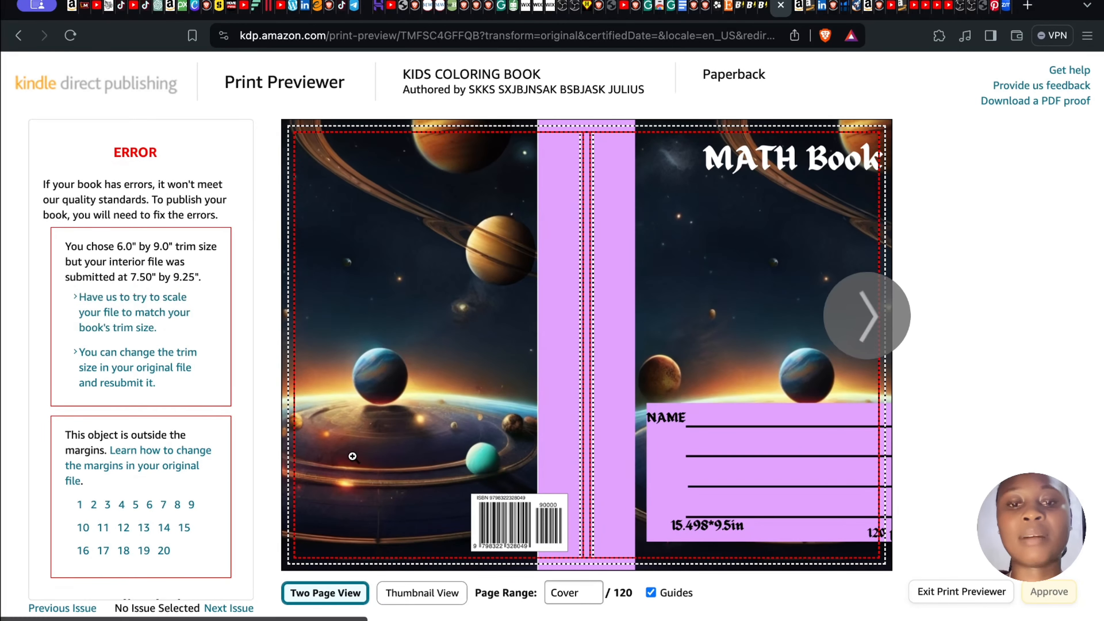
pyautogui.click(18, 35)
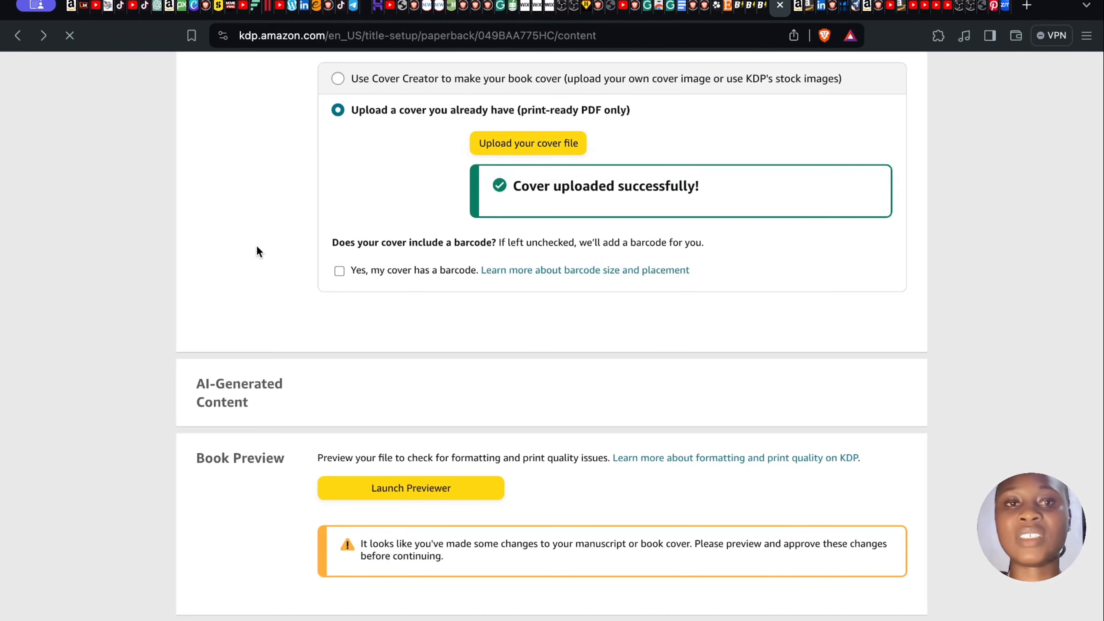
# Step: Review the available trim sizes for the paperback and close the list without choosing a different size
pyautogui.scroll(20, 571, 278)
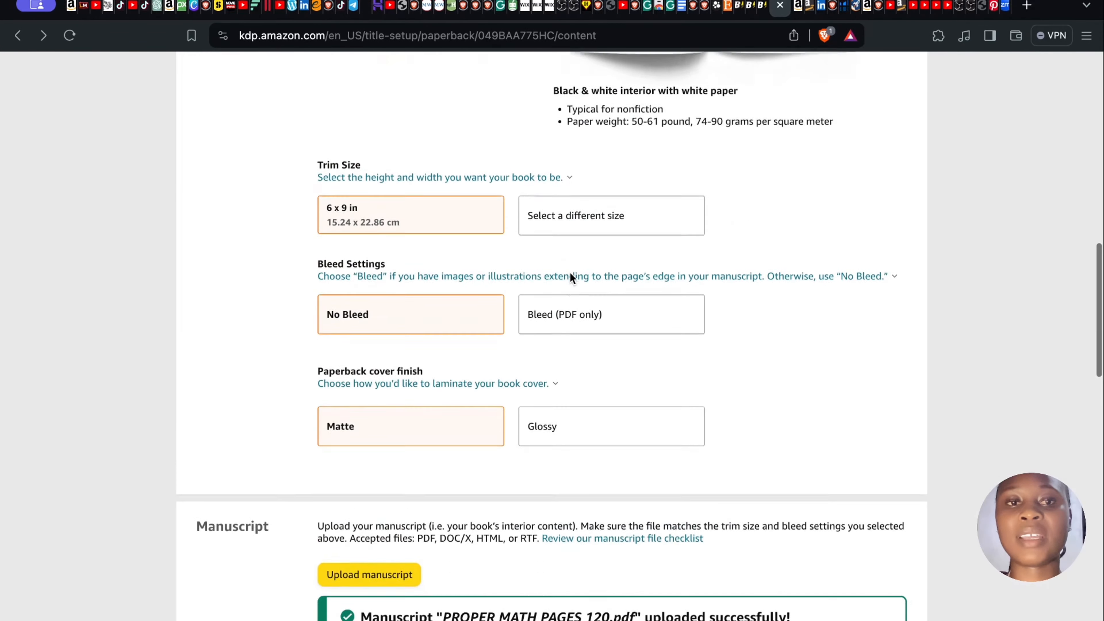
pyautogui.scroll(-10, 531, 462)
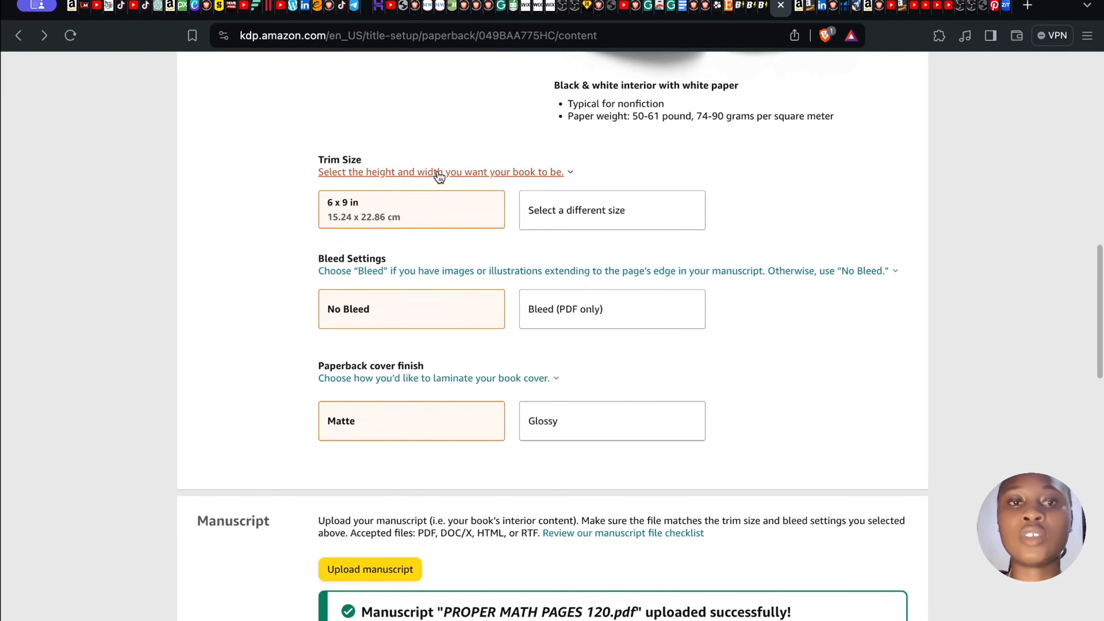
pyautogui.click(533, 213)
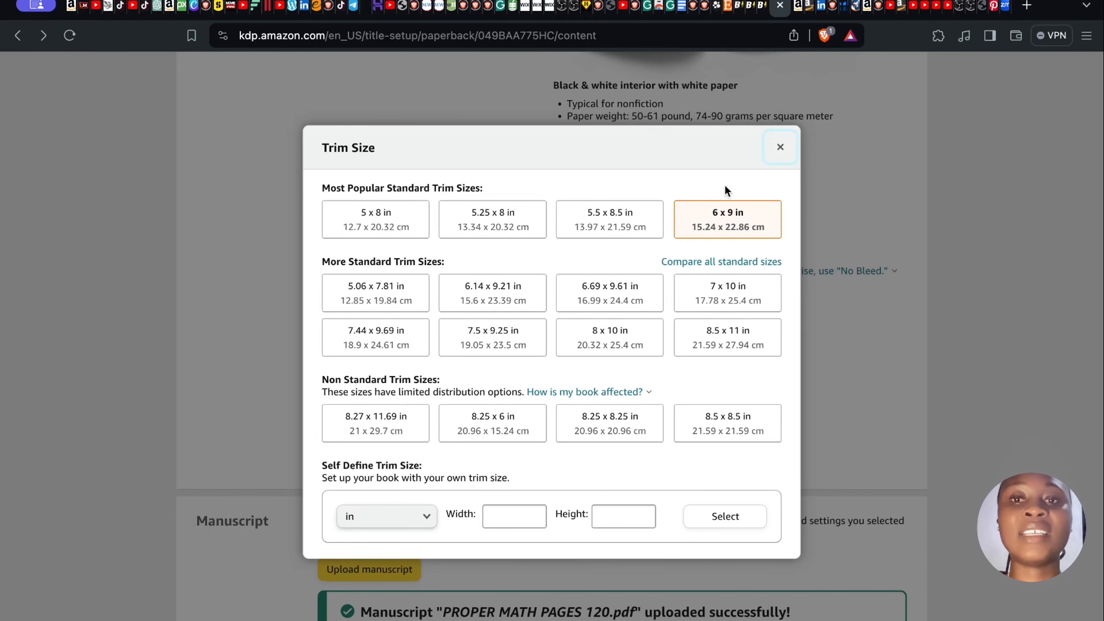
pyautogui.click(786, 156)
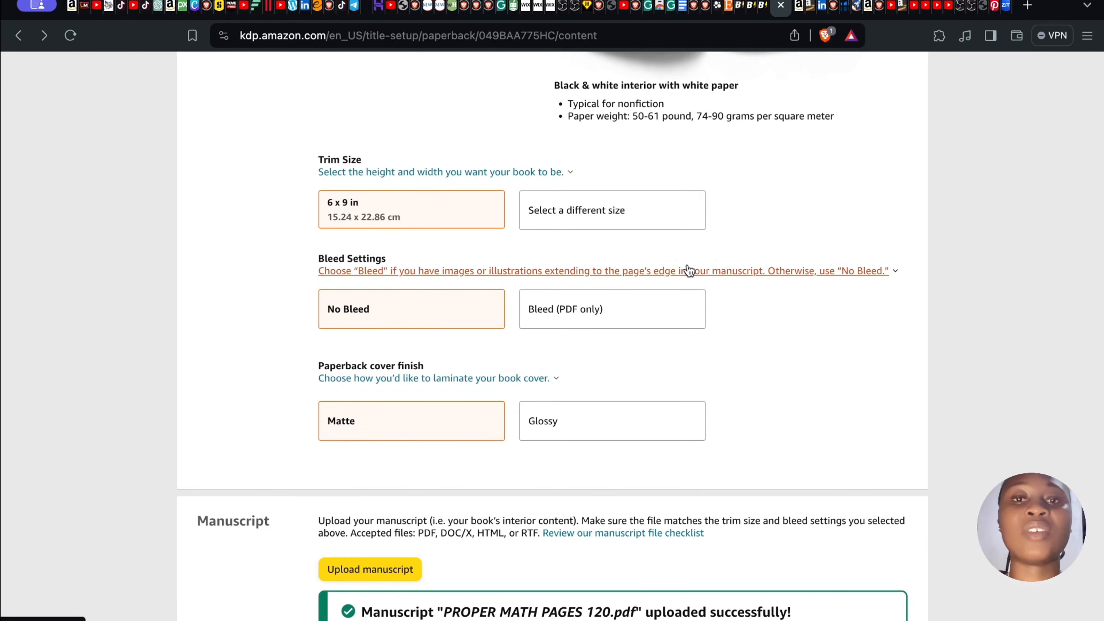
# Step: Review the uploaded files and remaining Paperback Content settings, and try to save and continue to the pricing step
pyautogui.scroll(-5, 689, 268)
pyautogui.scroll(-5, 688, 263)
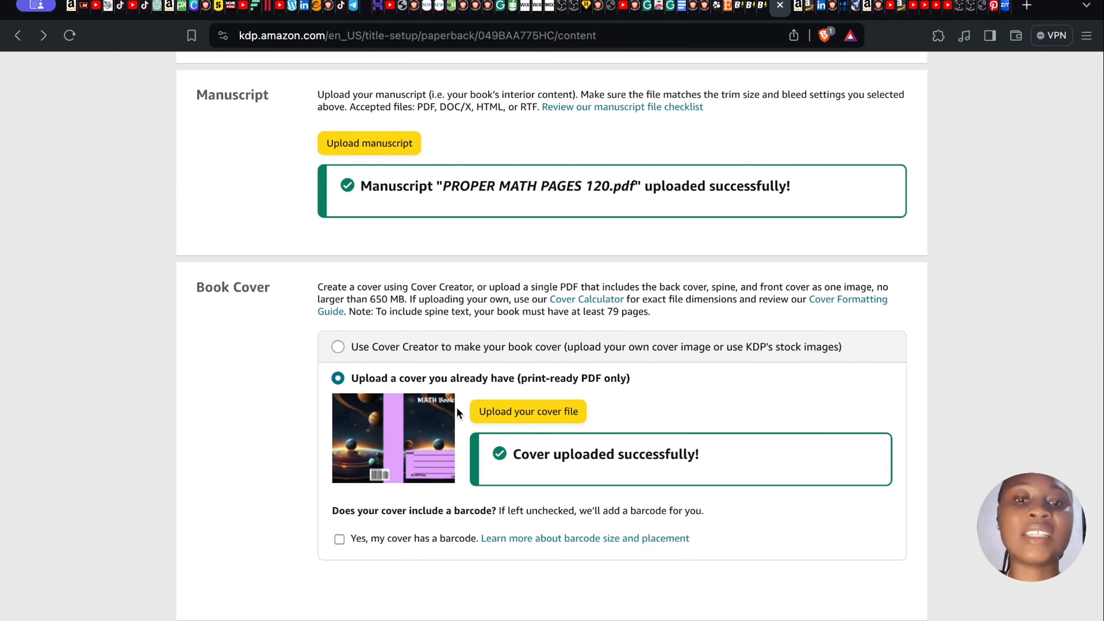
pyautogui.scroll(-11, 462, 410)
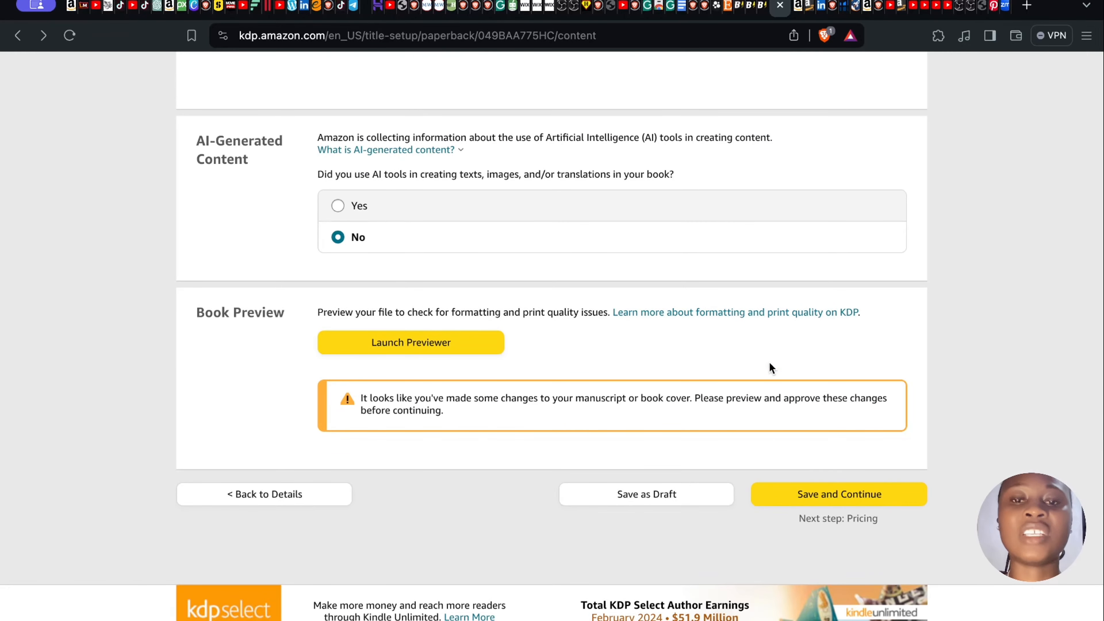
pyautogui.scroll(20, 770, 313)
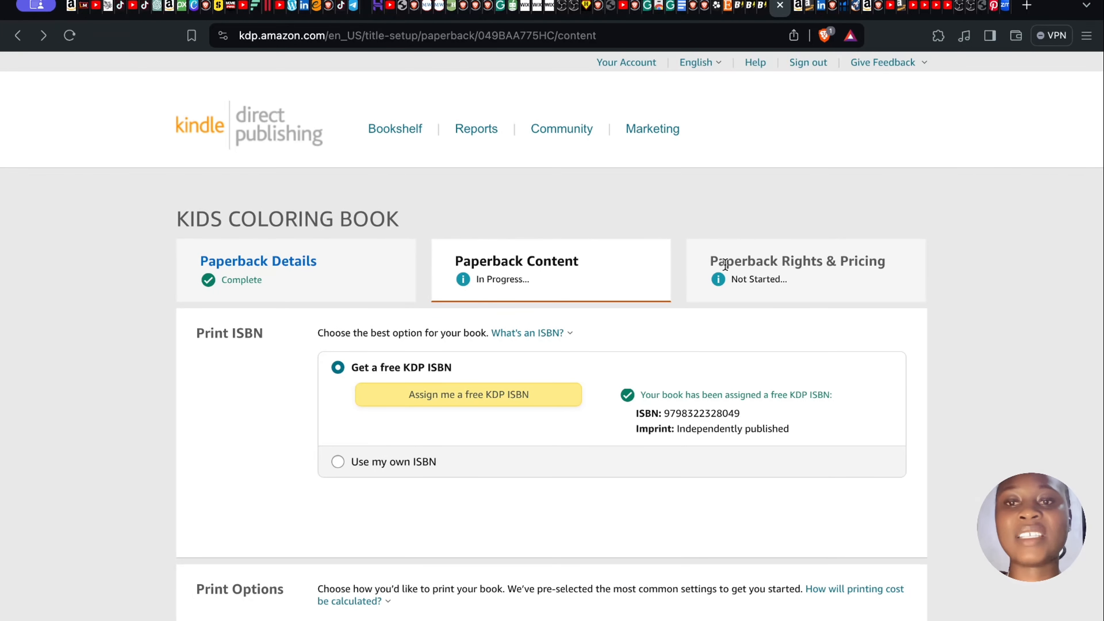
pyautogui.scroll(-15, 764, 300)
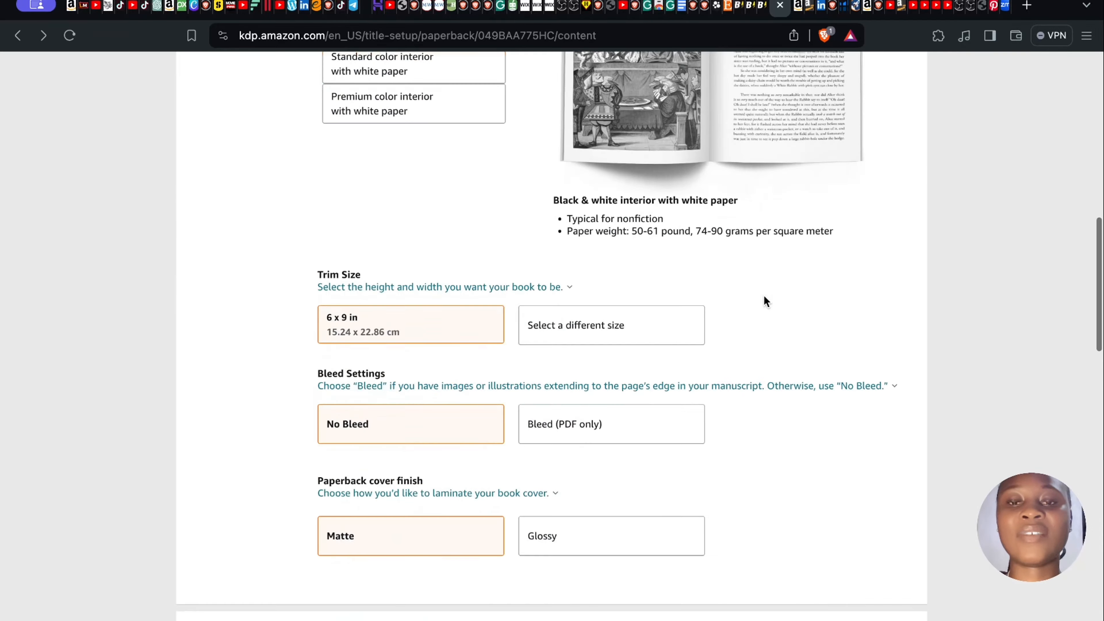
pyautogui.scroll(-12, 765, 300)
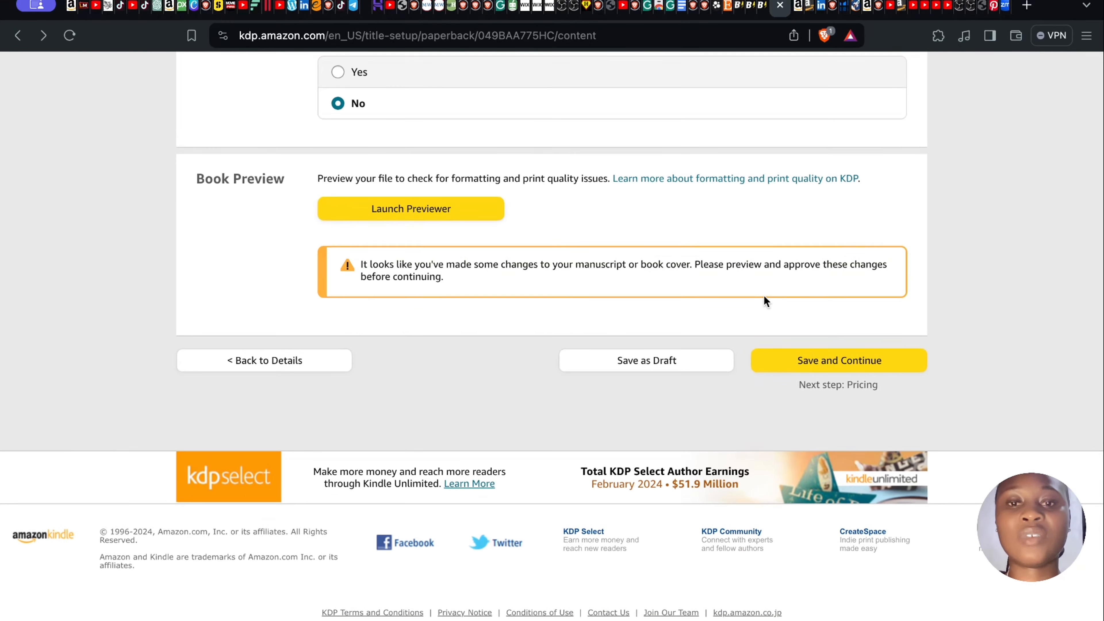
pyautogui.click(804, 364)
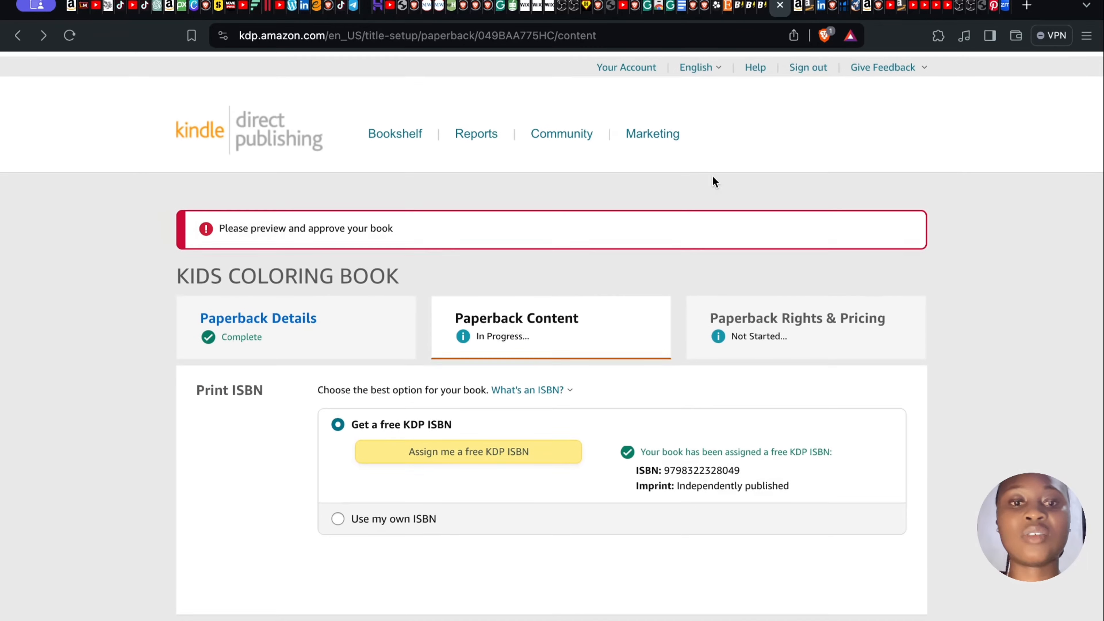
pyautogui.scroll(-10, 670, 380)
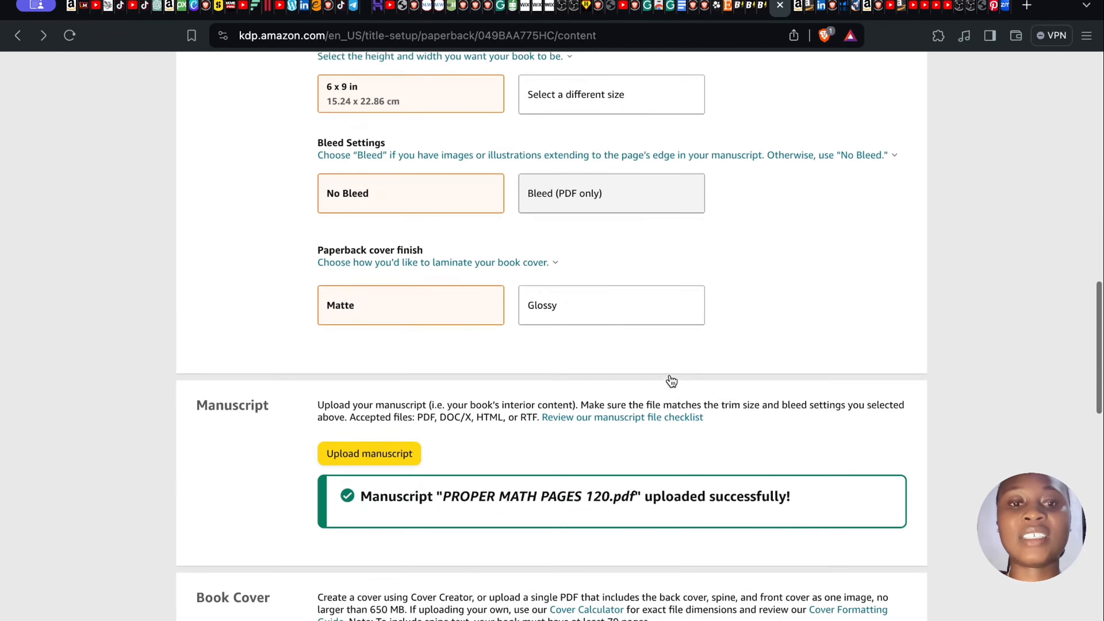
pyautogui.scroll(15, 670, 379)
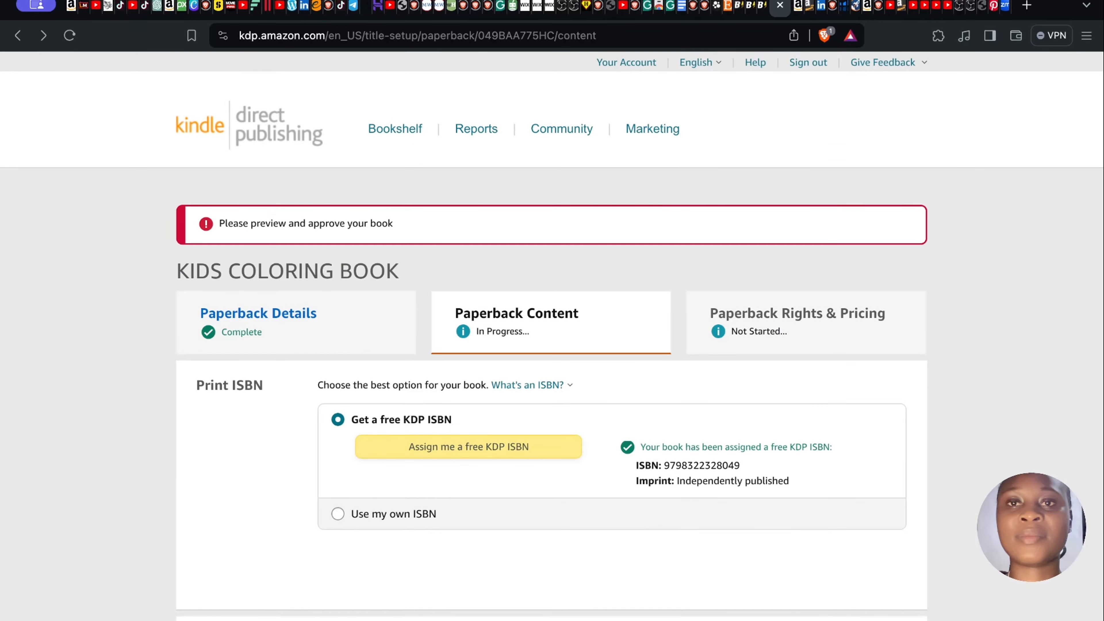